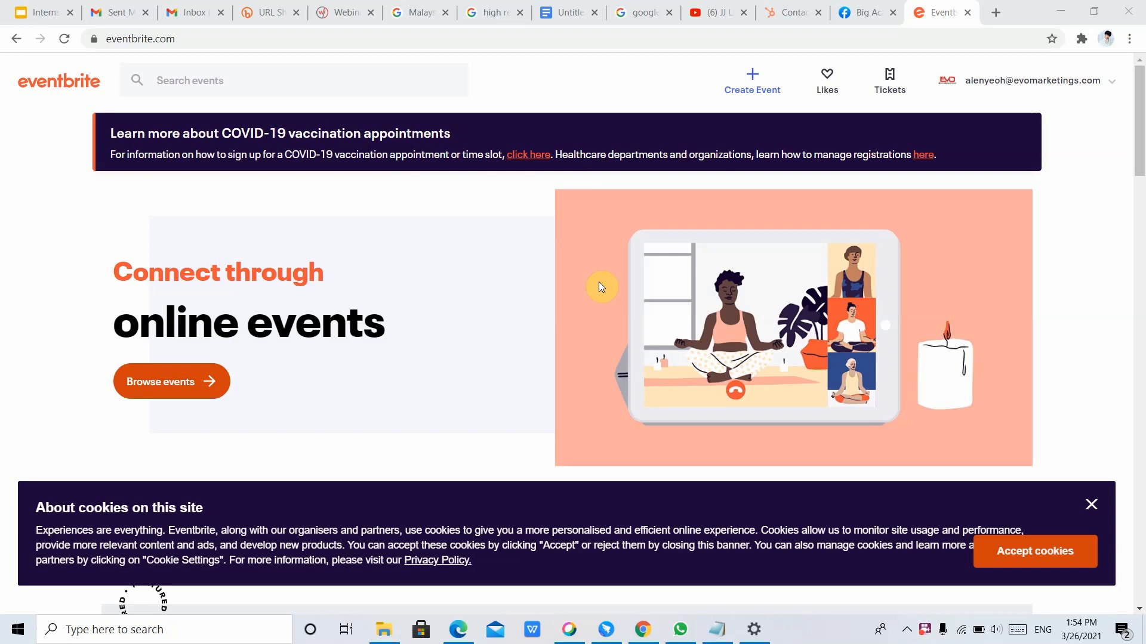
# Start creating a new event and dismiss the cookie notice.
pyautogui.click(753, 101)
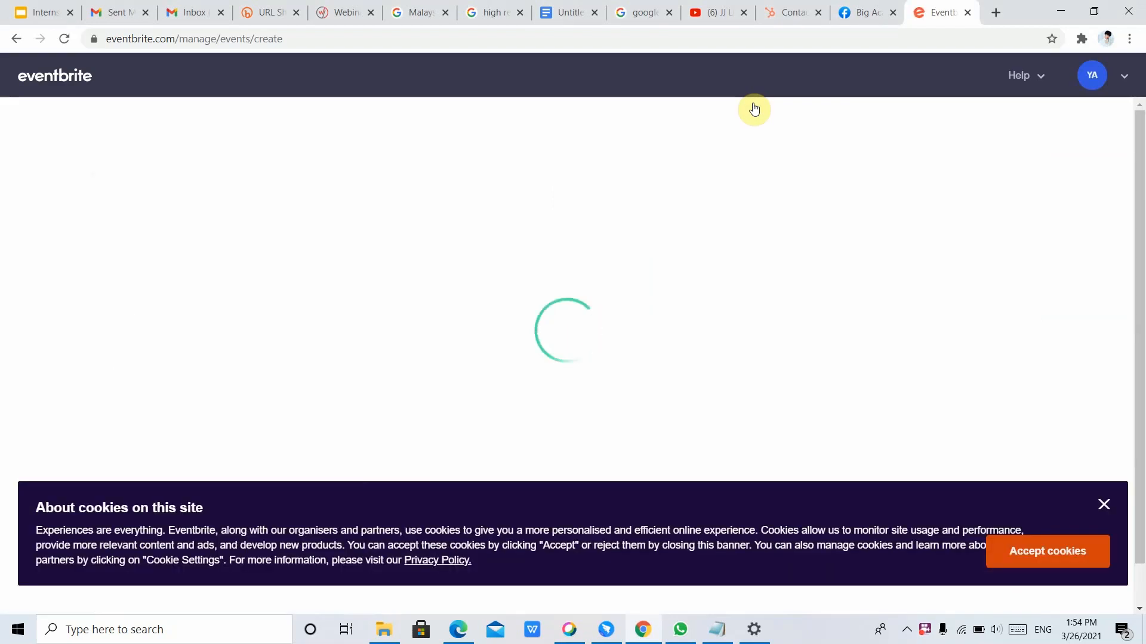
pyautogui.click(1101, 505)
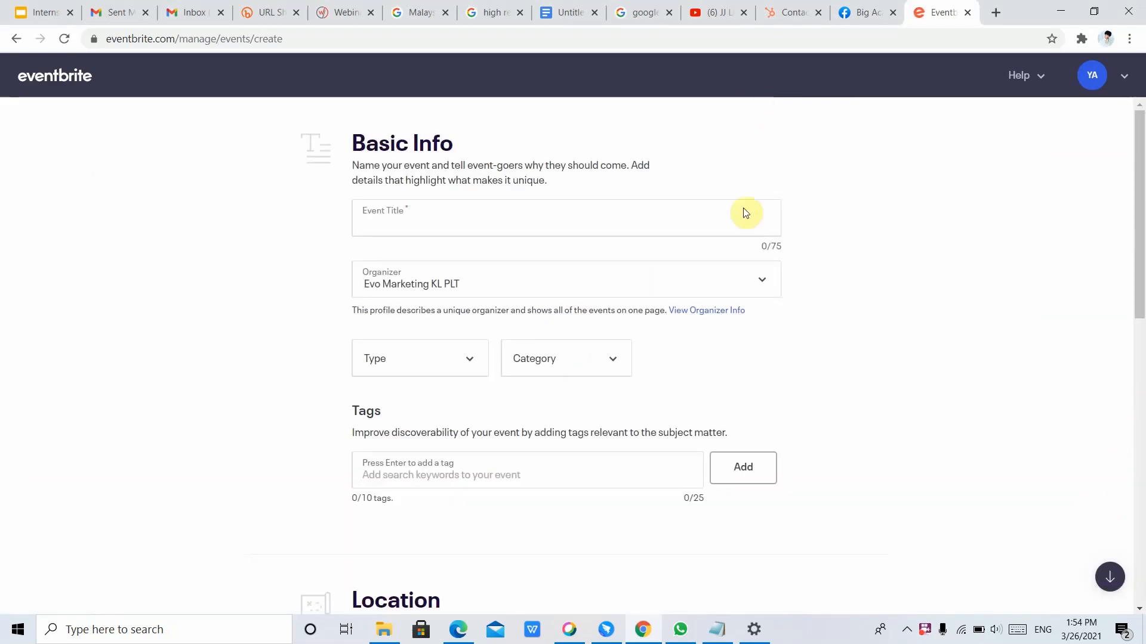
pyautogui.scroll(-10, 772, 293)
pyautogui.scroll(10, 771, 300)
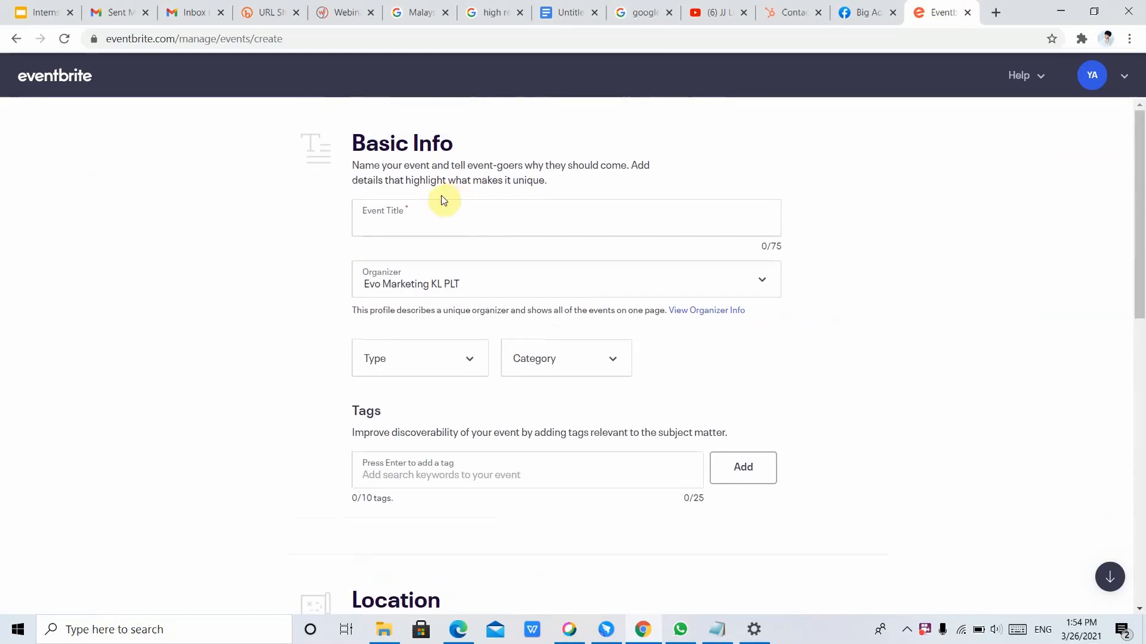
pyautogui.click(532, 226)
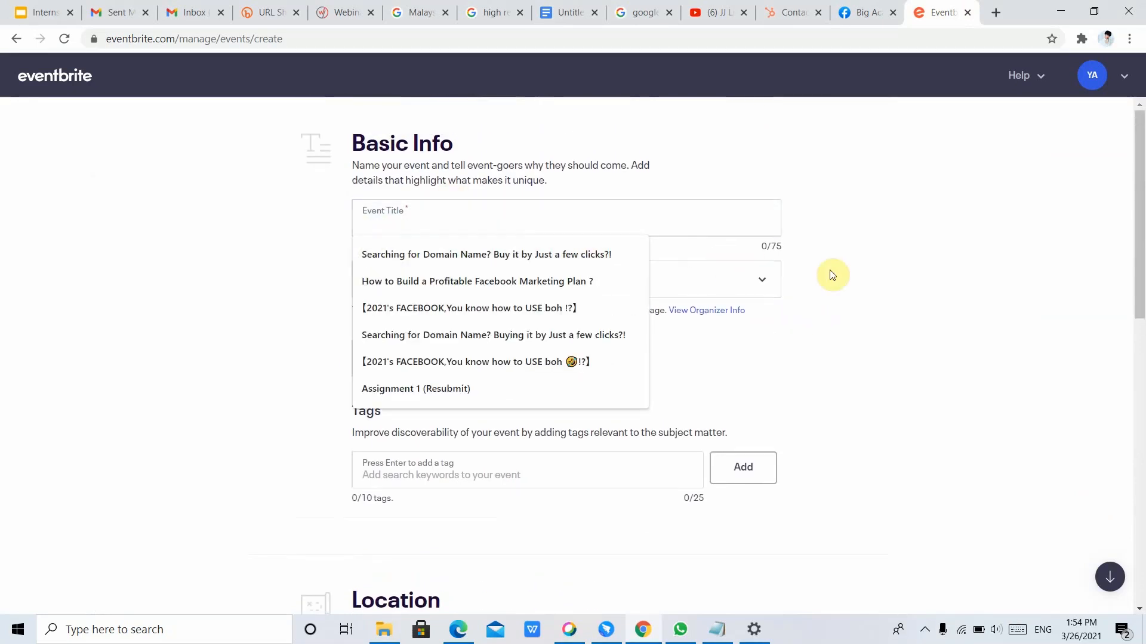
pyautogui.click(863, 269)
pyautogui.click(621, 205)
pyautogui.click(865, 270)
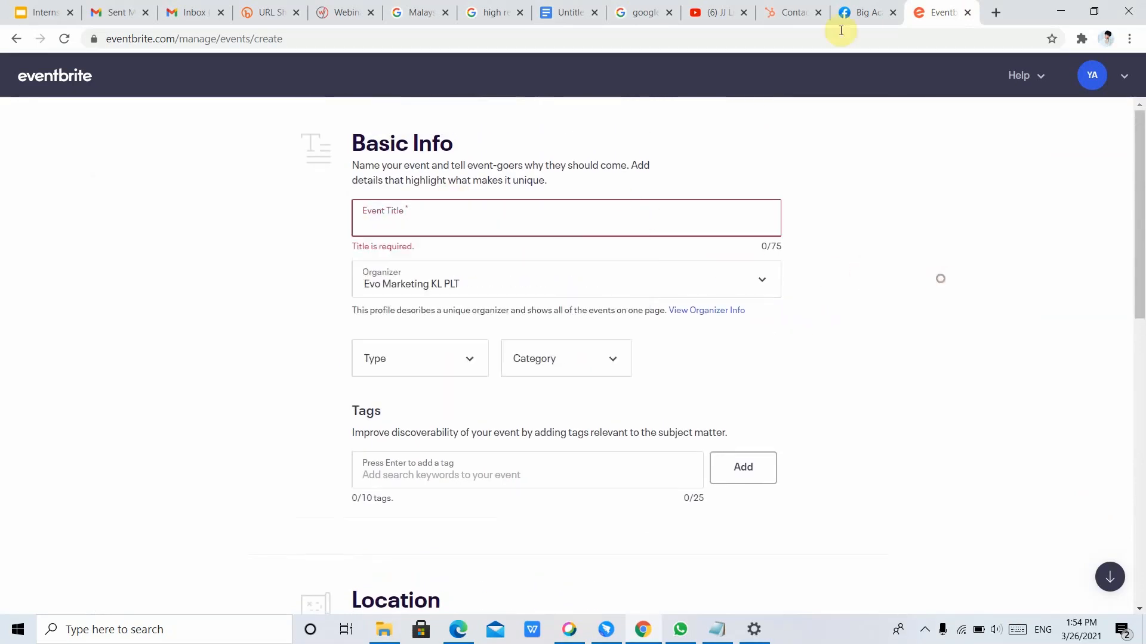
# Copy the headline 【Tiktok打造爆红短视频秘诀😱】 from the post on Big Academy's Facebook page.
pyautogui.click(865, 12)
pyautogui.click(744, 275)
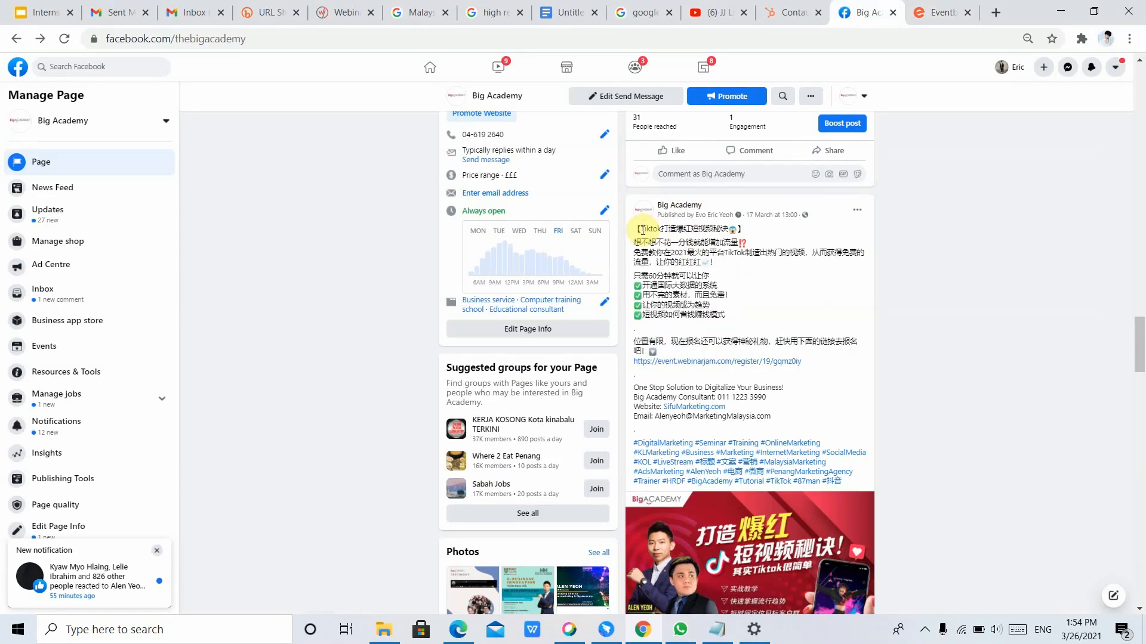
pyautogui.moveTo(641, 228)
pyautogui.mouseDown()
pyautogui.moveTo(749, 230)
pyautogui.moveTo(629, 229)
pyautogui.mouseUp()
pyautogui.click(798, 12)
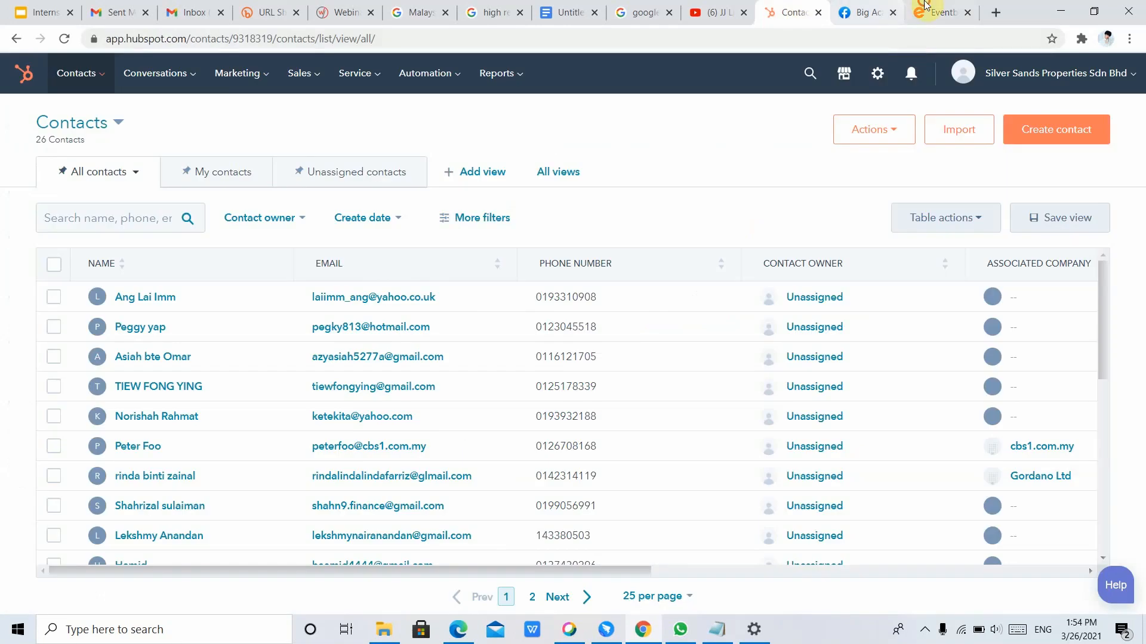
# Return to the Eventbrite form and enter the copied headline as event title without its emoji: 【Tiktok打造爆红短视频秘诀】.
pyautogui.click(940, 12)
pyautogui.click(472, 224)
pyautogui.write('【Tiktok打造爆红短视频秘诀😱】')
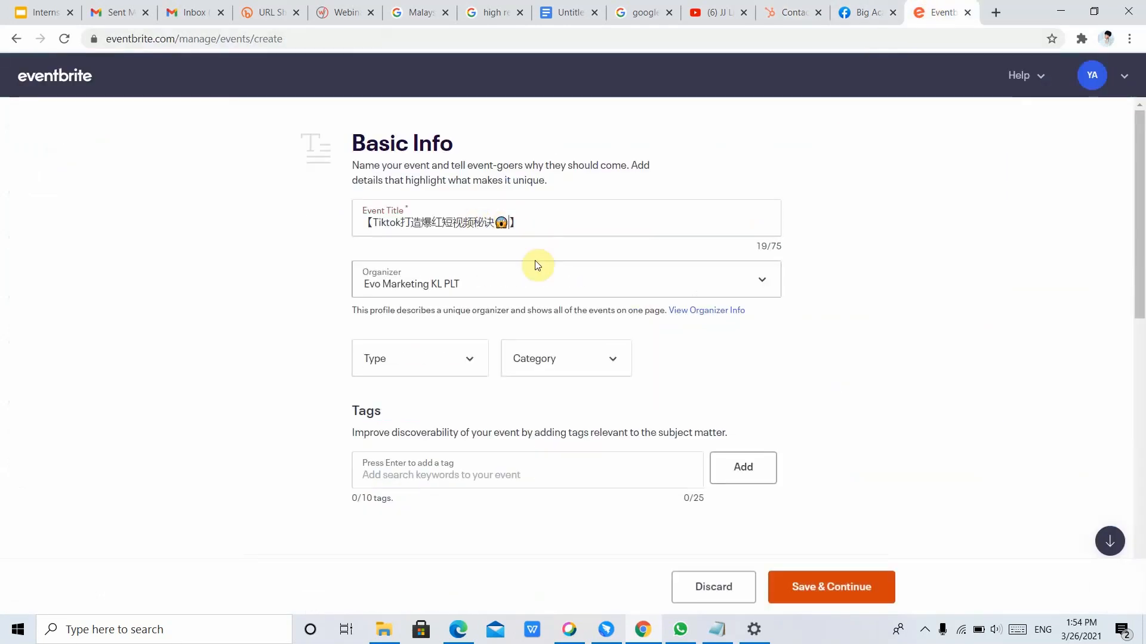
pyautogui.press('BackSpace')
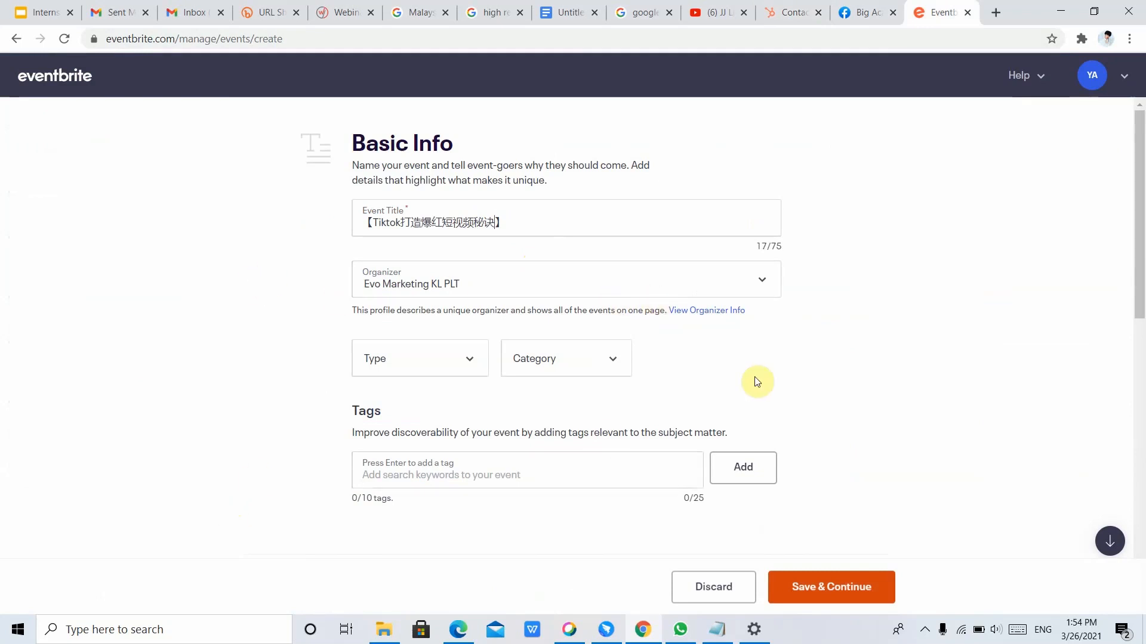
# Set the organizer to Evo Marketing Sdn Bhd and the event type to Seminar or Talk.
pyautogui.click(768, 280)
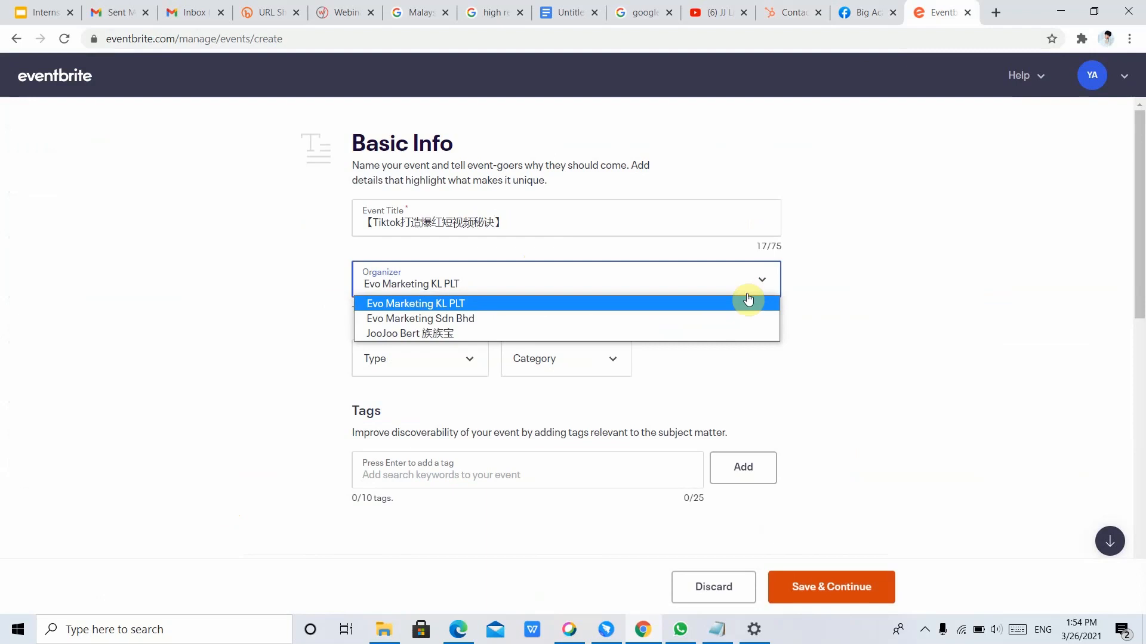
pyautogui.click(714, 324)
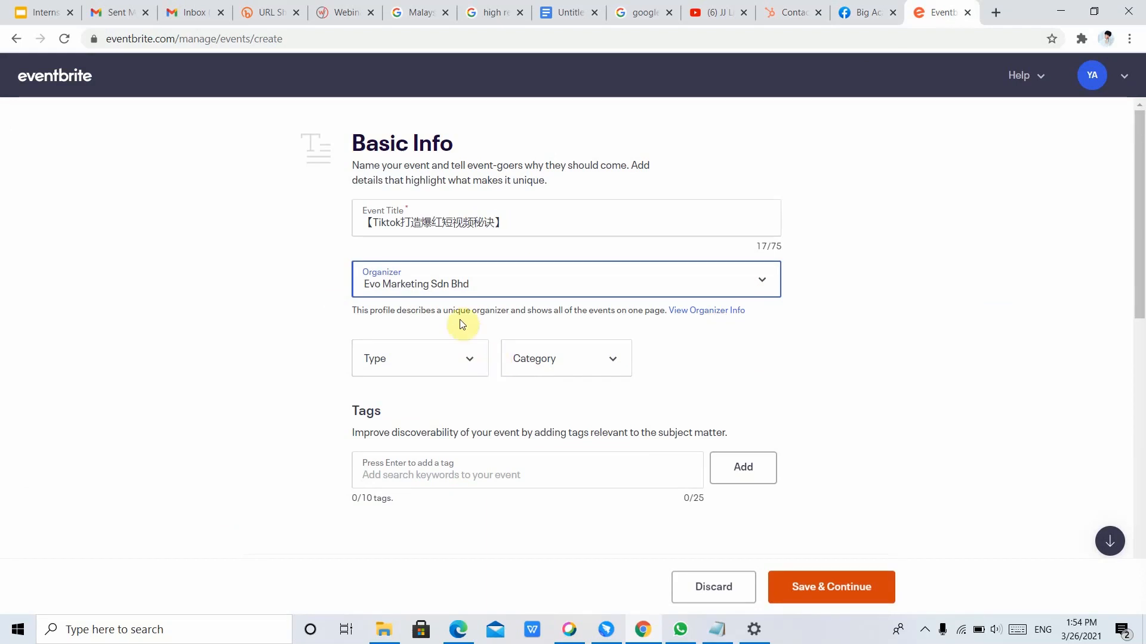
pyautogui.click(468, 358)
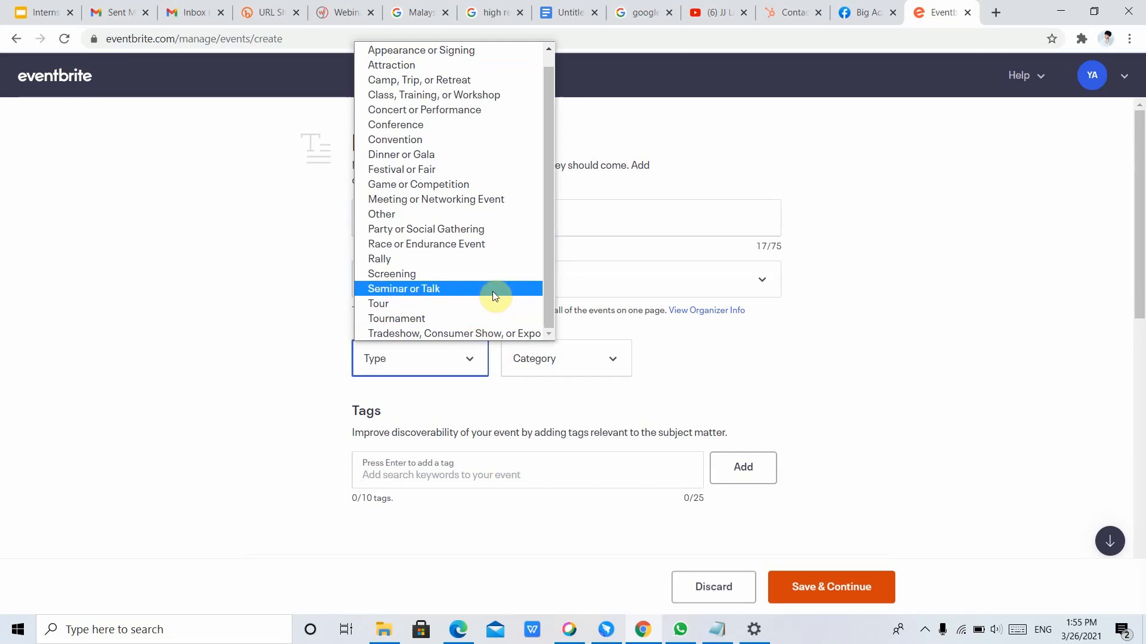
pyautogui.click(493, 291)
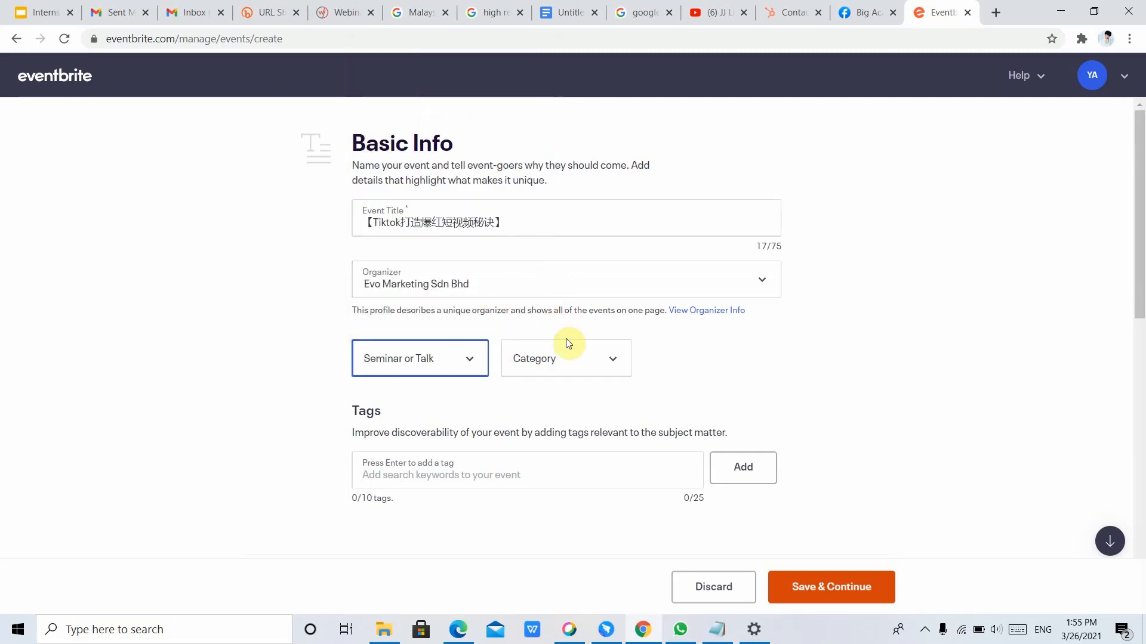
# Look through the event categories and set the category to Other.
pyautogui.click(561, 355)
pyautogui.scroll(-1, 560, 310)
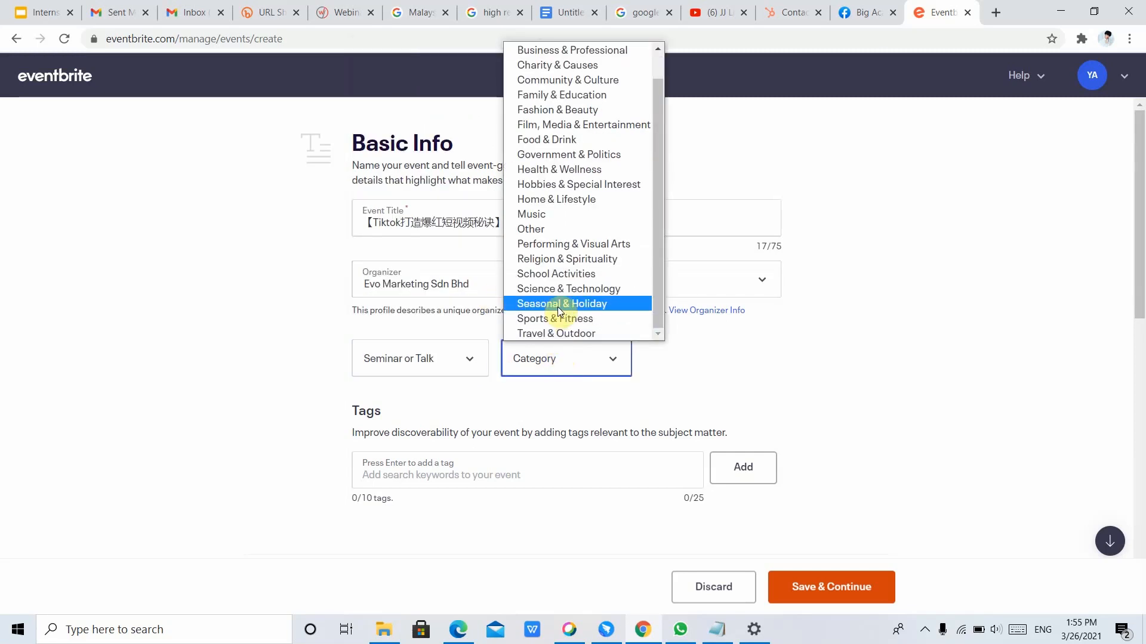
pyautogui.scroll(1, 557, 306)
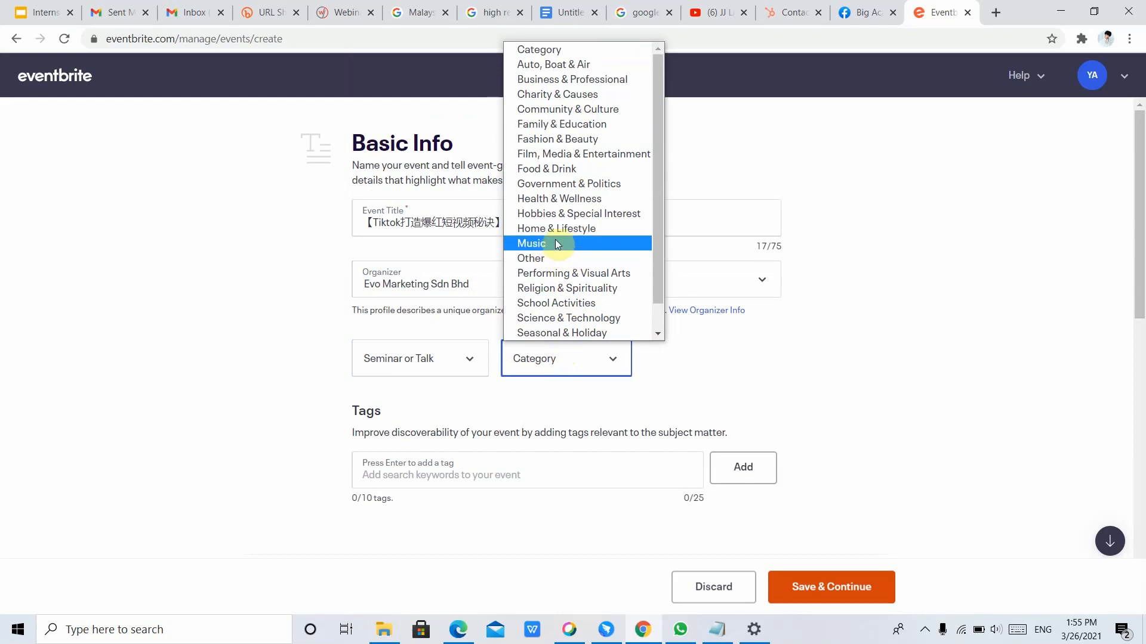
pyautogui.scroll(-1, 561, 239)
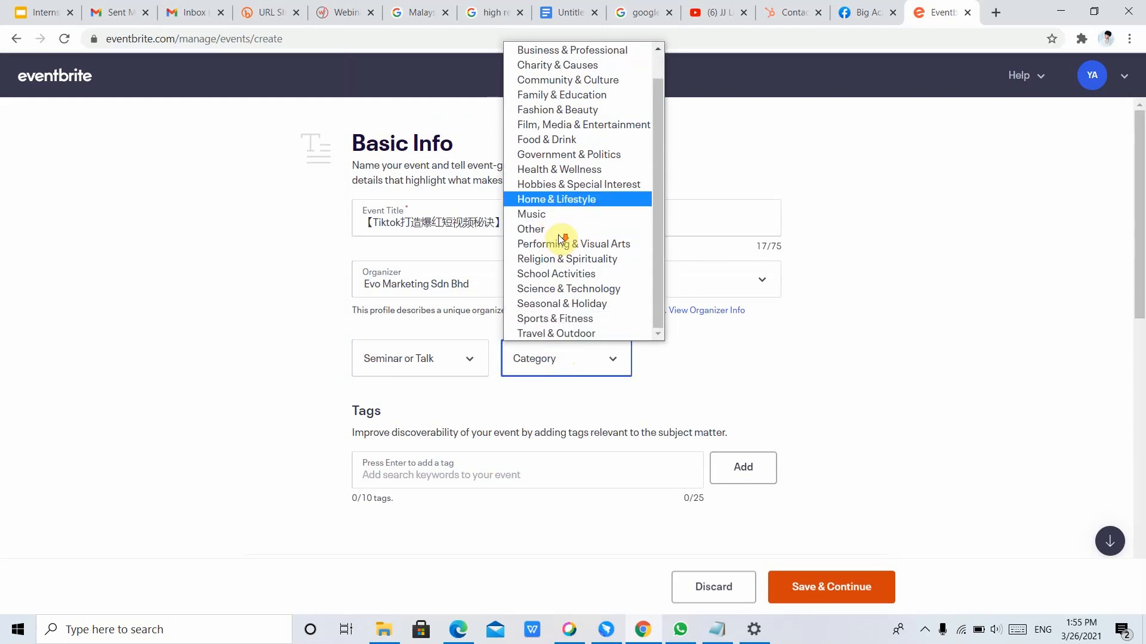
pyautogui.scroll(1, 597, 251)
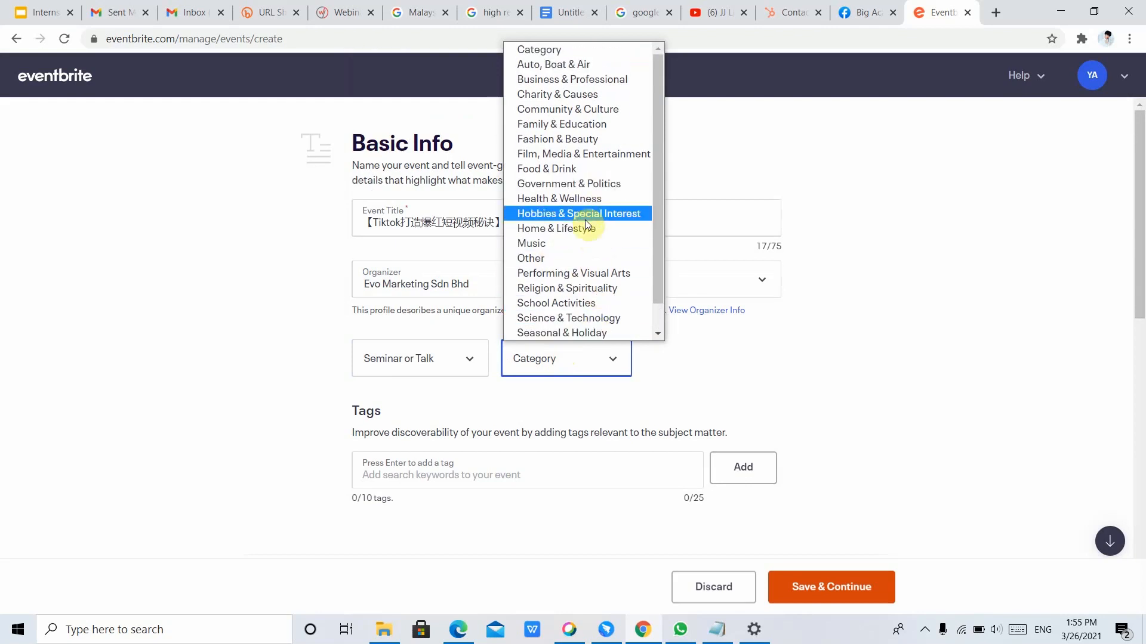
pyautogui.click(582, 258)
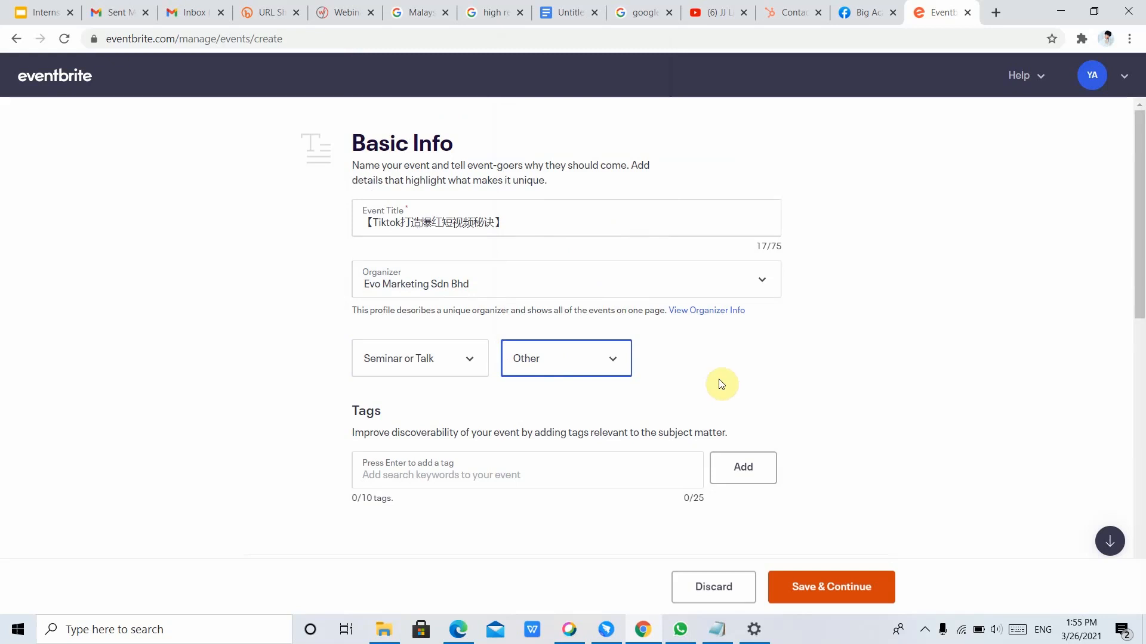
# Add the suggested keyword onlinemarketing as the event's first tag.
pyautogui.click(532, 478)
pyautogui.scroll(-2, 851, 388)
pyautogui.scroll(2, 849, 392)
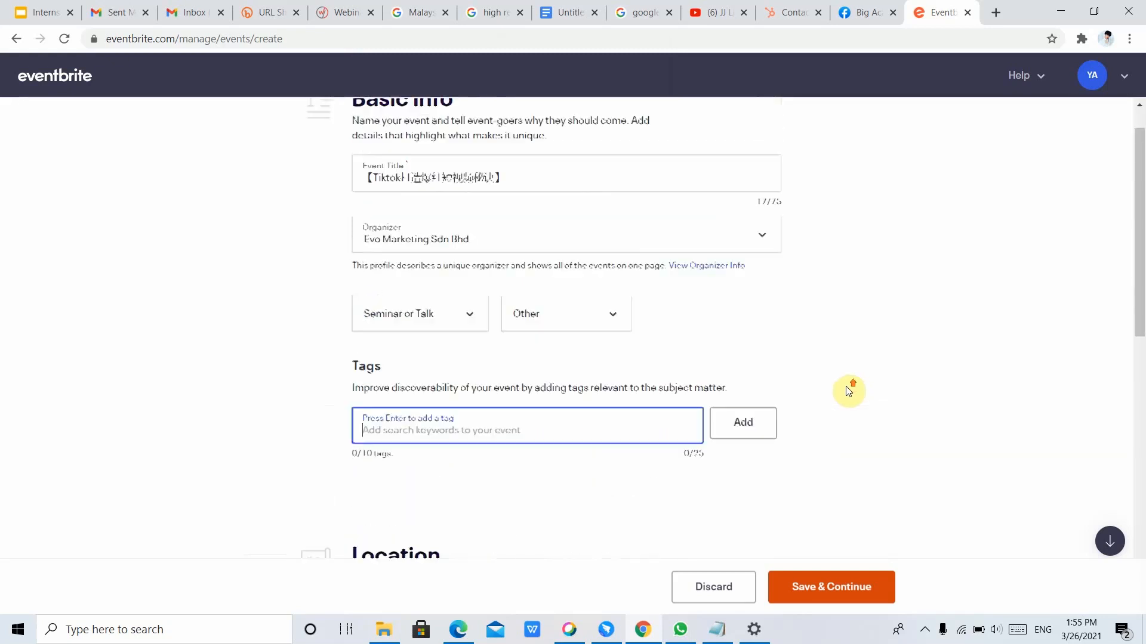
pyautogui.scroll(-3, 849, 391)
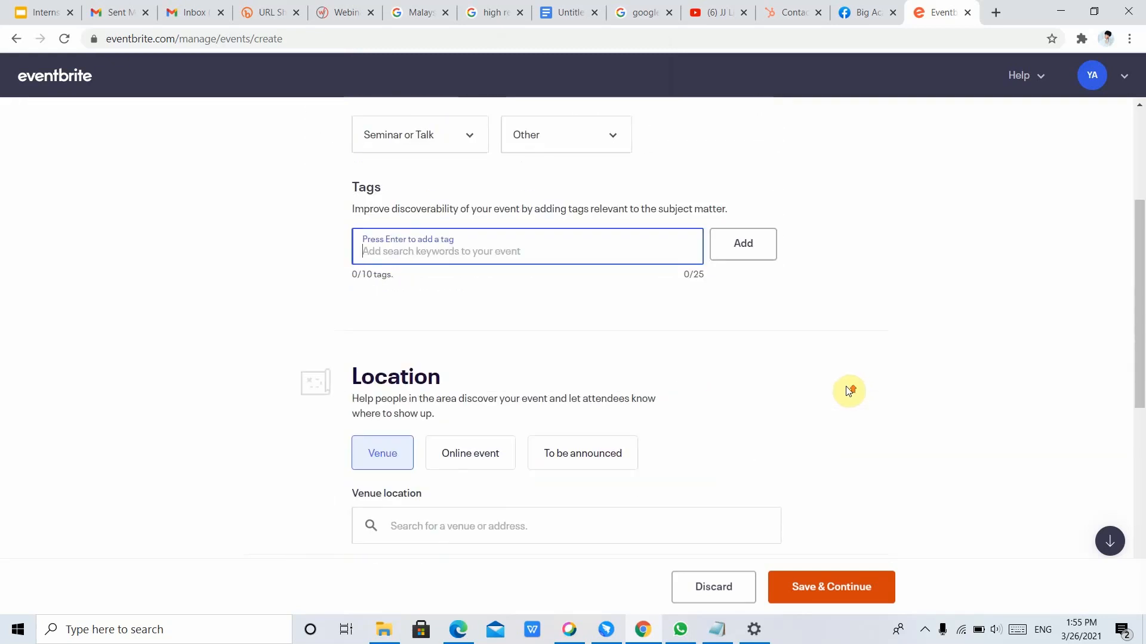
pyautogui.scroll(2, 849, 391)
pyautogui.scroll(-2, 848, 391)
pyautogui.scroll(1, 847, 391)
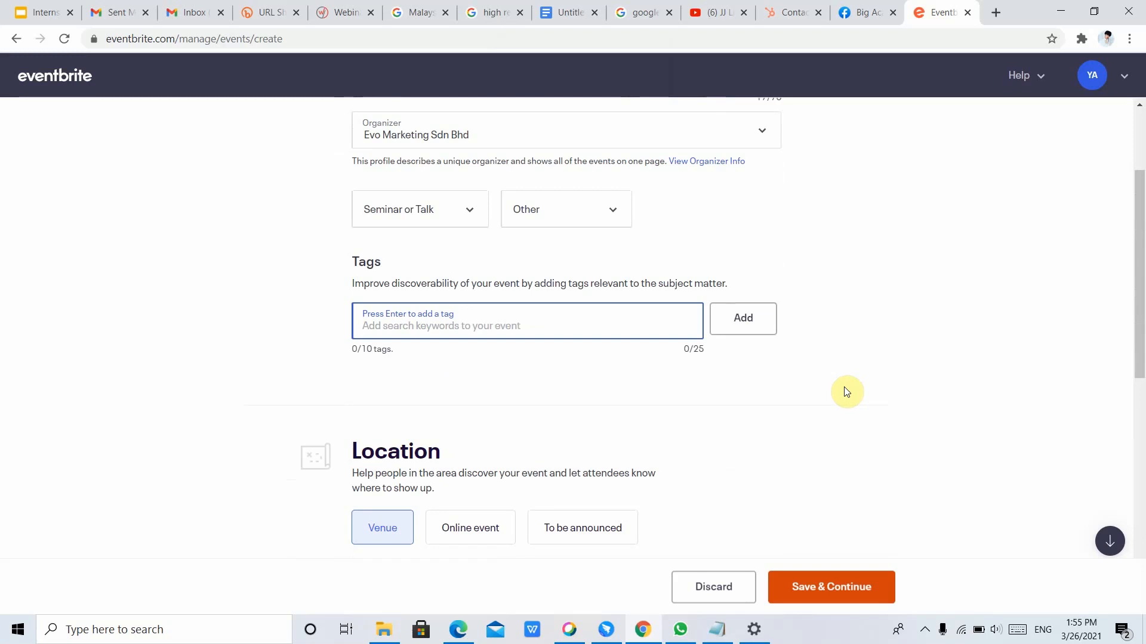
pyautogui.write('onlinemar')
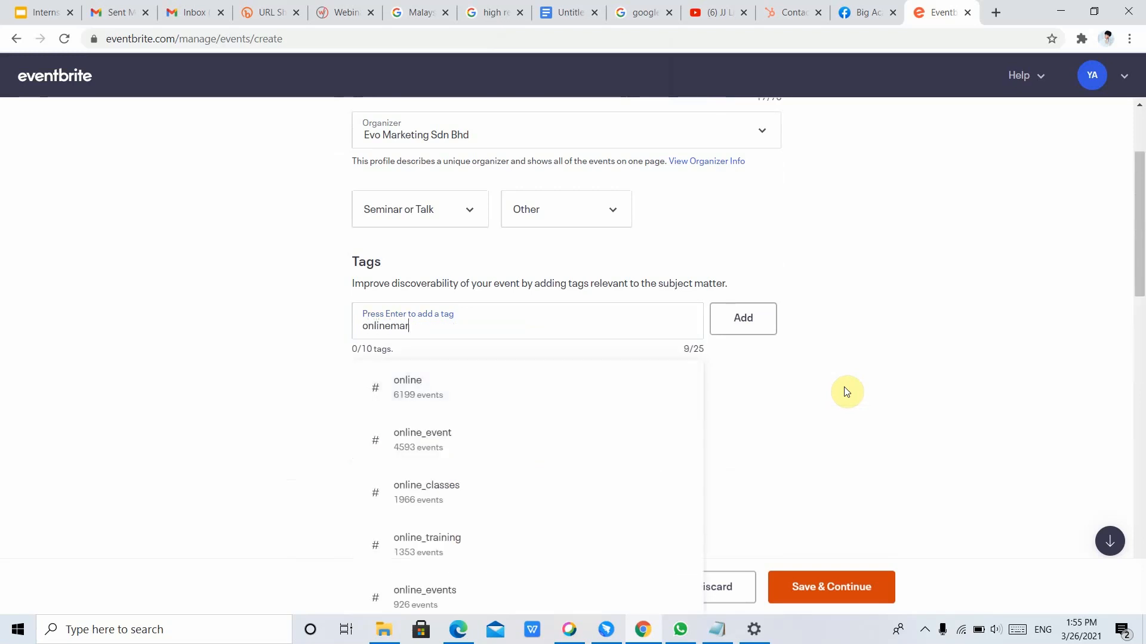
pyautogui.write('keting')
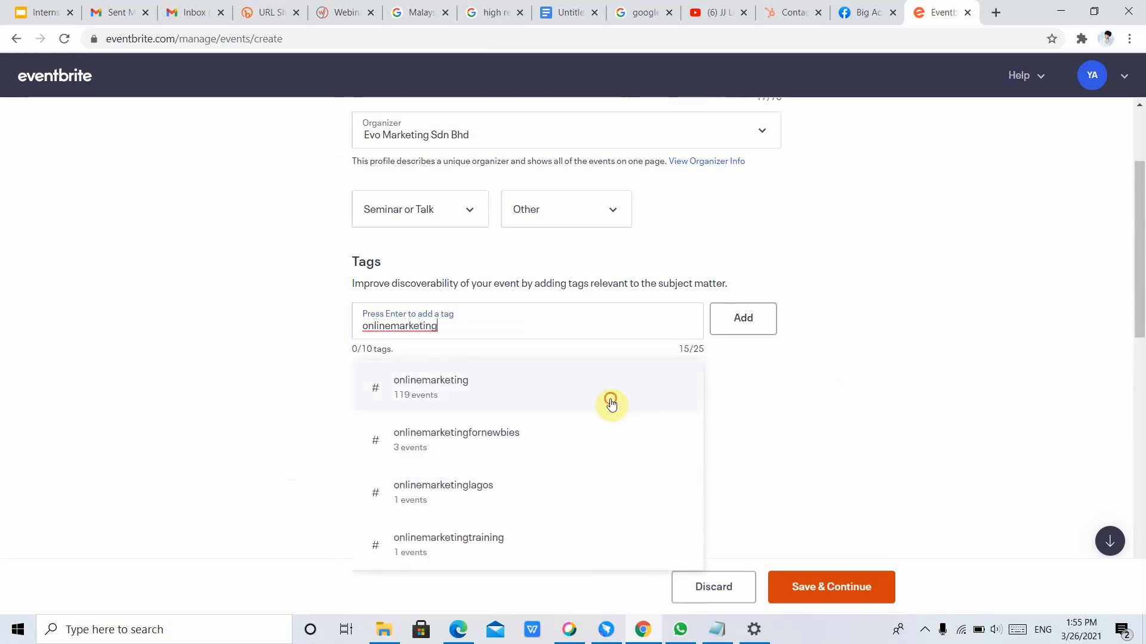
pyautogui.click(611, 404)
# Add the suggested keyword onlinebusiness as a second event tag.
pyautogui.write('busin')
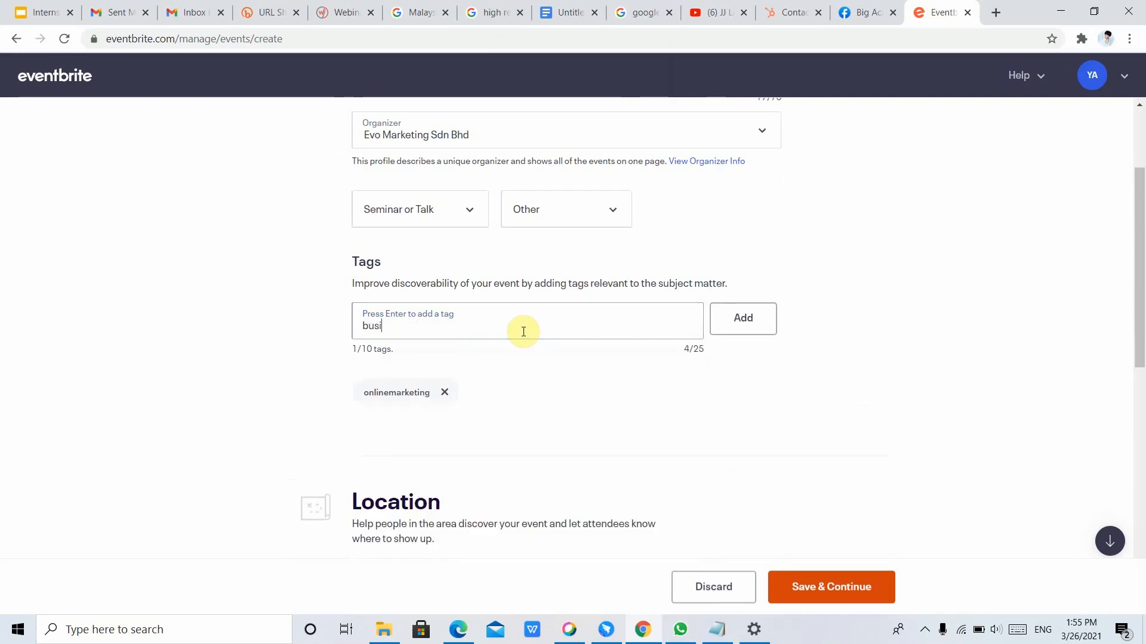
pyautogui.press('BackSpace')
pyautogui.write('onlinebussiiness')
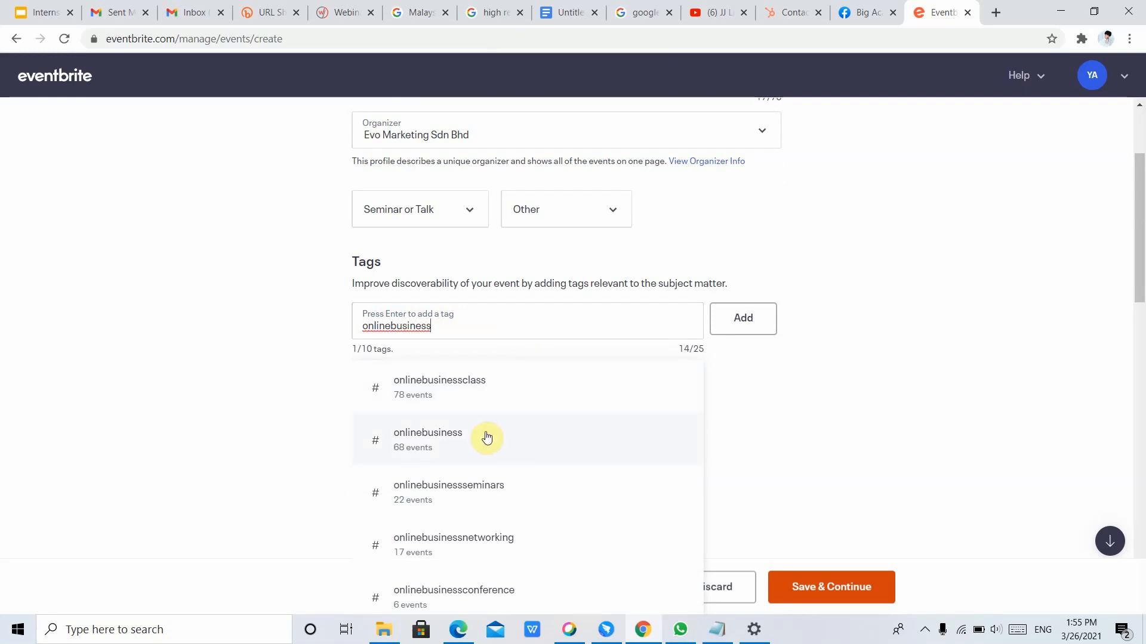
pyautogui.click(487, 437)
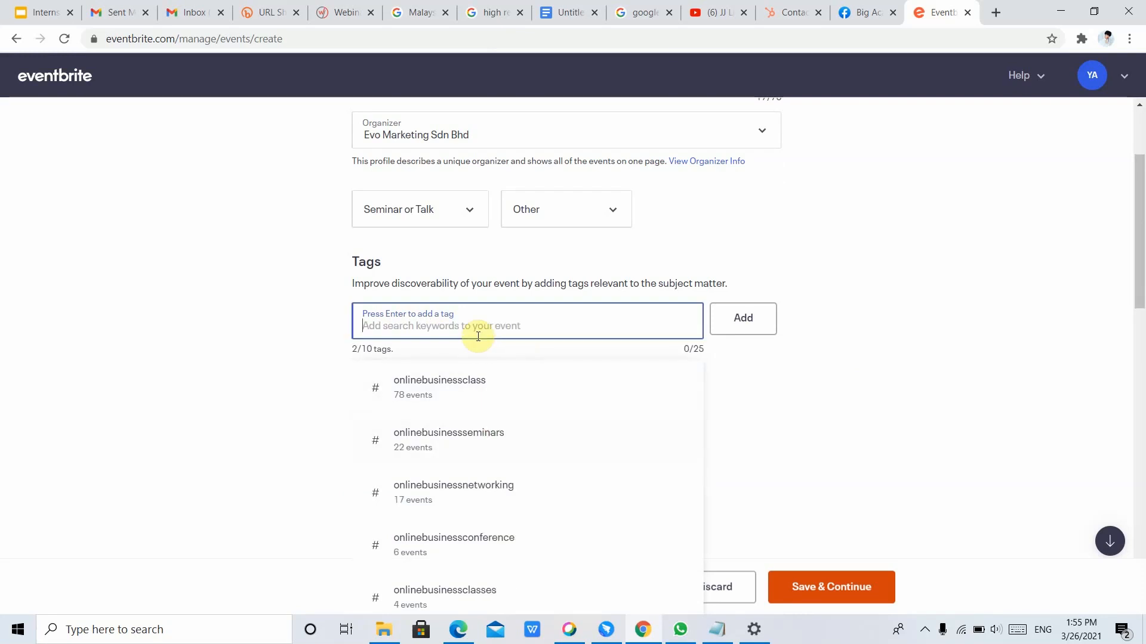
# Add evomarketing and onlinecourse to the event's tags.
pyautogui.write('evom')
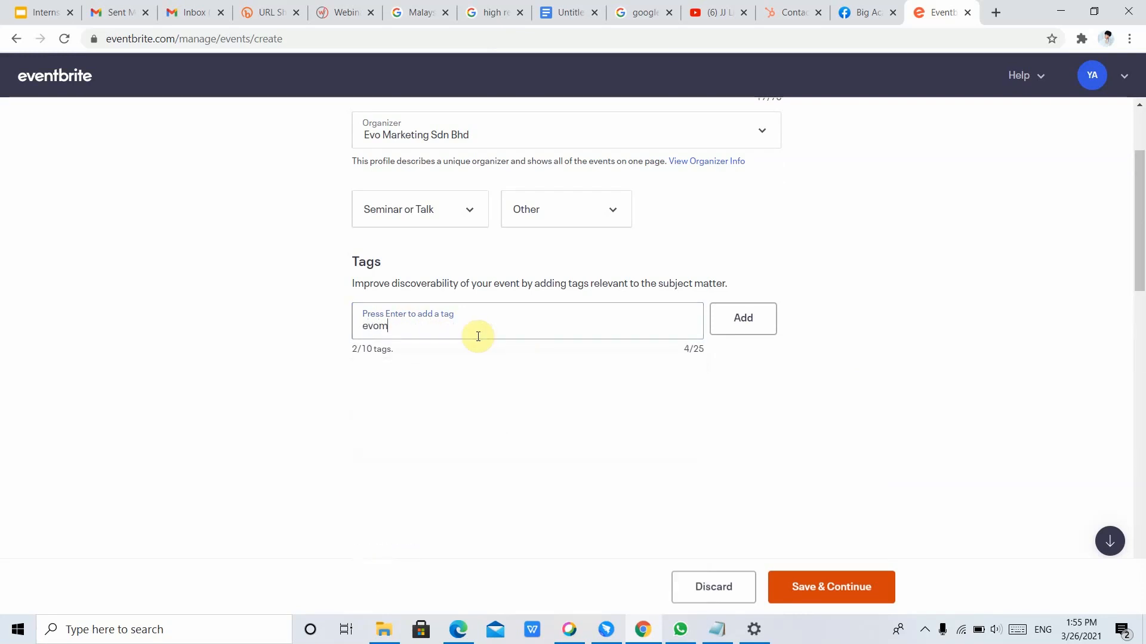
pyautogui.write('arketing')
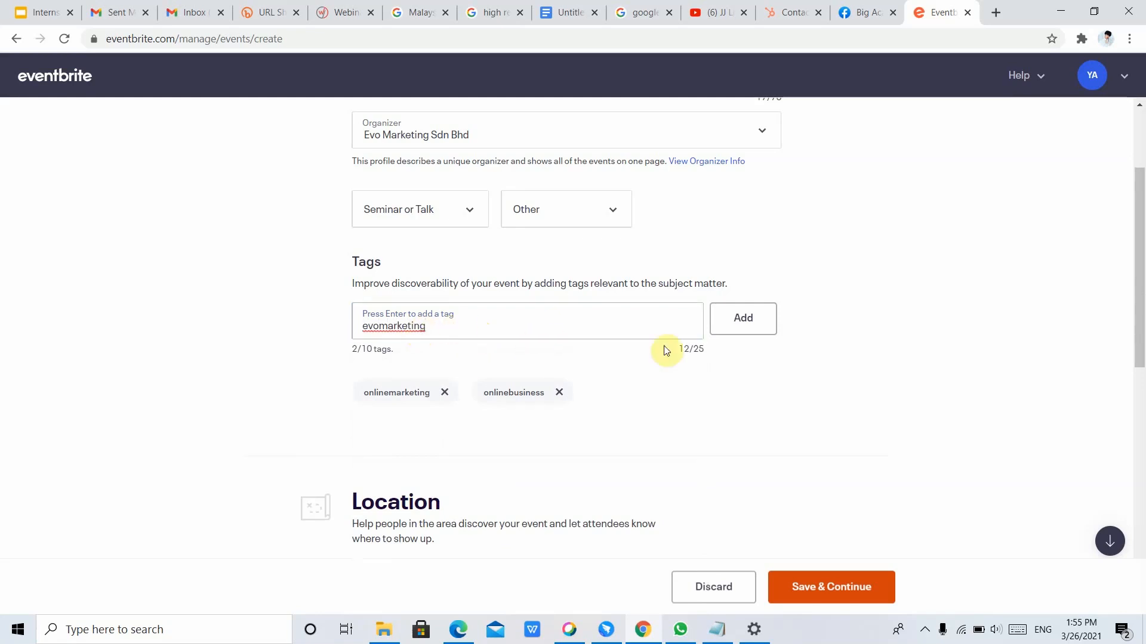
pyautogui.click(743, 319)
pyautogui.click(569, 326)
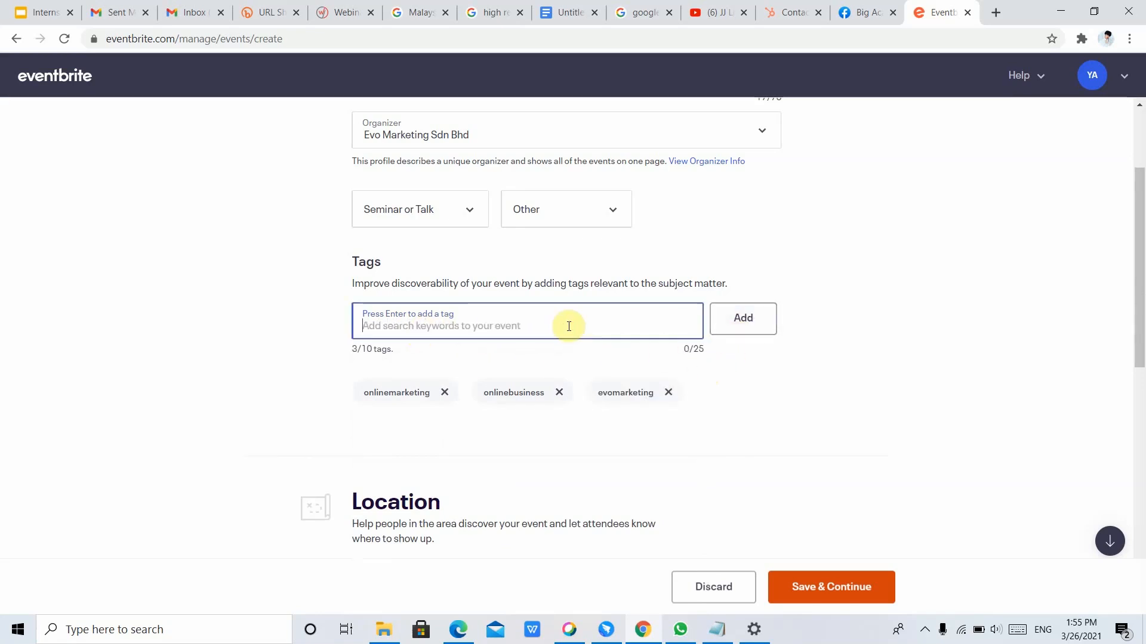
pyautogui.write('online')
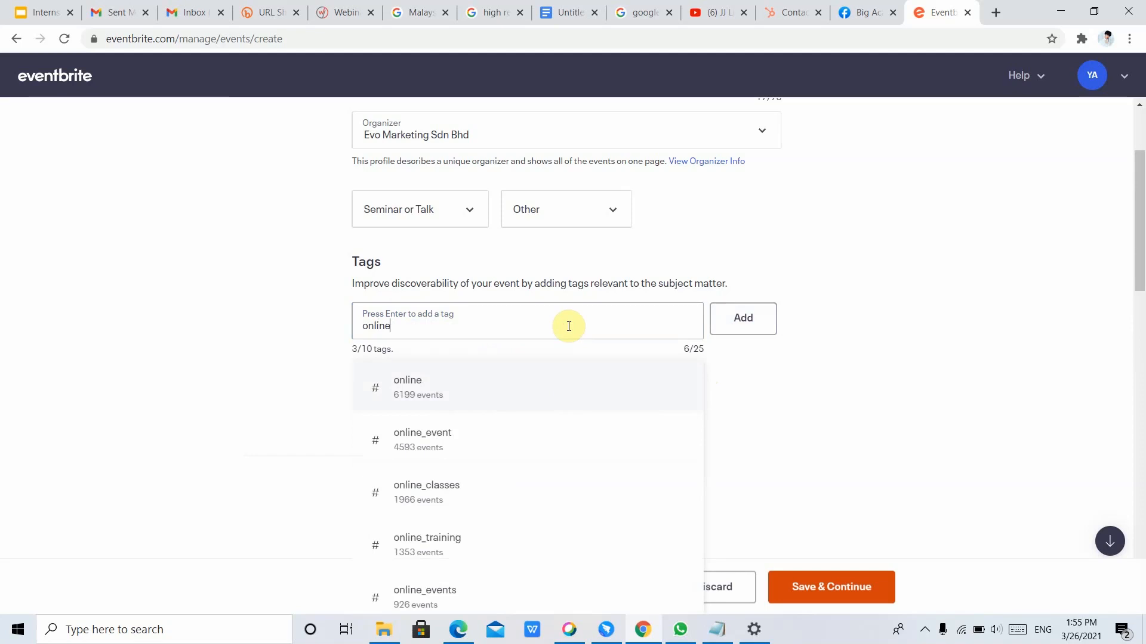
pyautogui.write('course')
pyautogui.click(743, 320)
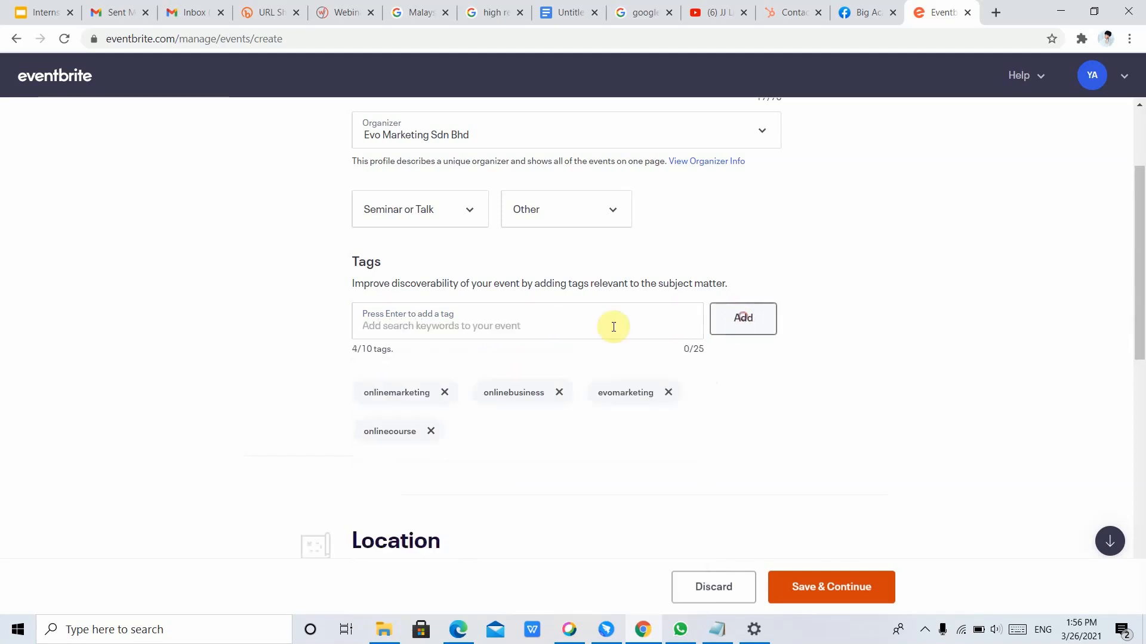
# Add seminar and tiktok to the event's tags.
pyautogui.write('seminar')
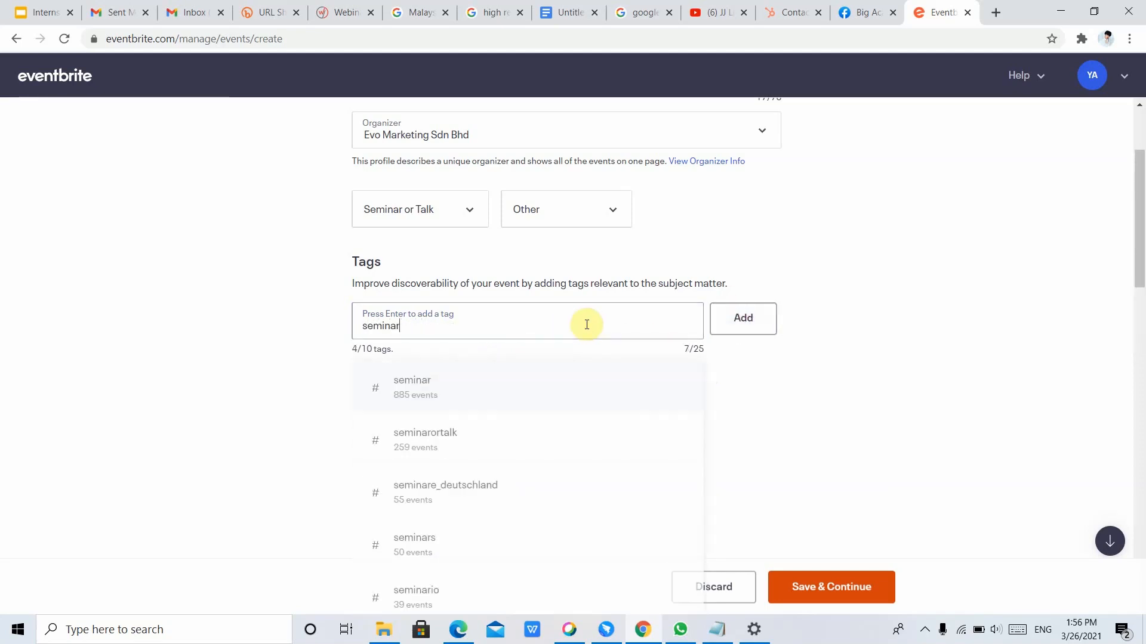
pyautogui.click(727, 331)
pyautogui.click(512, 326)
pyautogui.write('t')
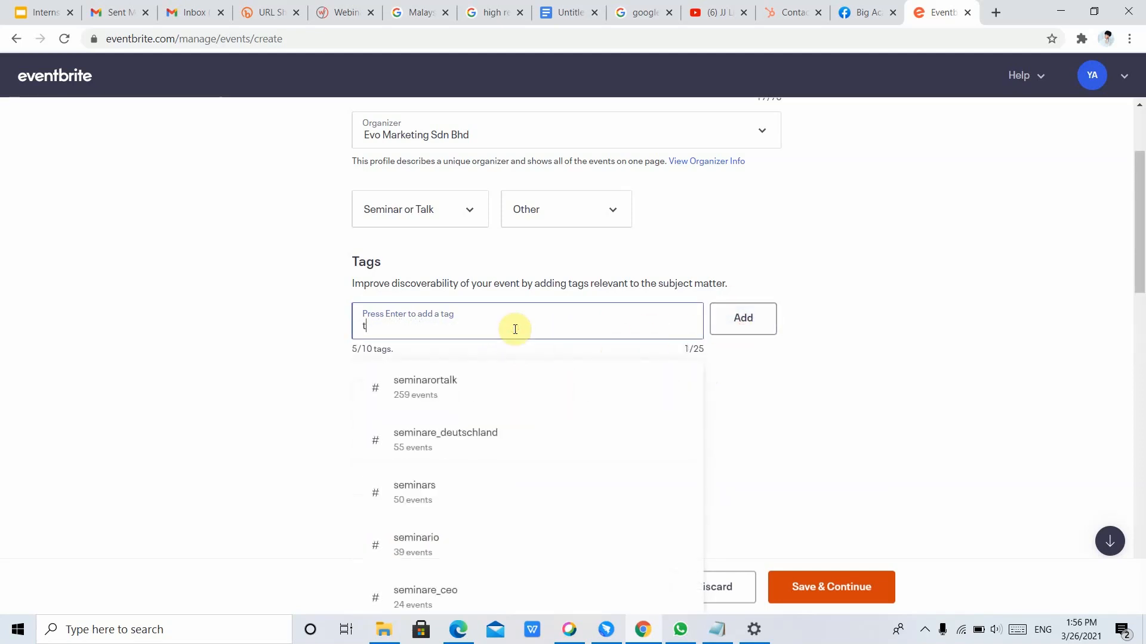
pyautogui.write('iktok')
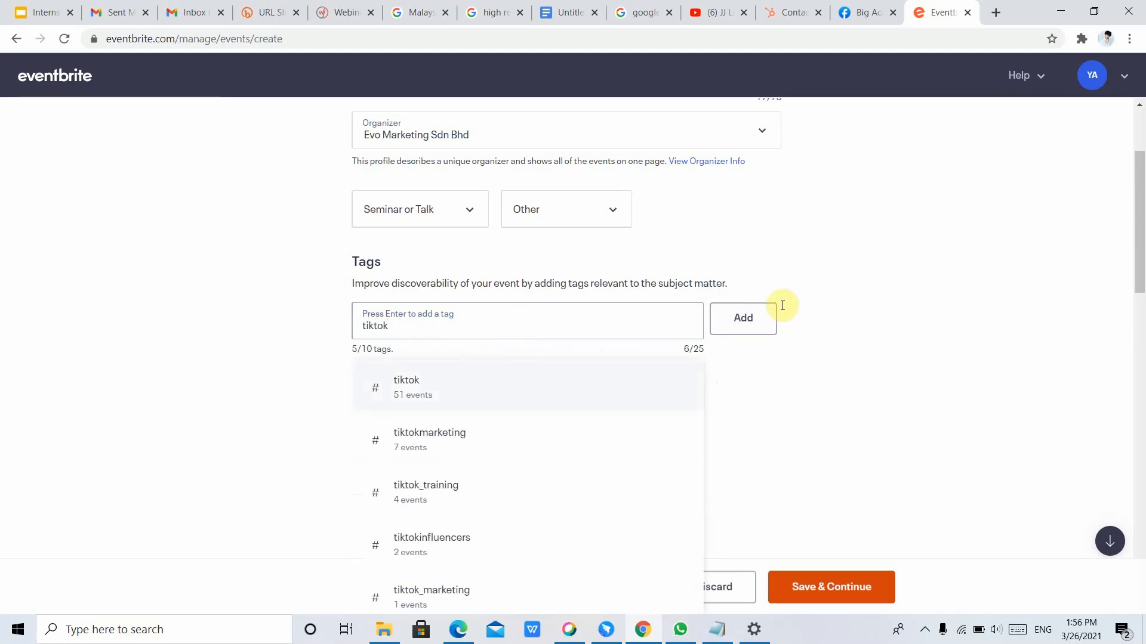
pyautogui.click(774, 329)
pyautogui.click(626, 335)
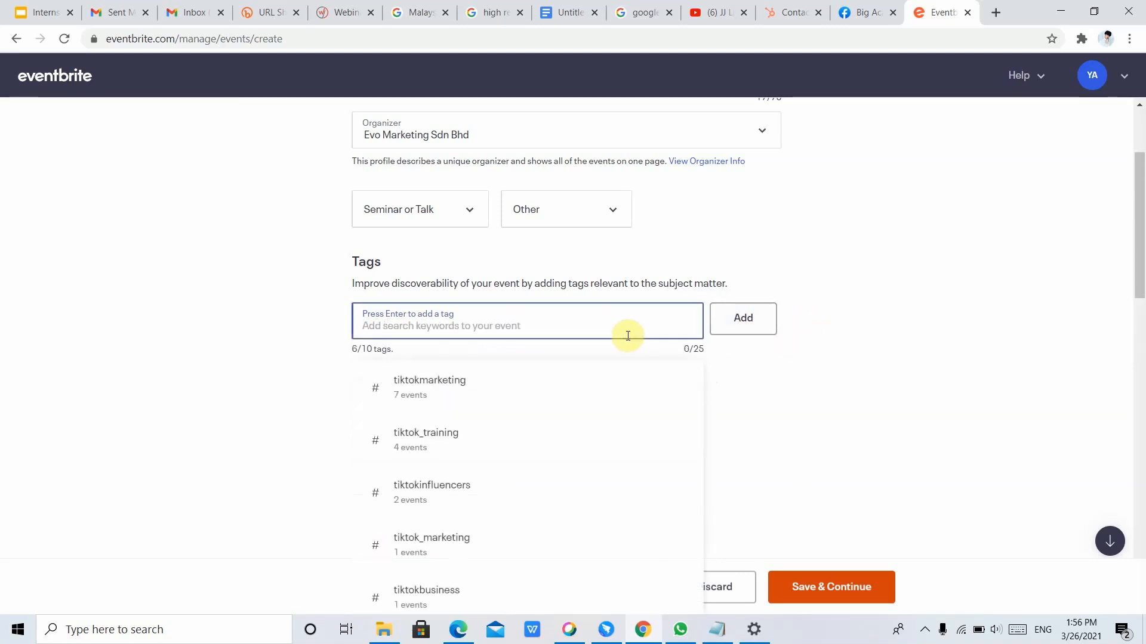
# Add onlinetutorial as another tag of the event.
pyautogui.write('onlinetutor')
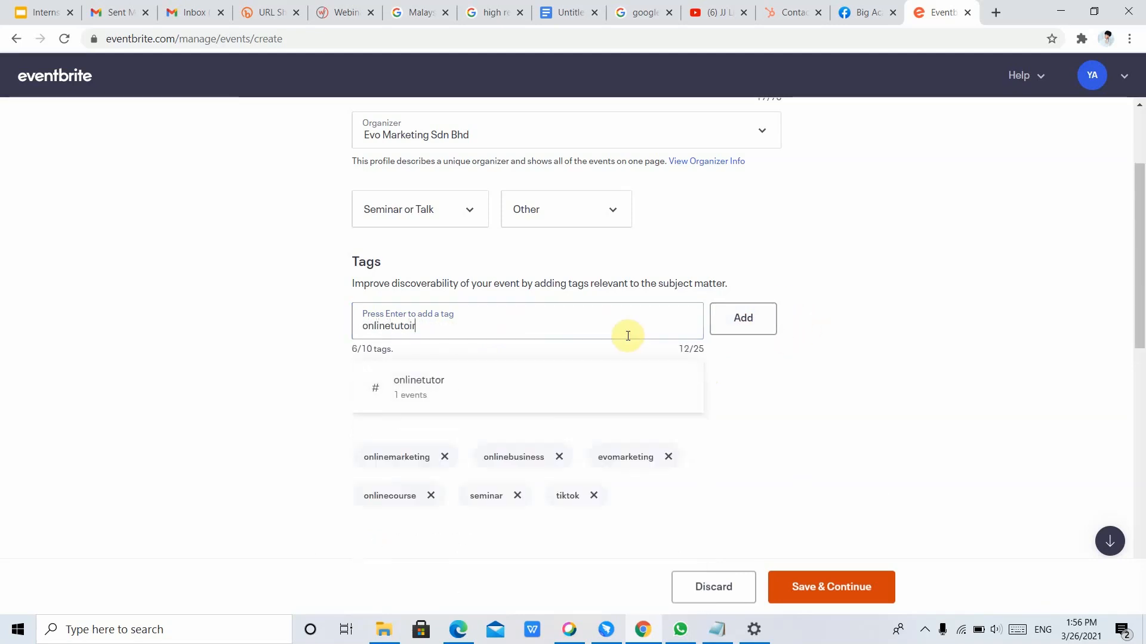
pyautogui.write('ial')
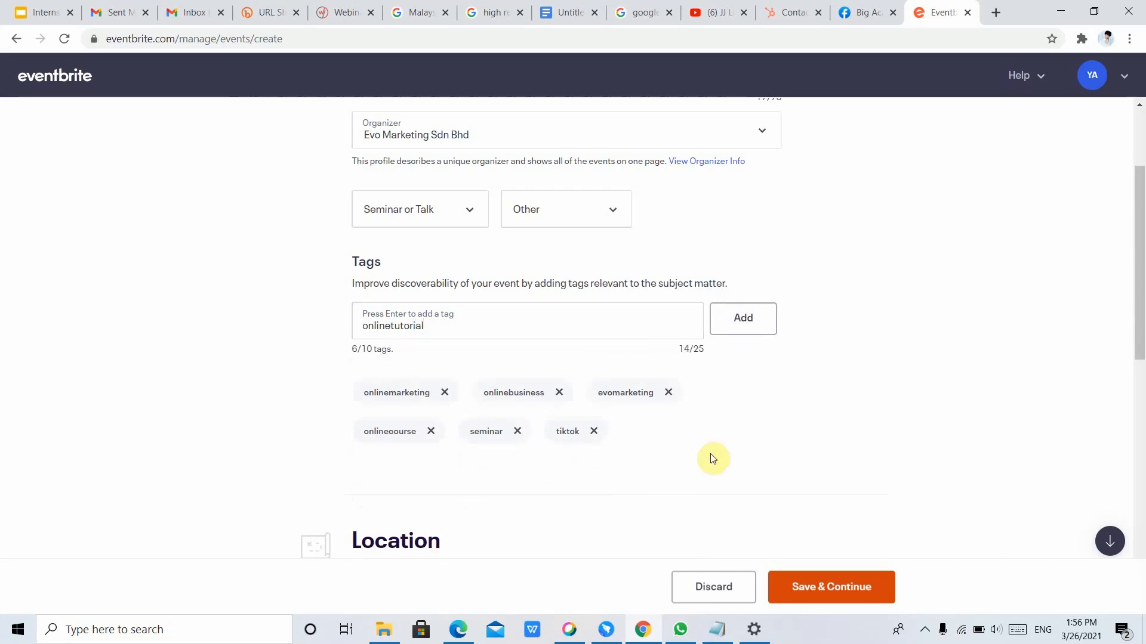
pyautogui.click(740, 327)
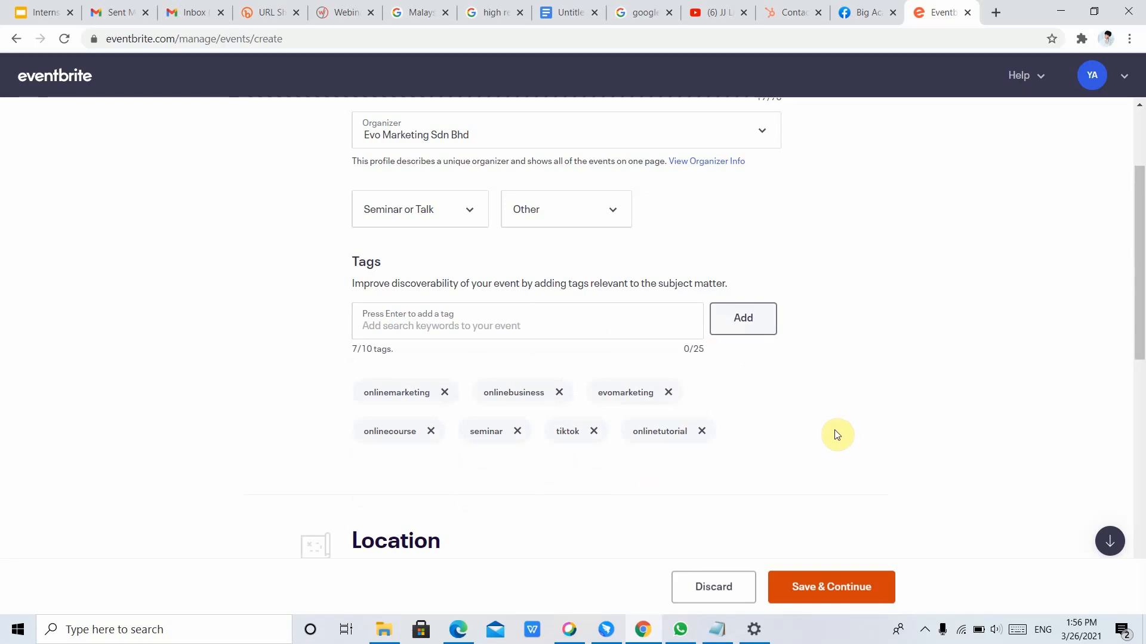
# Set the event's location type to Online event.
pyautogui.scroll(-5, 710, 360)
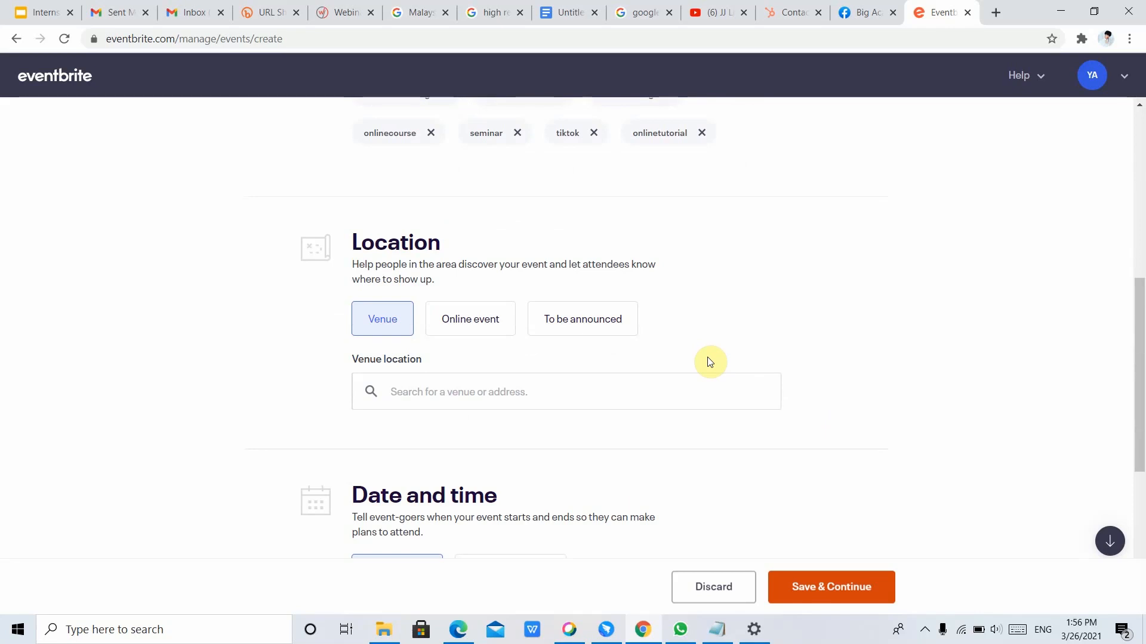
pyautogui.click(444, 332)
pyautogui.scroll(-2, 432, 353)
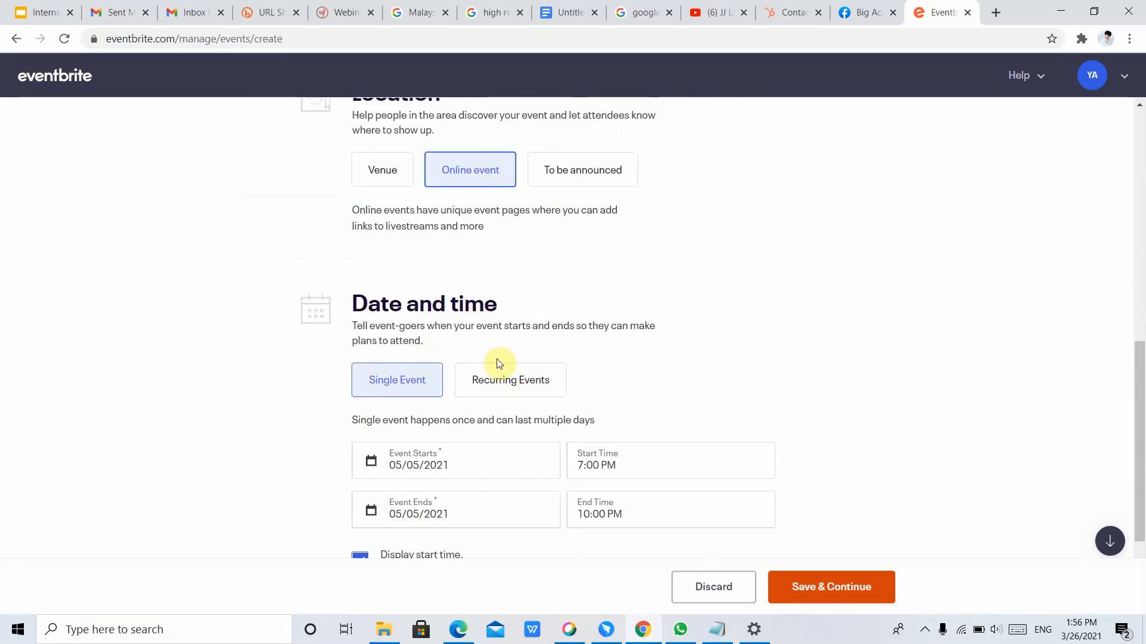
pyautogui.scroll(3, 501, 364)
pyautogui.scroll(-2, 501, 364)
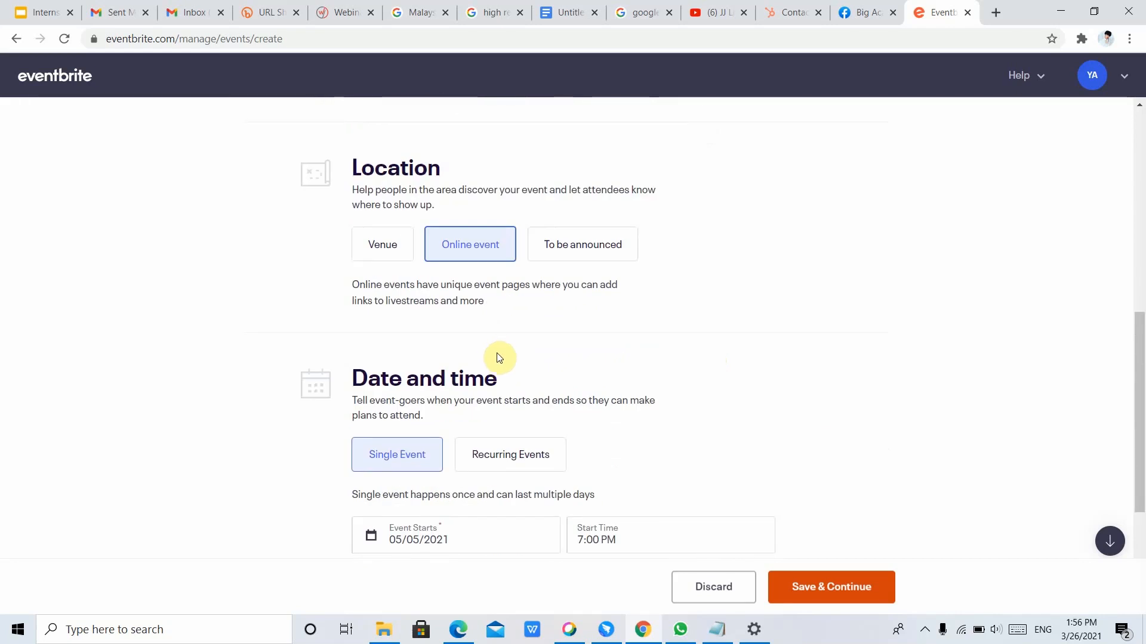
# Choose Single Event as the schedule type in the event's date and time section.
pyautogui.scroll(-2, 499, 358)
pyautogui.click(486, 323)
pyautogui.click(408, 317)
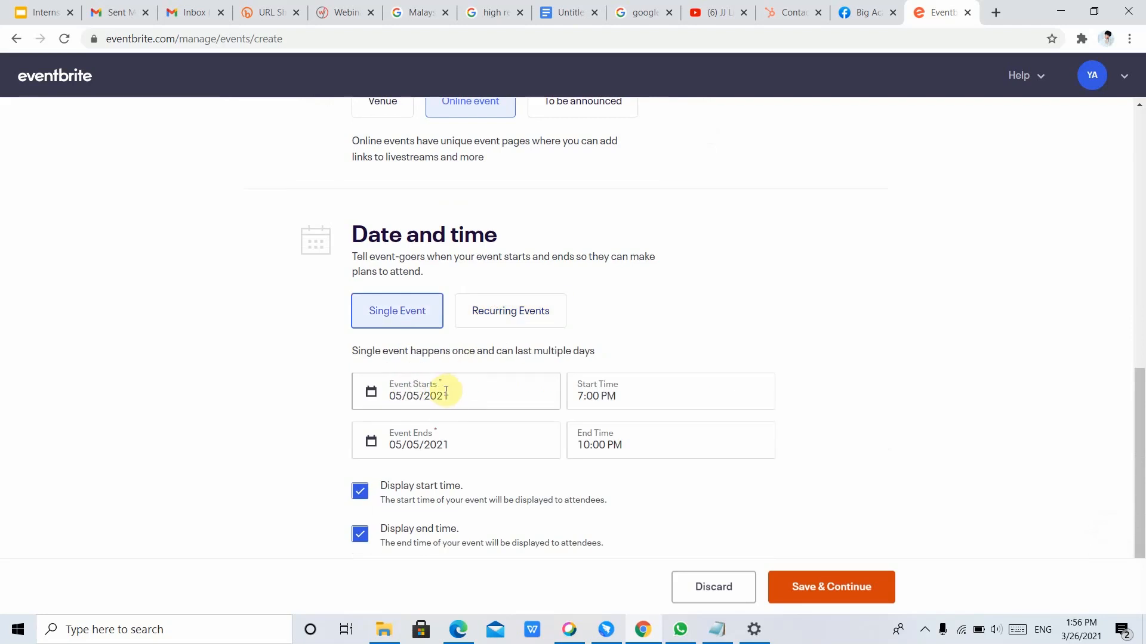
pyautogui.scroll(-1, 476, 392)
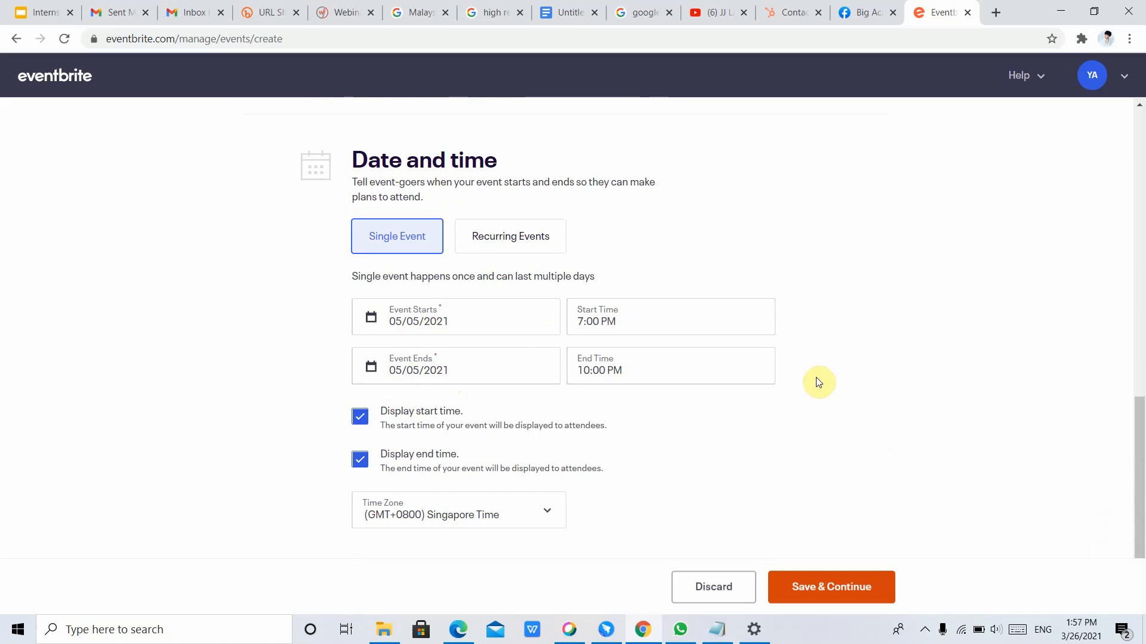
# Look through the time zones offered for the event without choosing a different one.
pyautogui.scroll(-1, 782, 418)
pyautogui.click(563, 507)
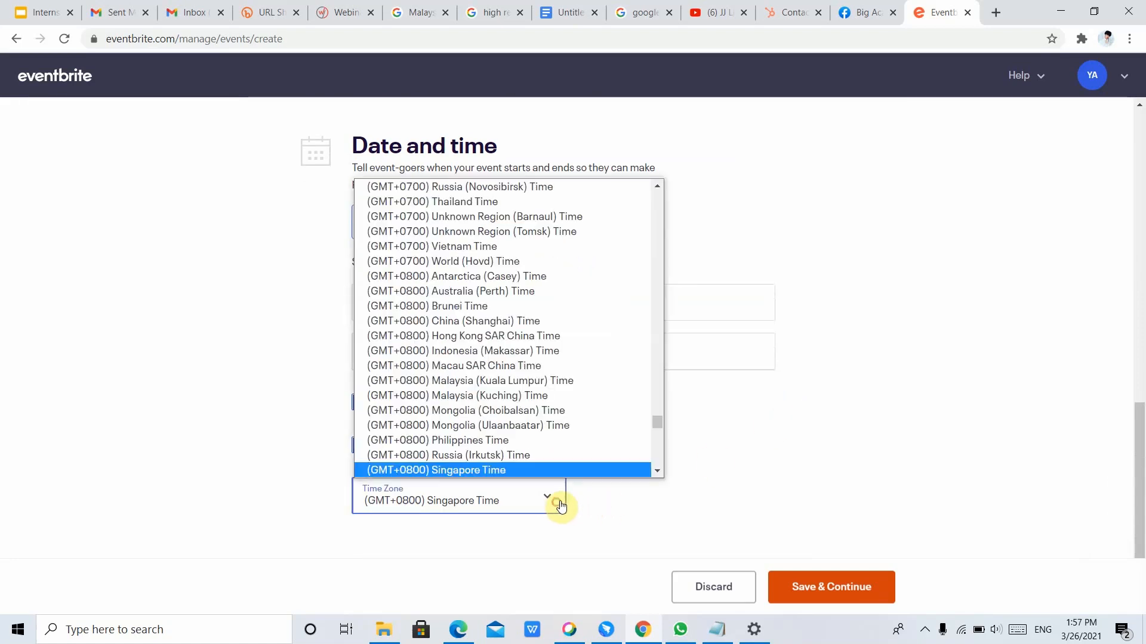
pyautogui.scroll(-5, 565, 454)
pyautogui.scroll(8, 570, 446)
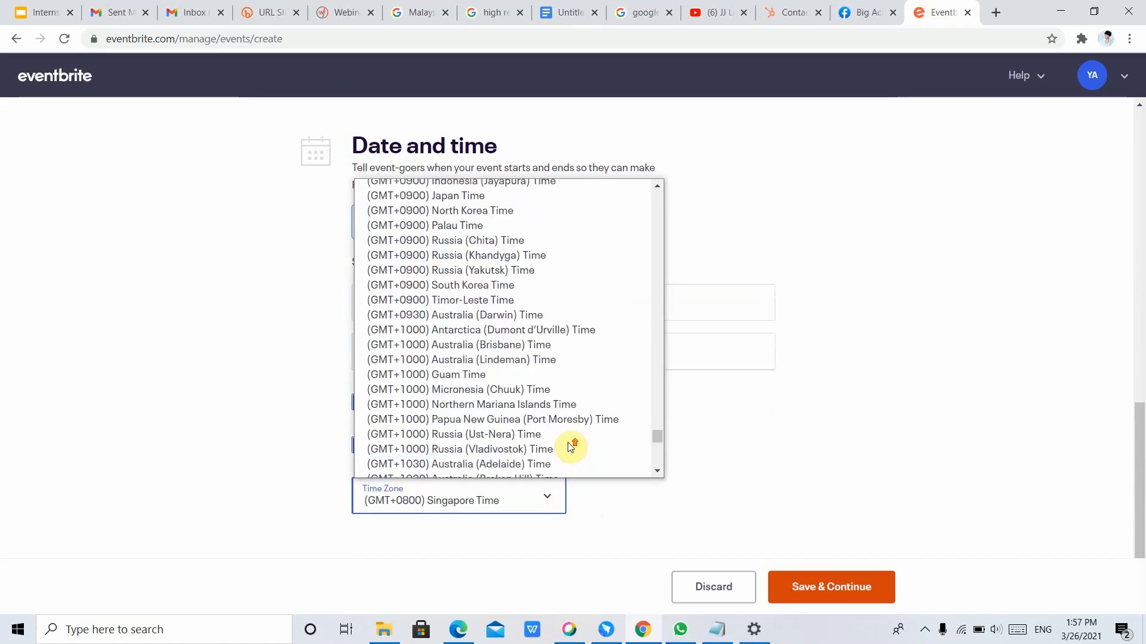
pyautogui.scroll(15, 571, 446)
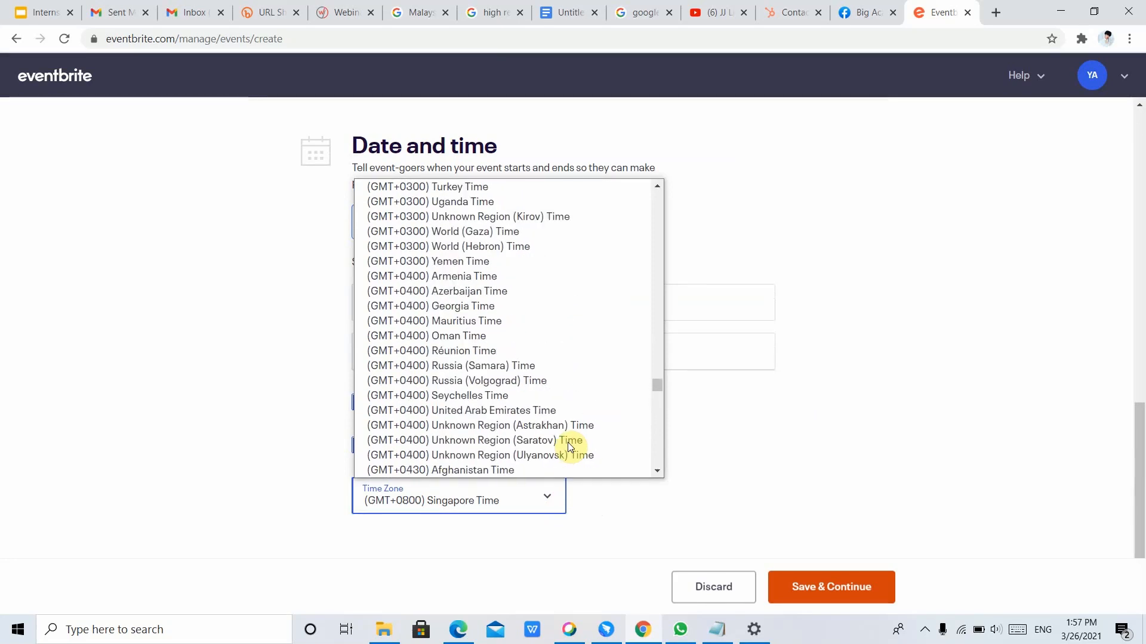
pyautogui.scroll(3, 568, 442)
pyautogui.scroll(-10, 535, 404)
pyautogui.scroll(-3, 533, 404)
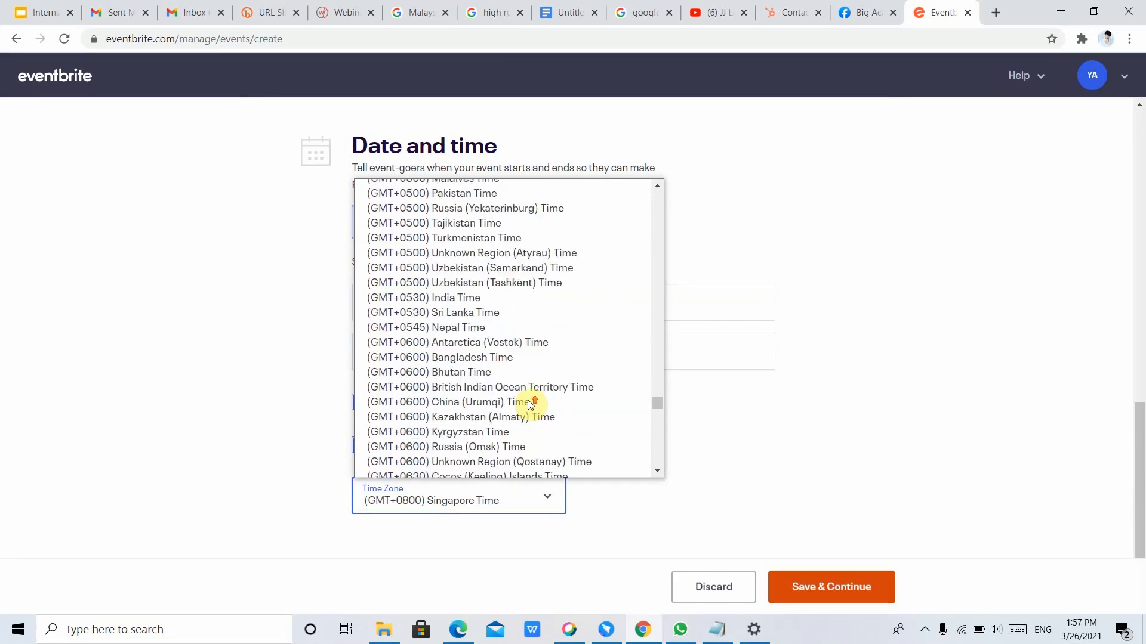
pyautogui.scroll(3, 519, 399)
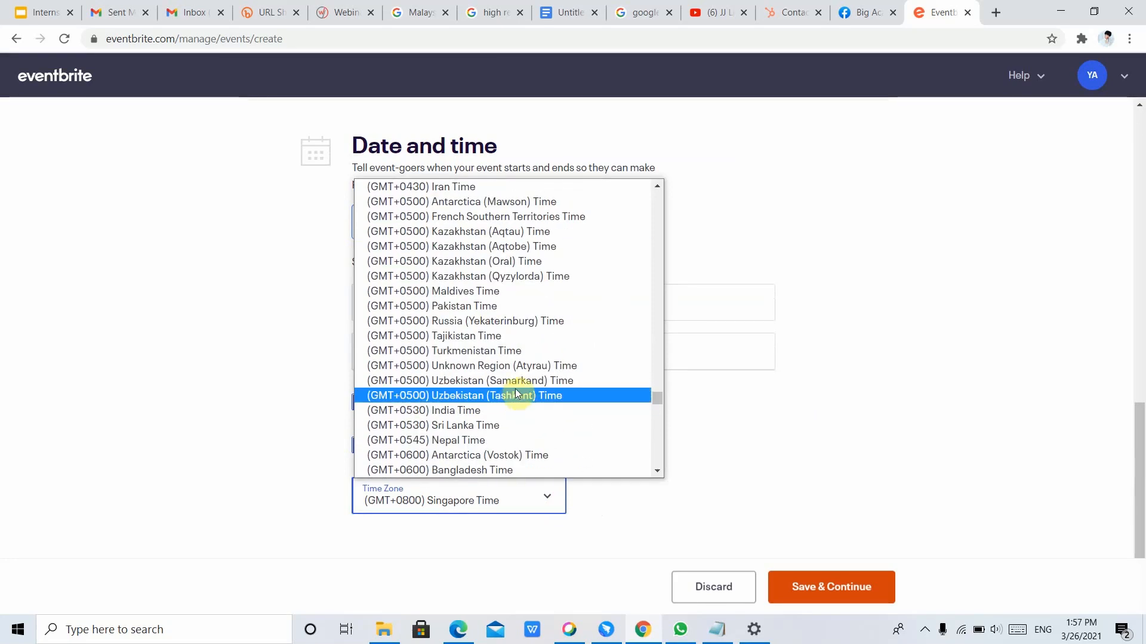
pyautogui.scroll(-7, 517, 393)
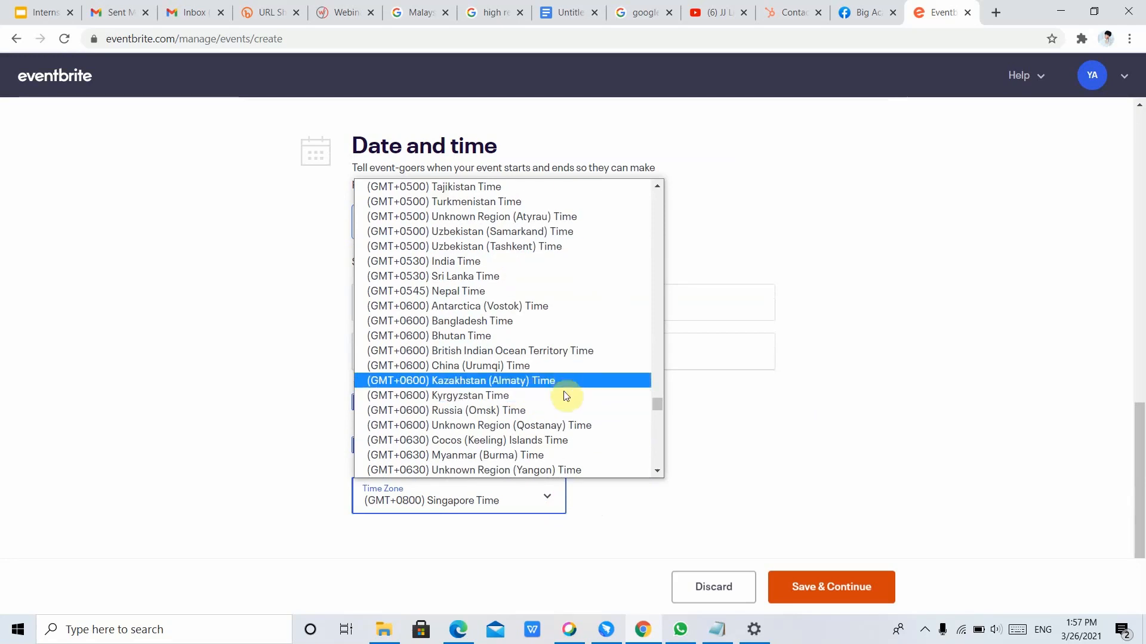
pyautogui.scroll(-10, 535, 430)
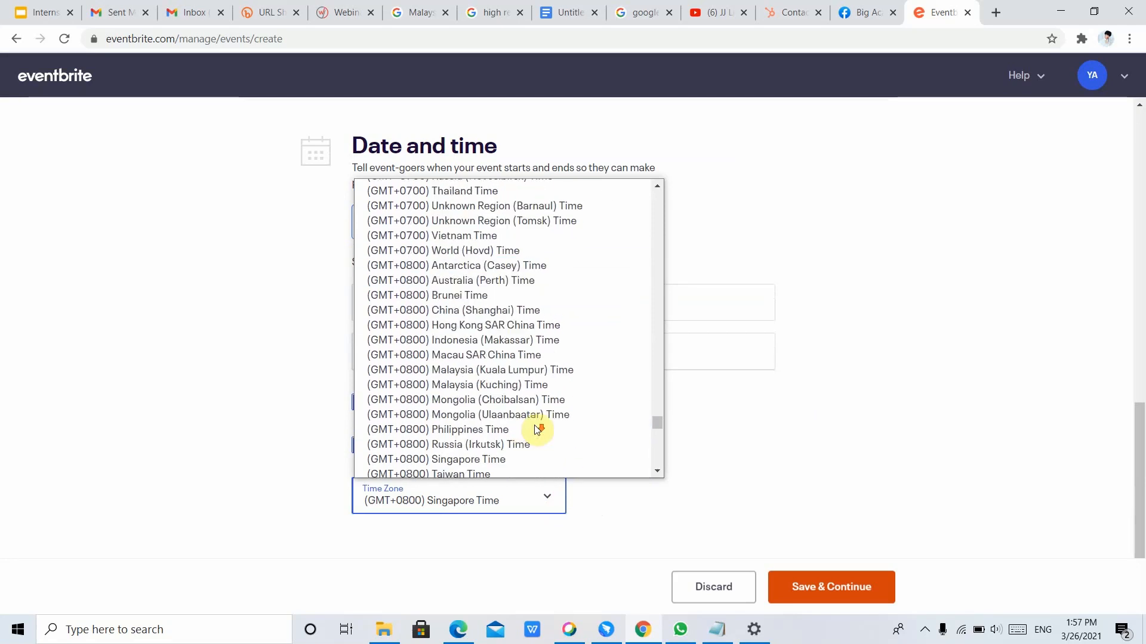
pyautogui.scroll(-10, 535, 430)
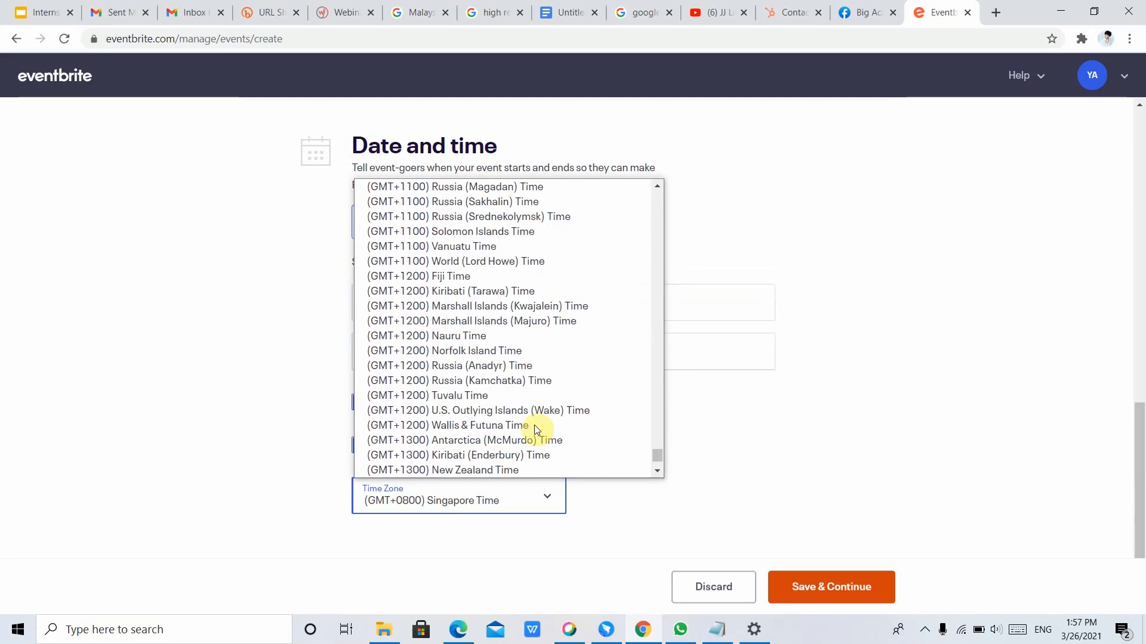
pyautogui.scroll(-2, 535, 425)
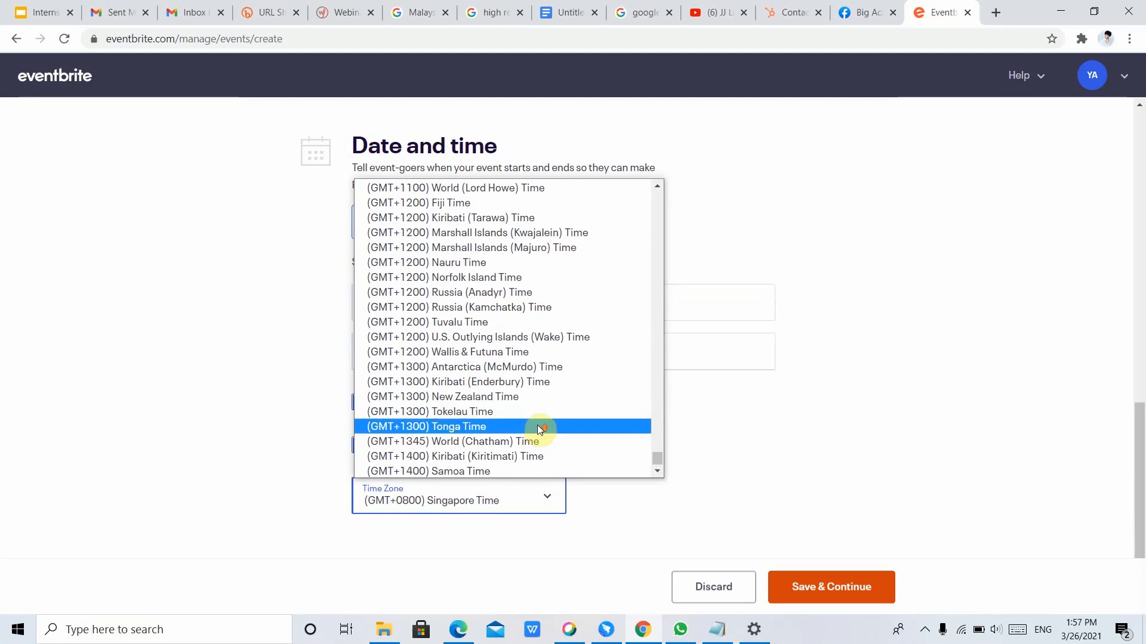
pyautogui.scroll(8, 537, 424)
pyautogui.click(805, 515)
# Examine the full range of time zones available for the event, from GMT-1100 to GMT+1400.
pyautogui.click(549, 500)
pyautogui.scroll(-1, 555, 450)
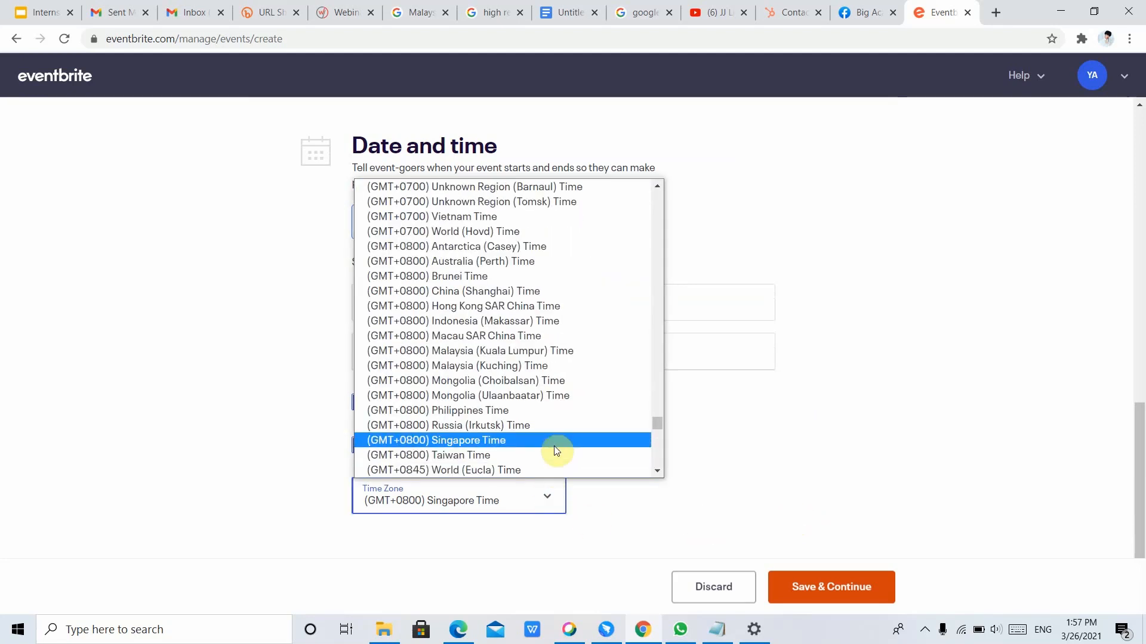
pyautogui.scroll(15, 555, 451)
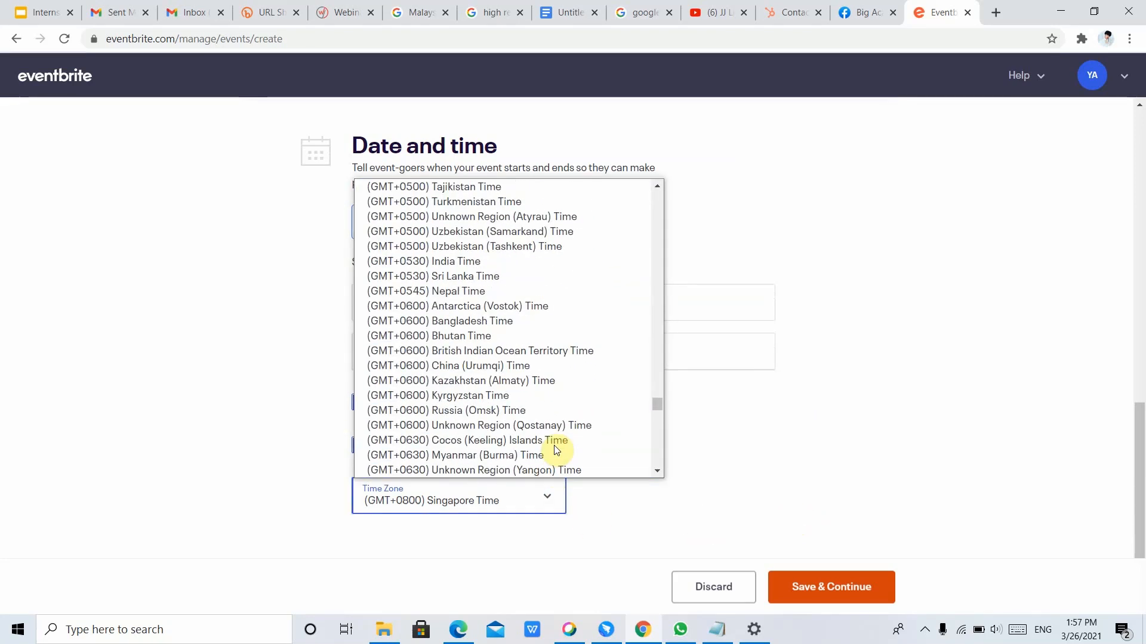
pyautogui.scroll(15, 555, 451)
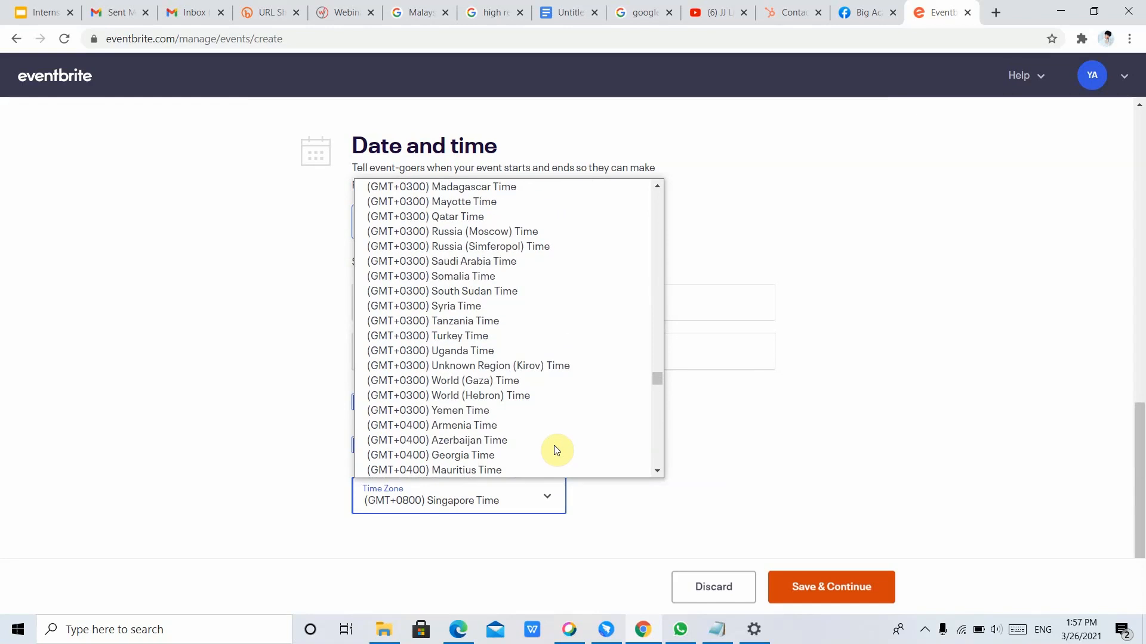
pyautogui.scroll(15, 556, 449)
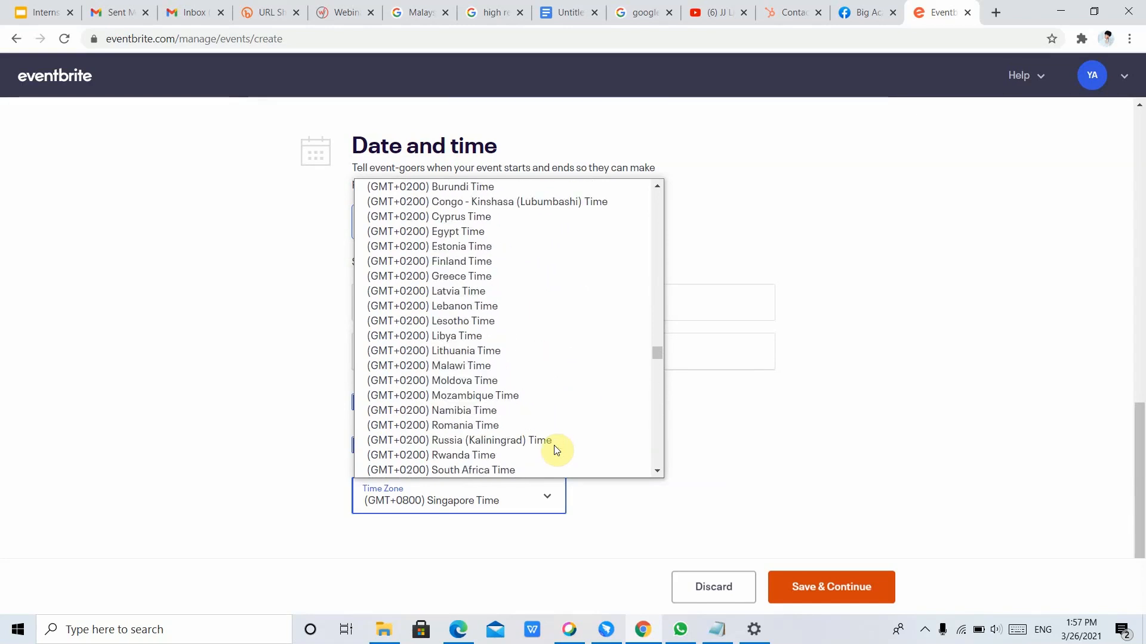
pyautogui.scroll(15, 556, 449)
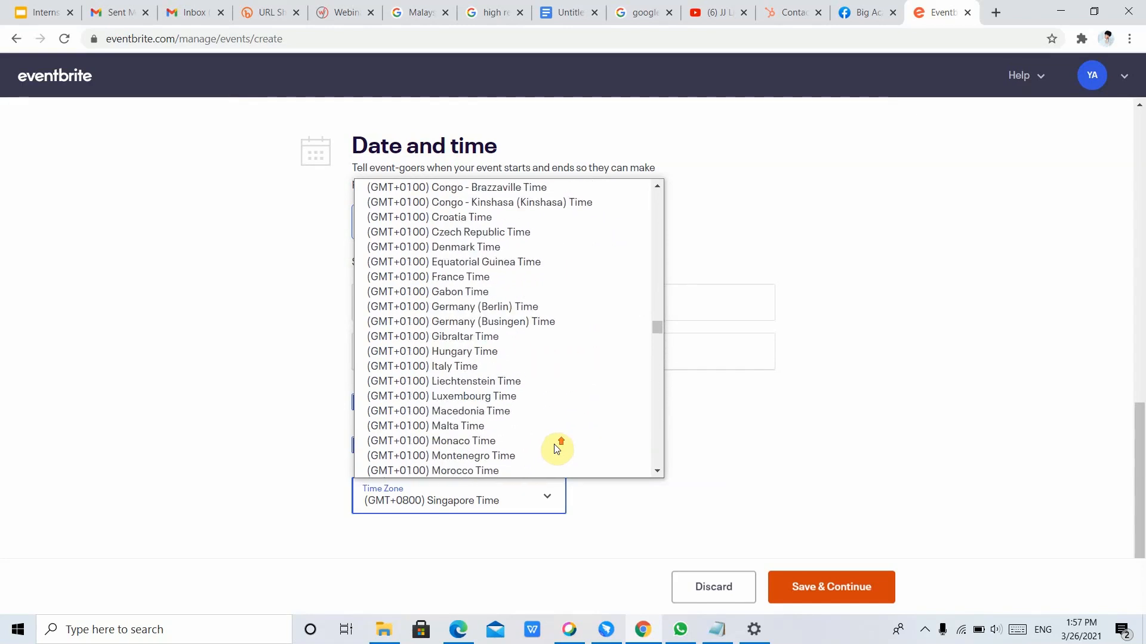
pyautogui.scroll(15, 556, 448)
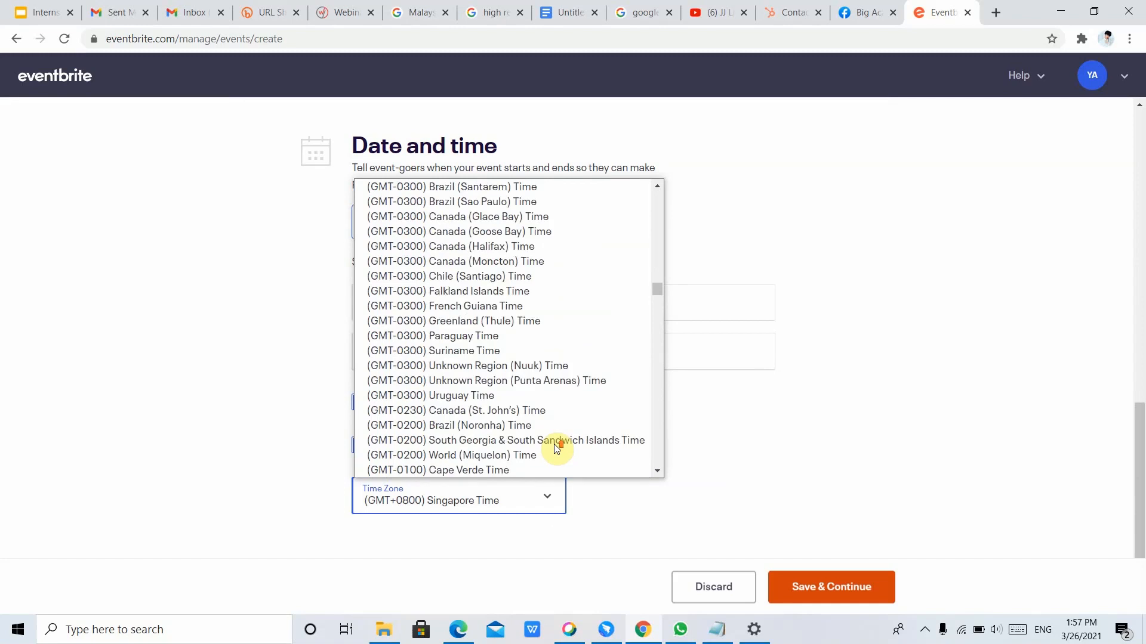
pyautogui.scroll(15, 556, 448)
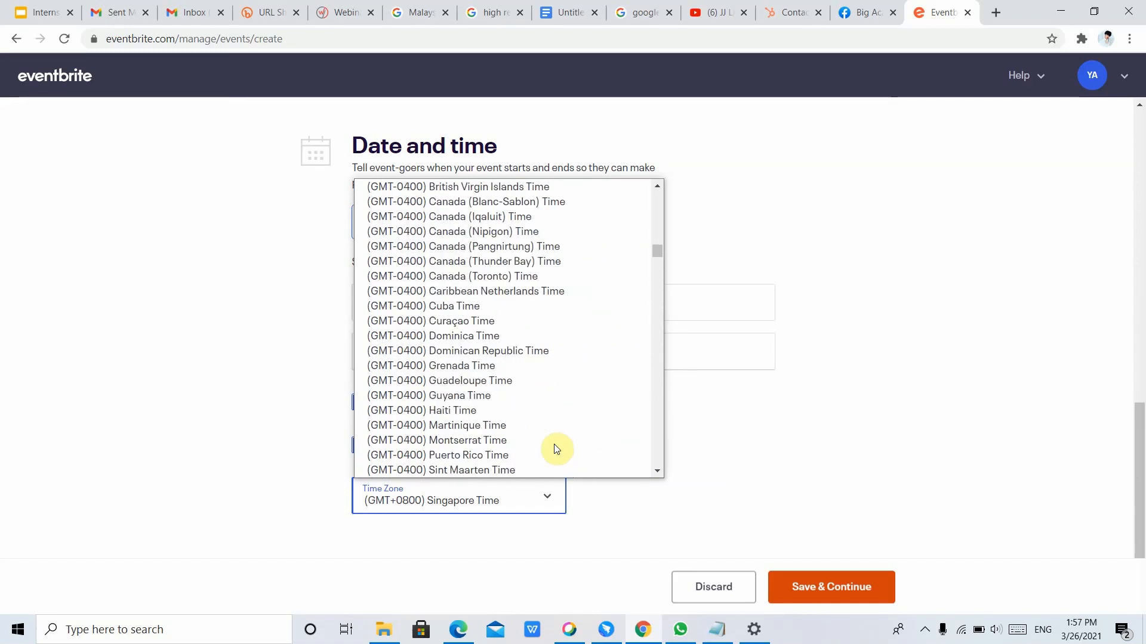
pyautogui.scroll(10, 556, 449)
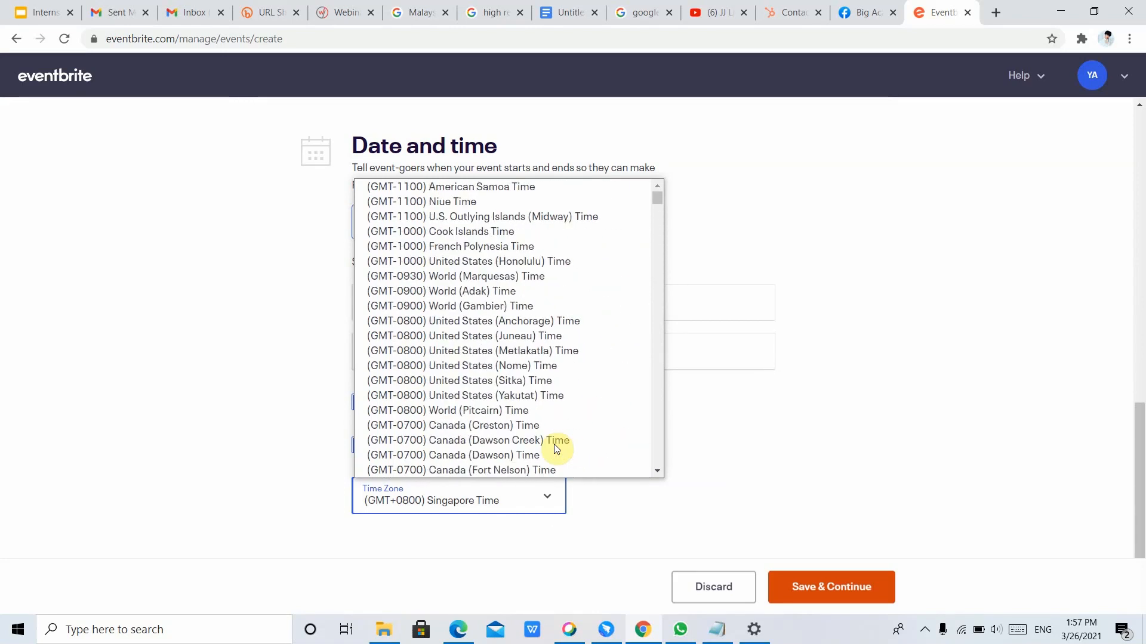
pyautogui.scroll(-3, 556, 448)
pyautogui.scroll(-3, 555, 444)
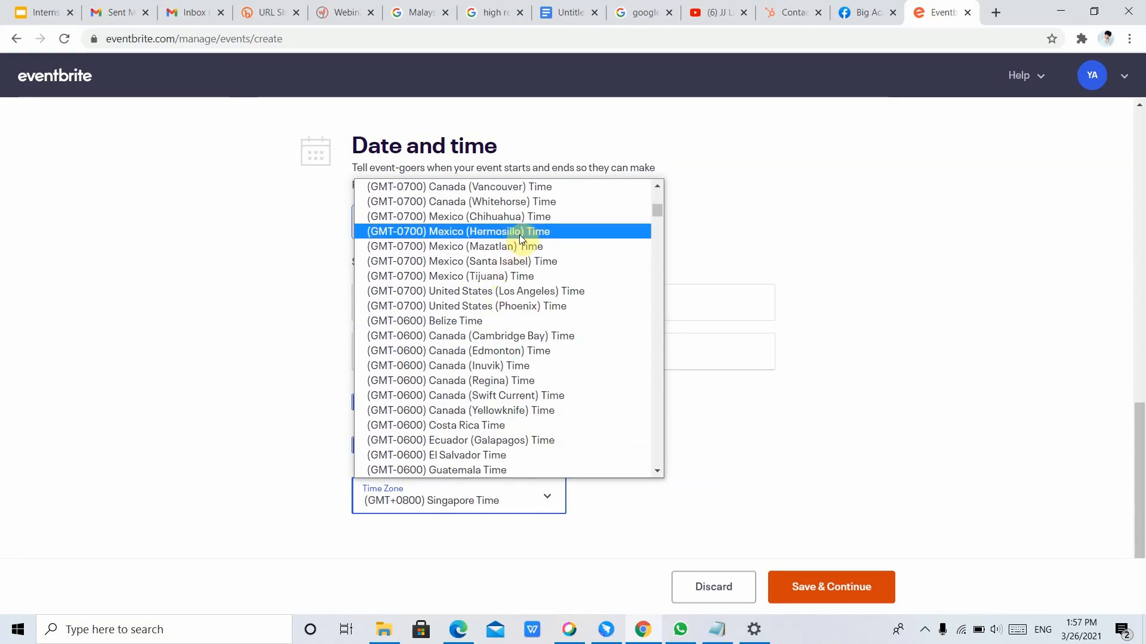
pyautogui.scroll(1, 528, 238)
pyautogui.scroll(8, 546, 252)
pyautogui.scroll(-20, 550, 268)
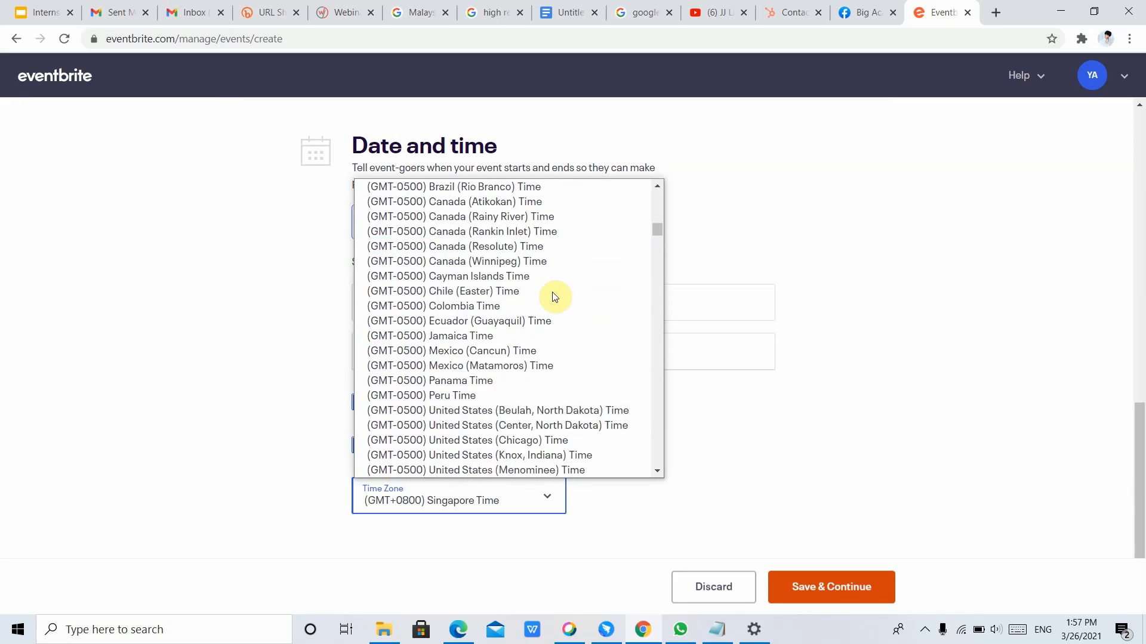
pyautogui.scroll(-15, 555, 295)
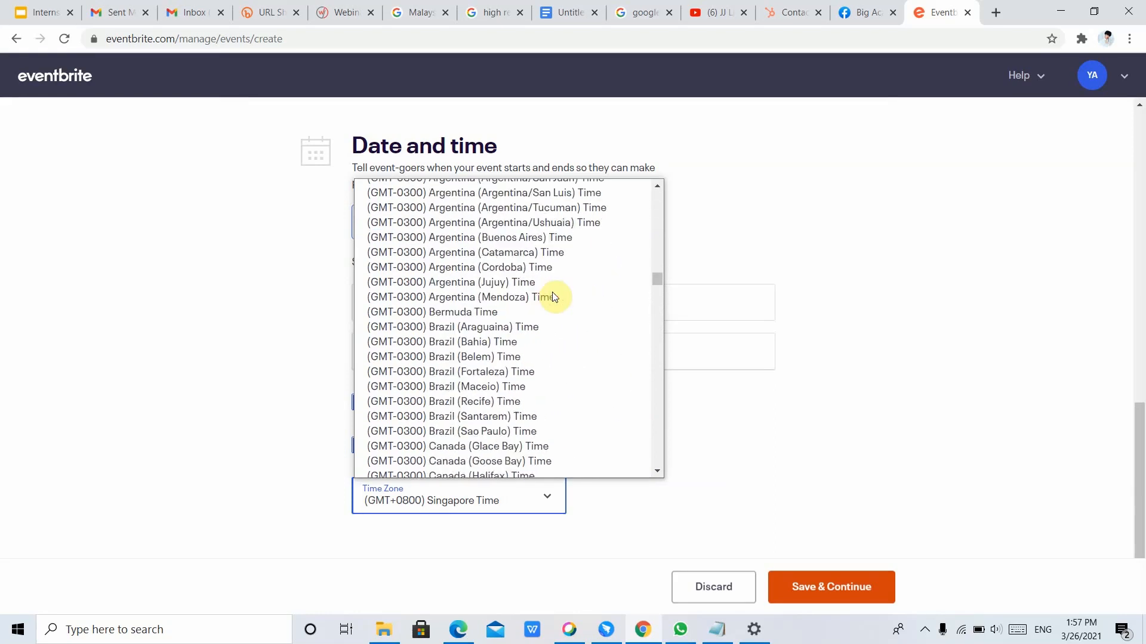
pyautogui.scroll(-14, 555, 296)
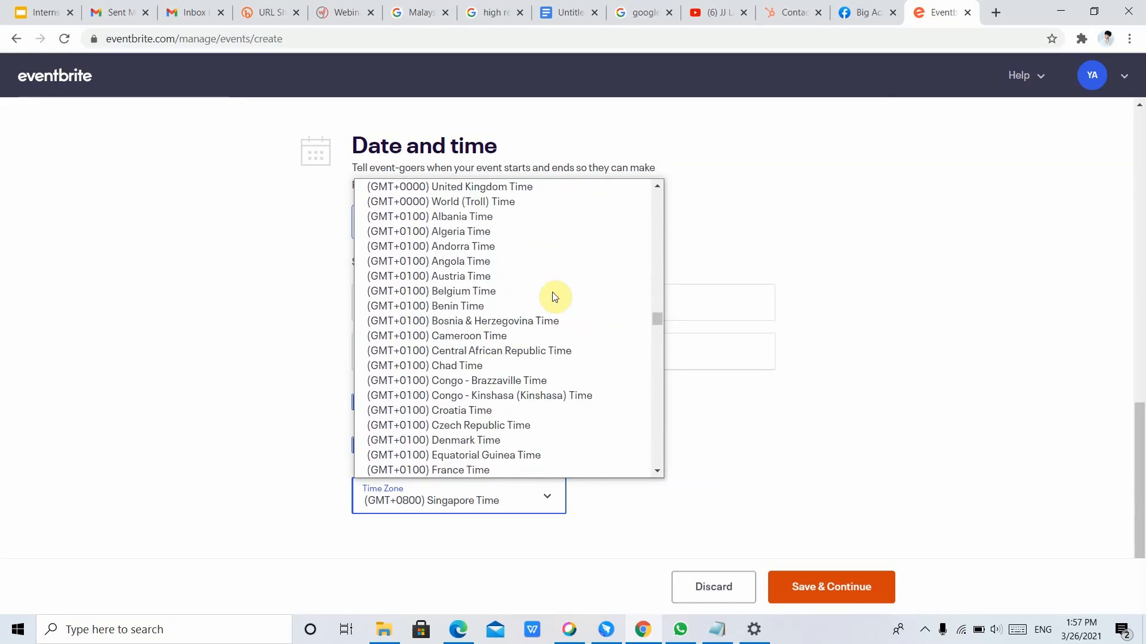
pyautogui.scroll(-9, 555, 297)
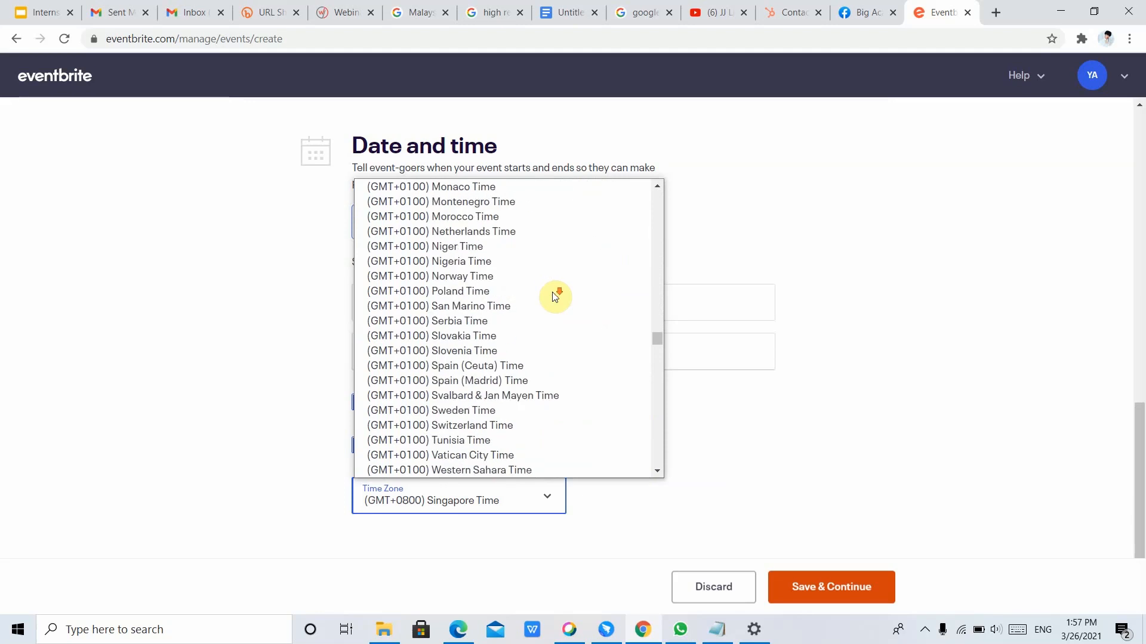
pyautogui.scroll(-18, 555, 297)
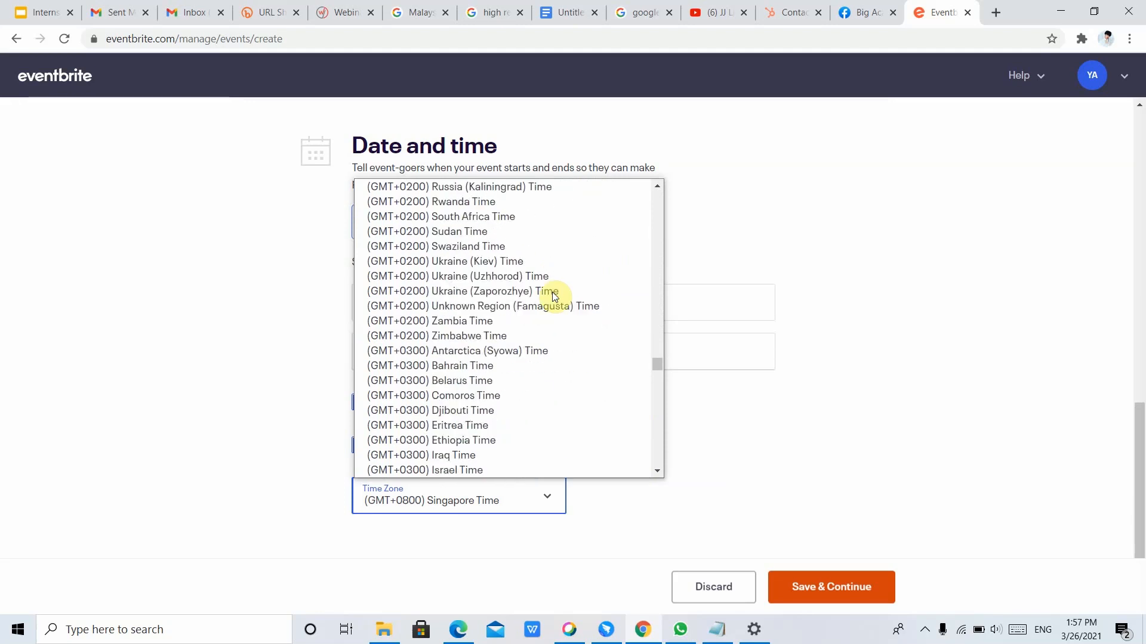
pyautogui.scroll(-10, 554, 296)
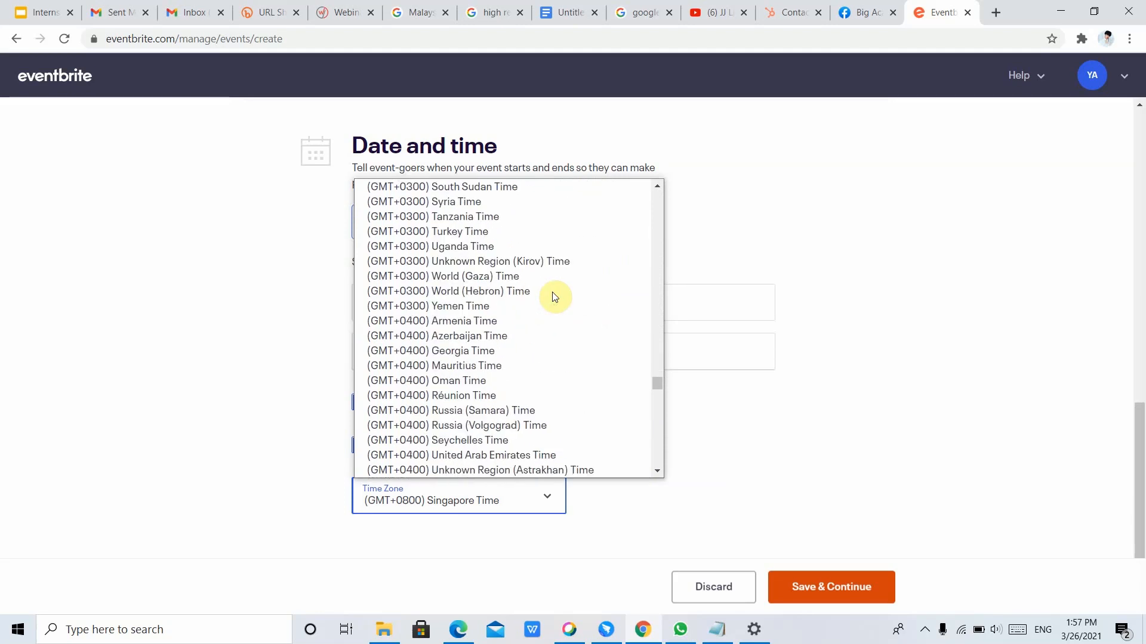
pyautogui.scroll(-10, 554, 296)
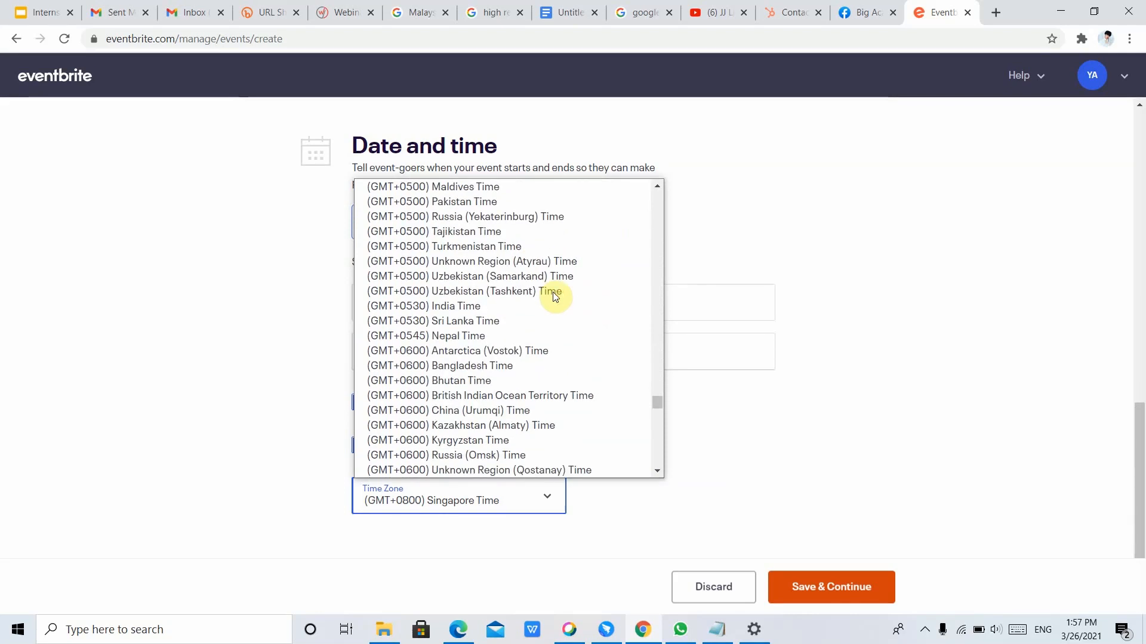
pyautogui.scroll(-10, 555, 297)
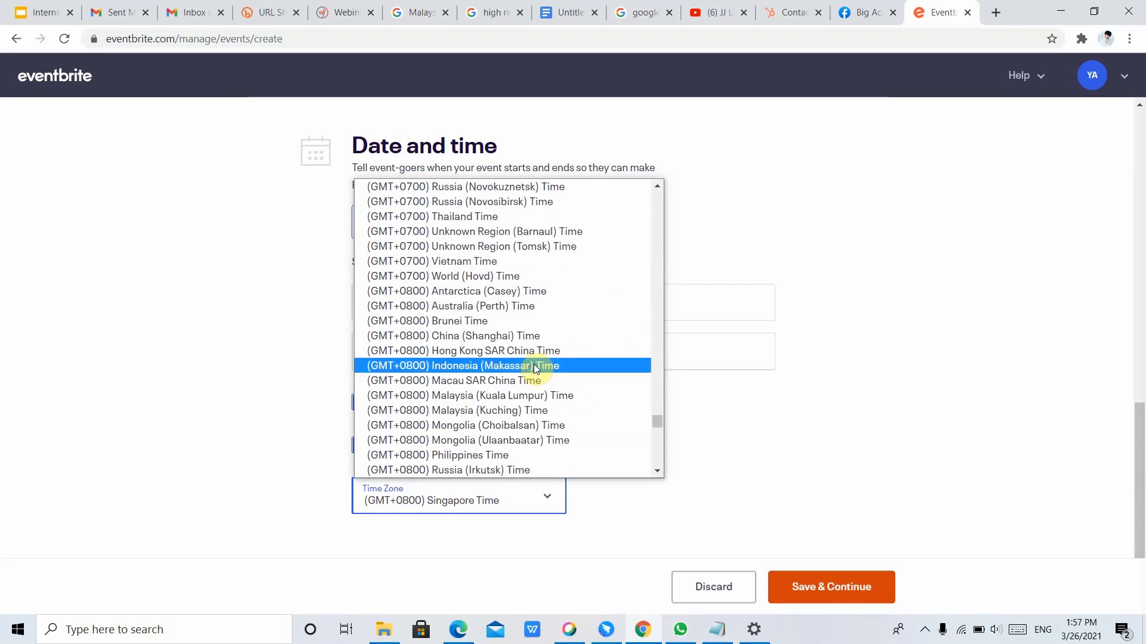
pyautogui.scroll(-3, 537, 369)
pyautogui.scroll(-3, 538, 370)
pyautogui.scroll(-3, 539, 371)
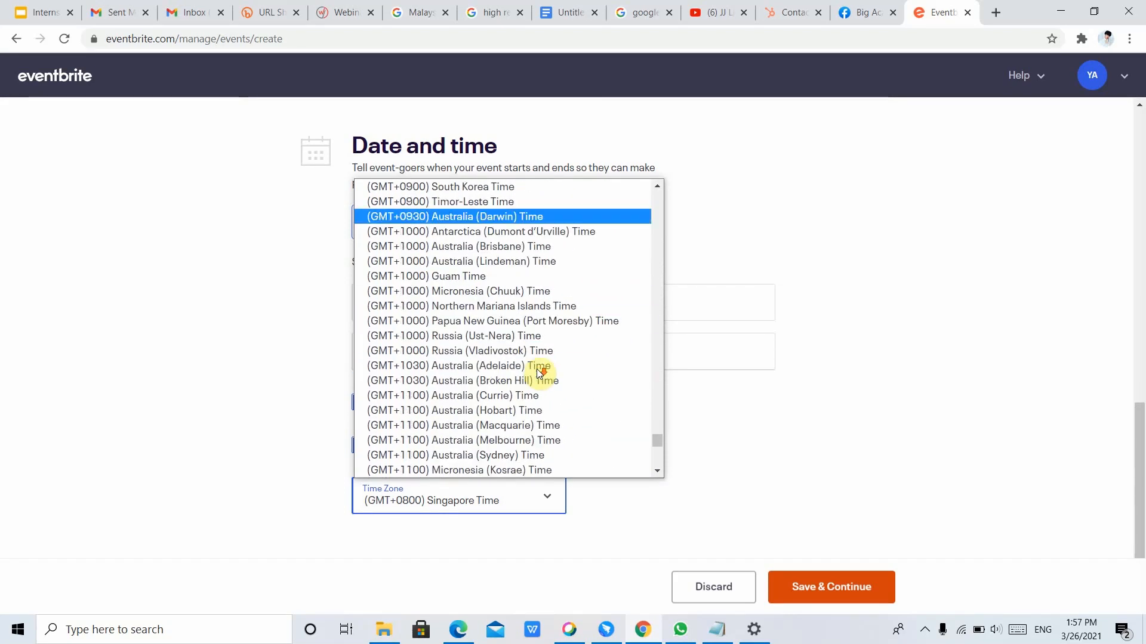
pyautogui.scroll(-6, 543, 376)
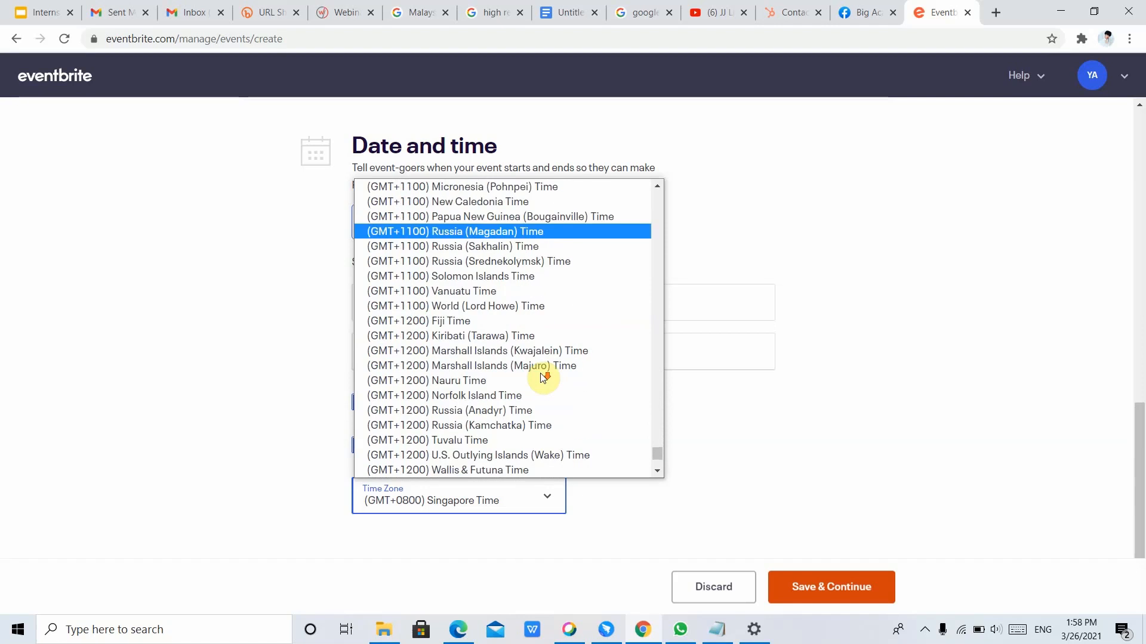
pyautogui.scroll(-3, 544, 376)
pyautogui.click(791, 412)
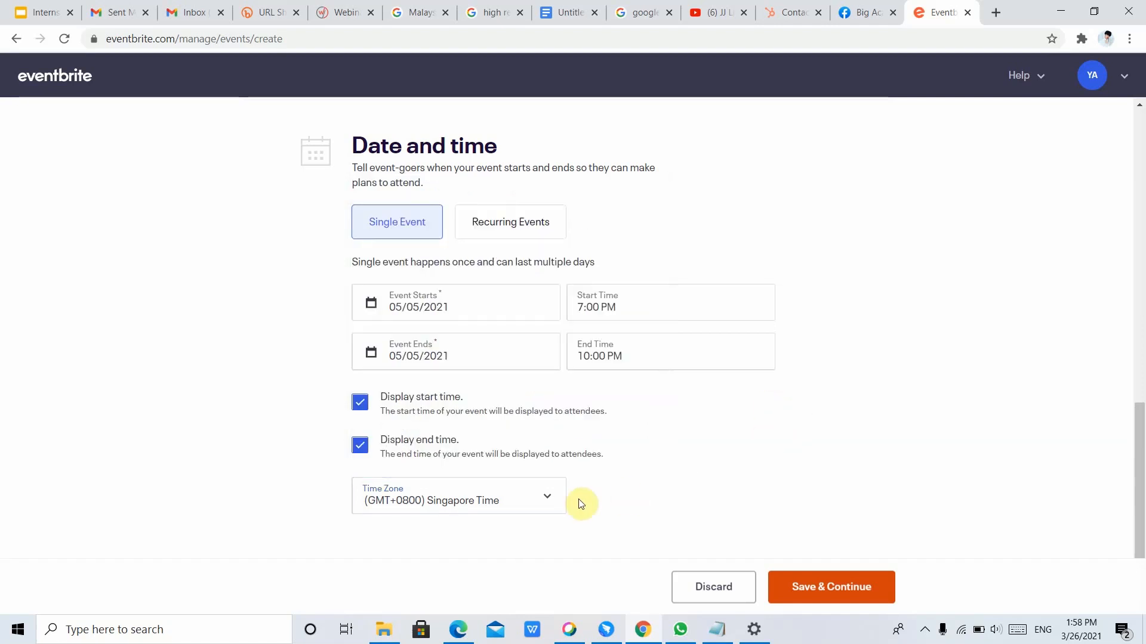
# Set the event's time zone to (GMT+0800) Malaysia (Kuala Lumpur) Time.
pyautogui.click(546, 499)
pyautogui.scroll(-12, 614, 471)
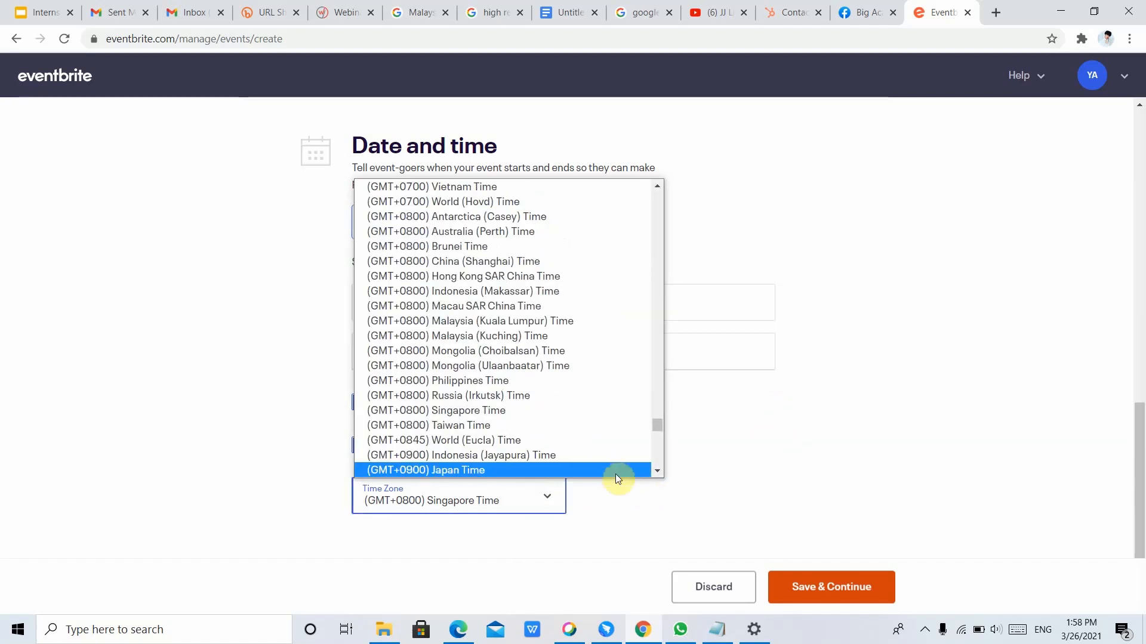
pyautogui.scroll(-4, 627, 452)
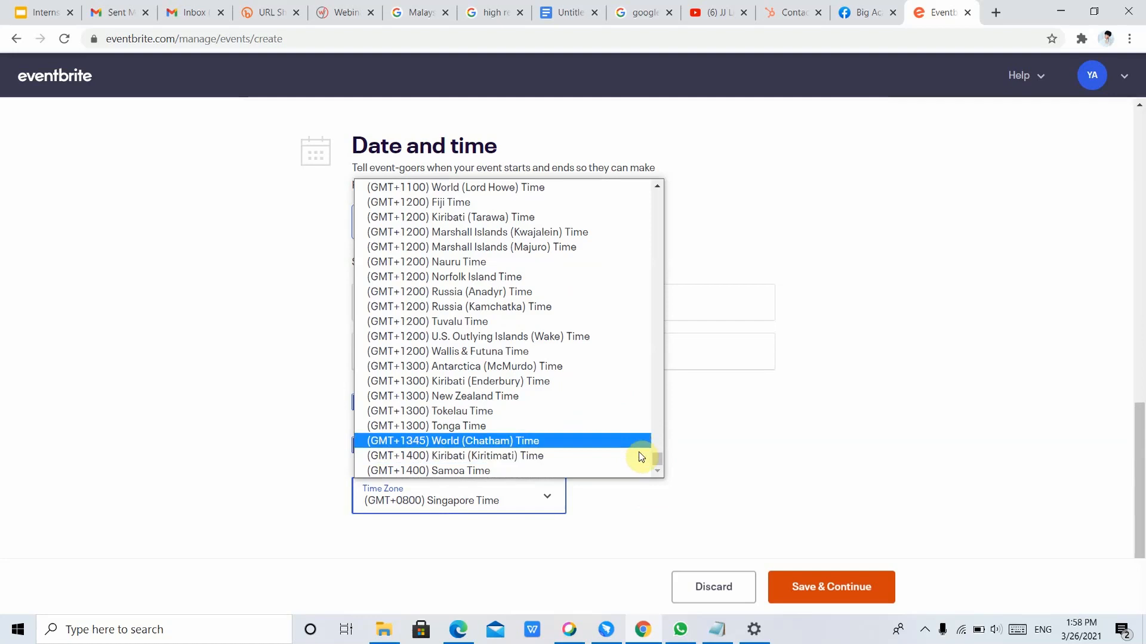
pyautogui.click(726, 463)
pyautogui.click(565, 494)
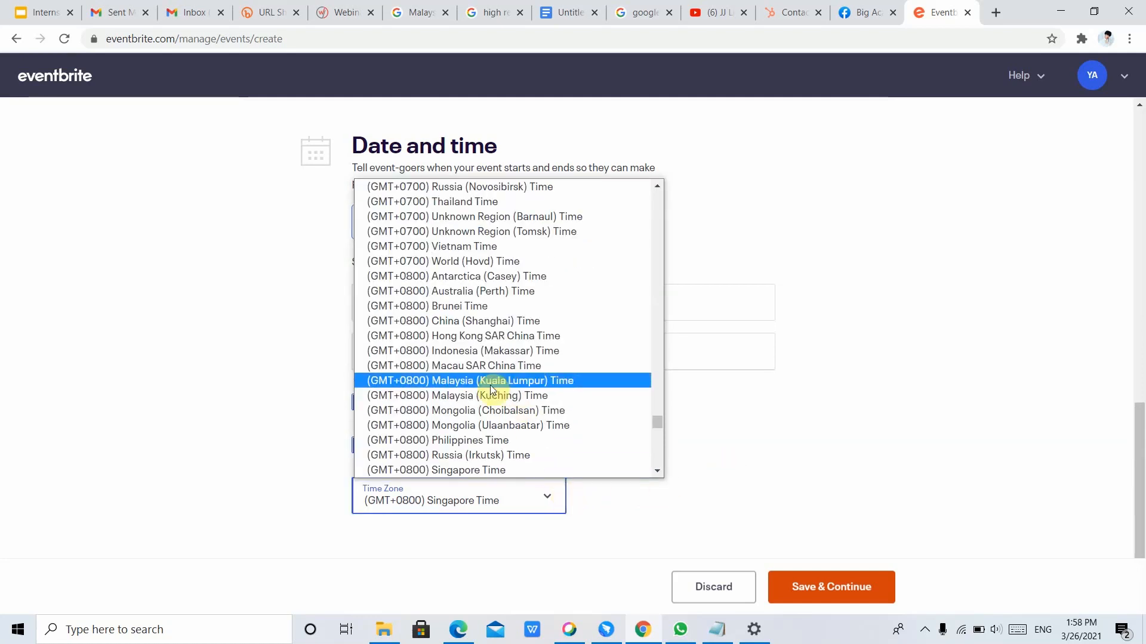
pyautogui.click(553, 384)
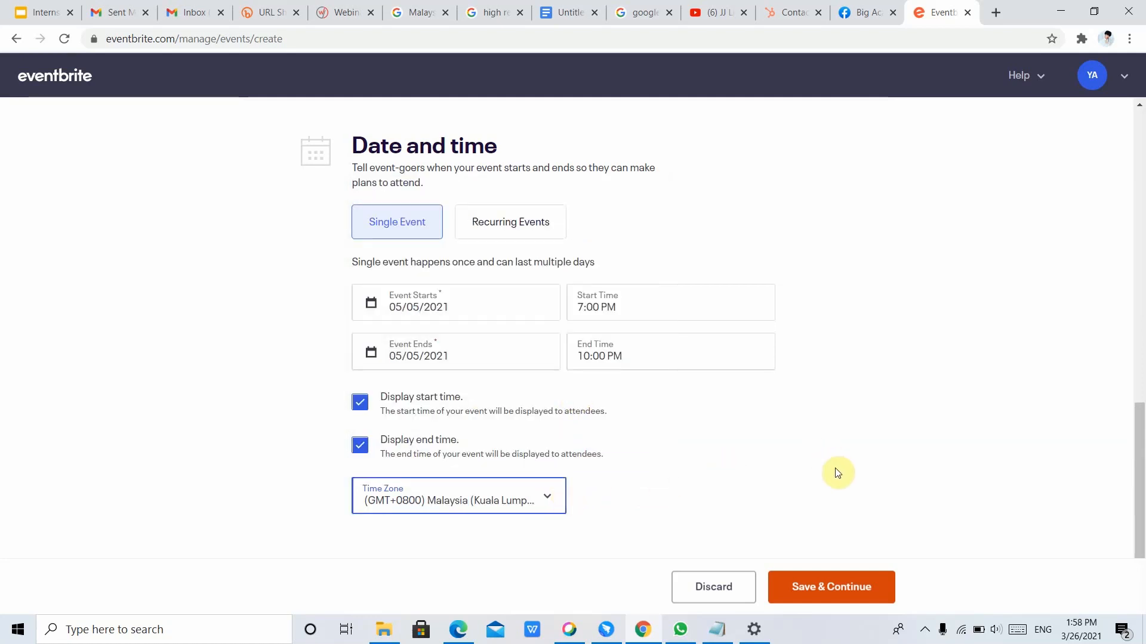
# Save the event's basic info and continue to its details page.
pyautogui.scroll(2, 691, 501)
pyautogui.scroll(-2, 691, 501)
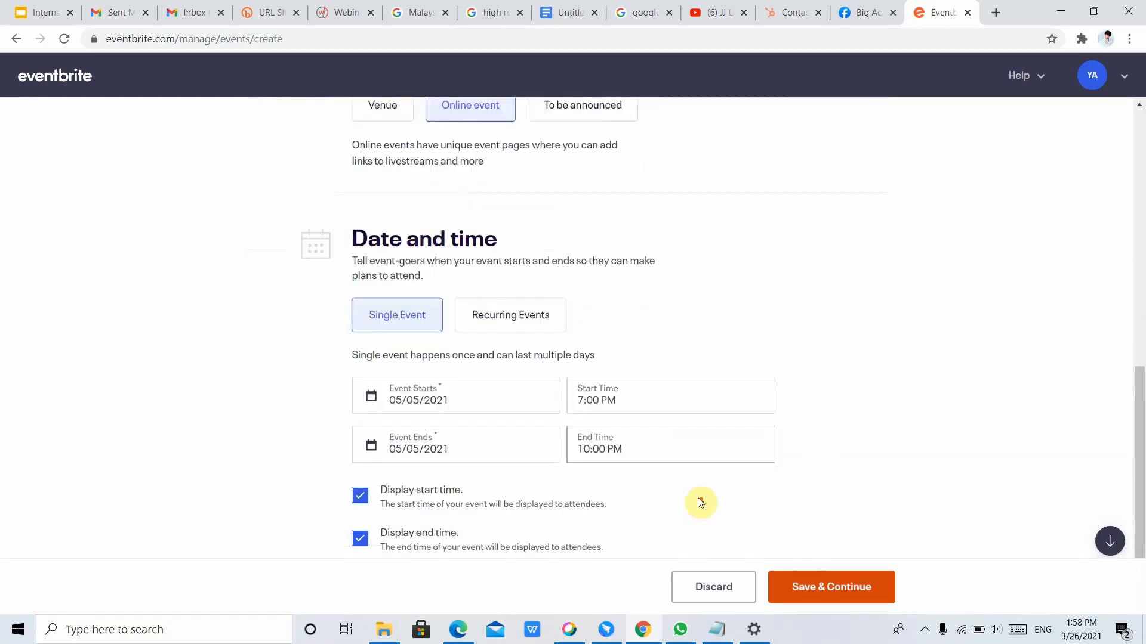
pyautogui.click(818, 591)
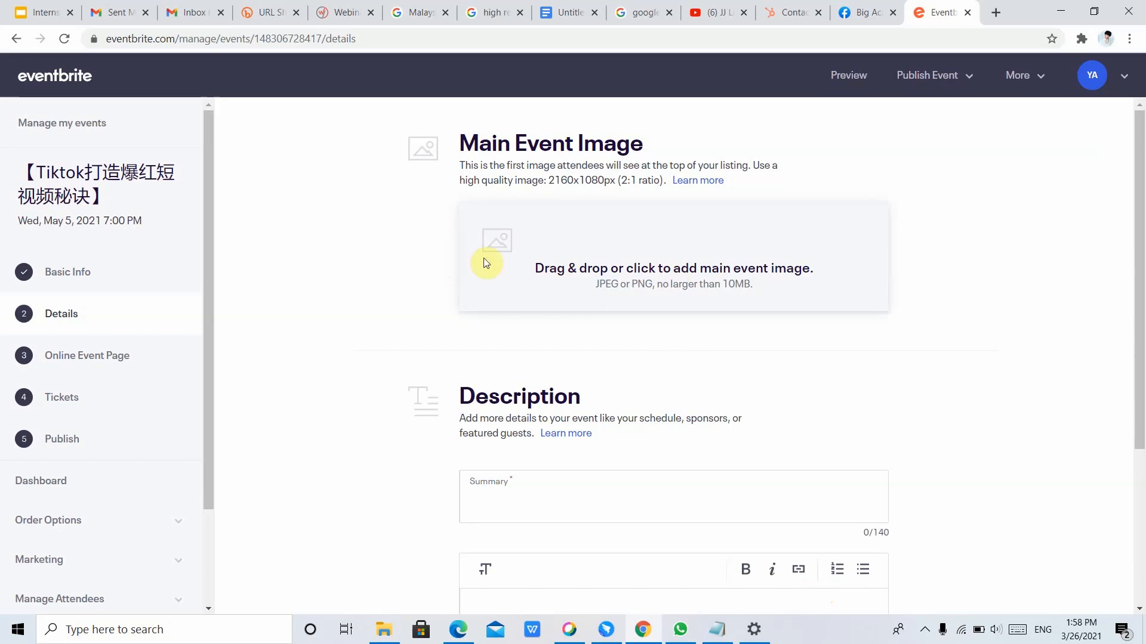
# Upload the red Big Academy Tiktok seminar poster as the main event image, cropped to its upper part, and save it.
pyautogui.click(700, 306)
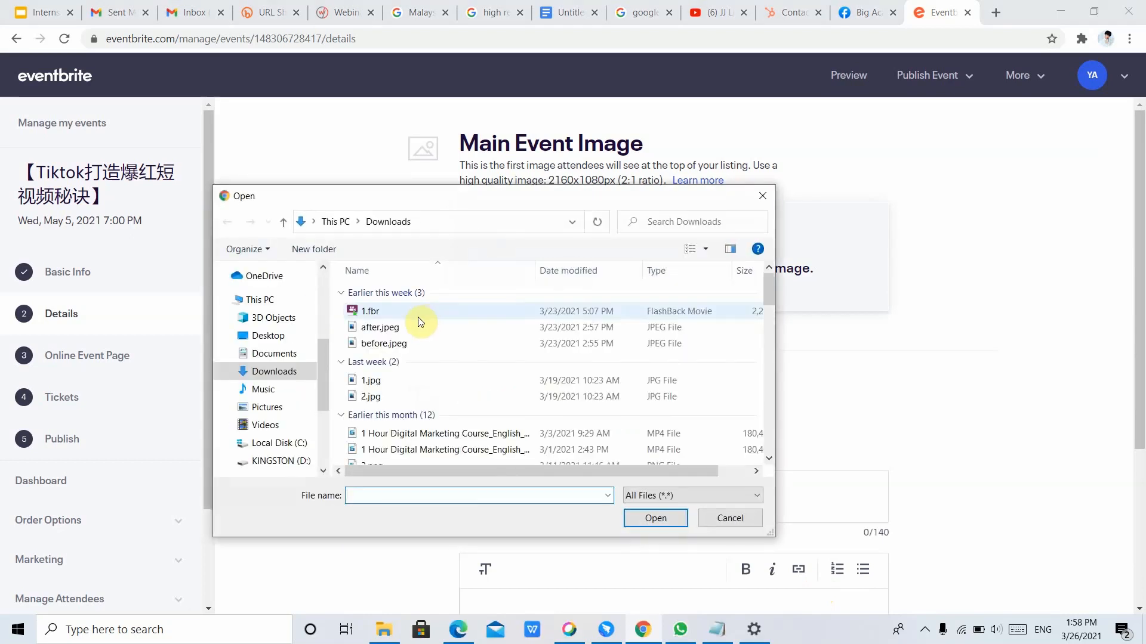
pyautogui.click(384, 313)
pyautogui.click(656, 518)
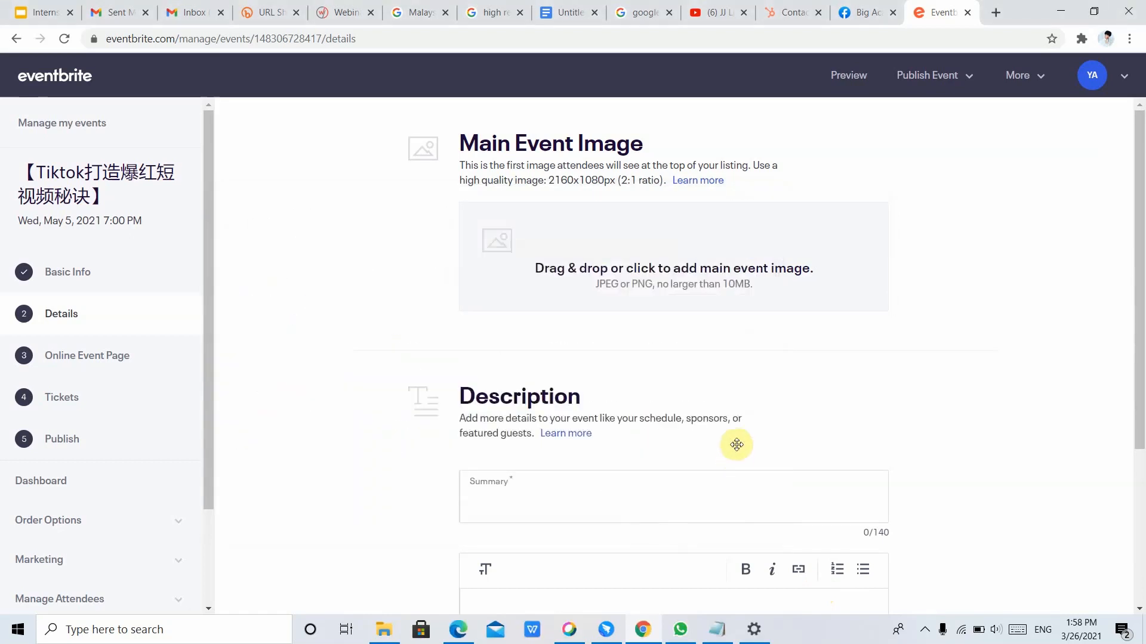
pyautogui.moveTo(580, 315); pyautogui.dragTo(596, 250)
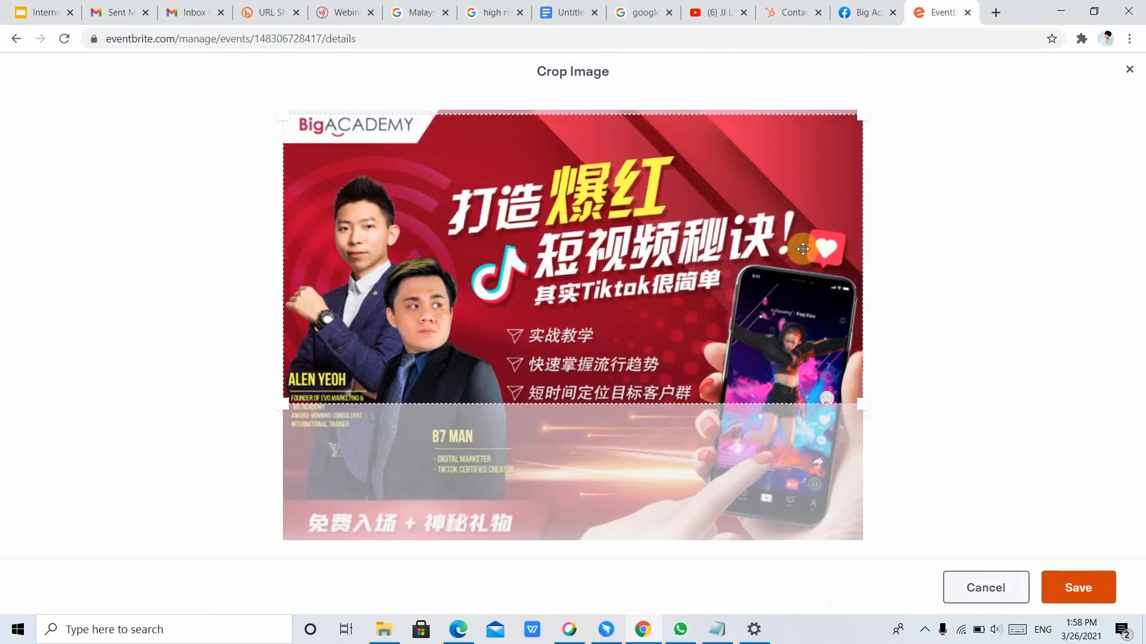
pyautogui.click(1083, 588)
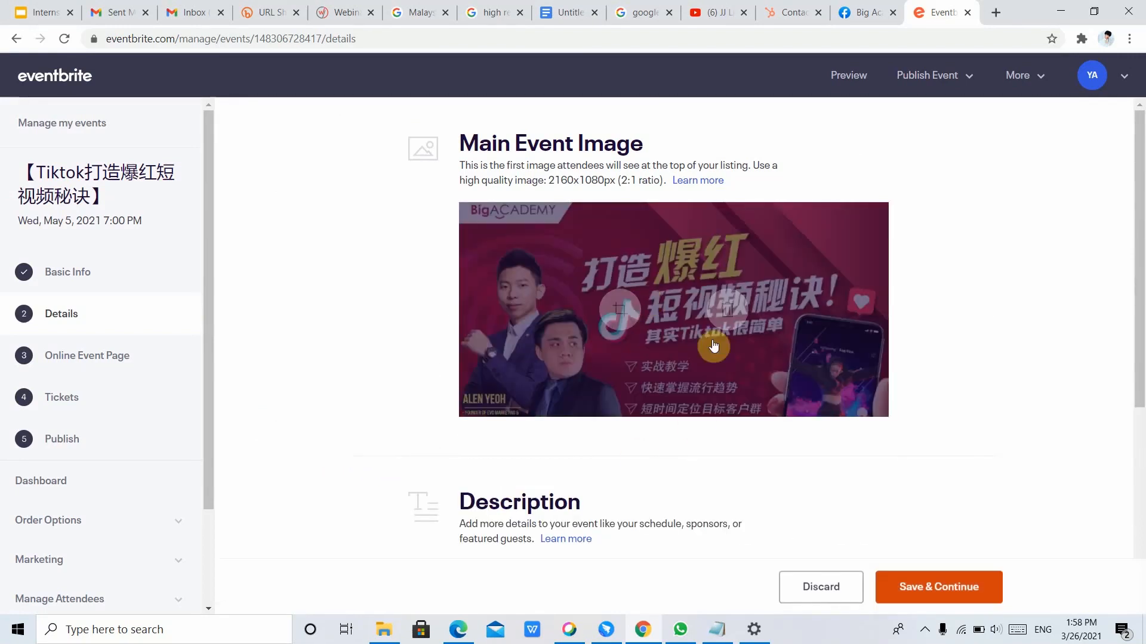
# Switch to the Big Academy Facebook page and copy the Tiktok post's text from below its title through the webinar registration link.
pyautogui.scroll(-1, 530, 480)
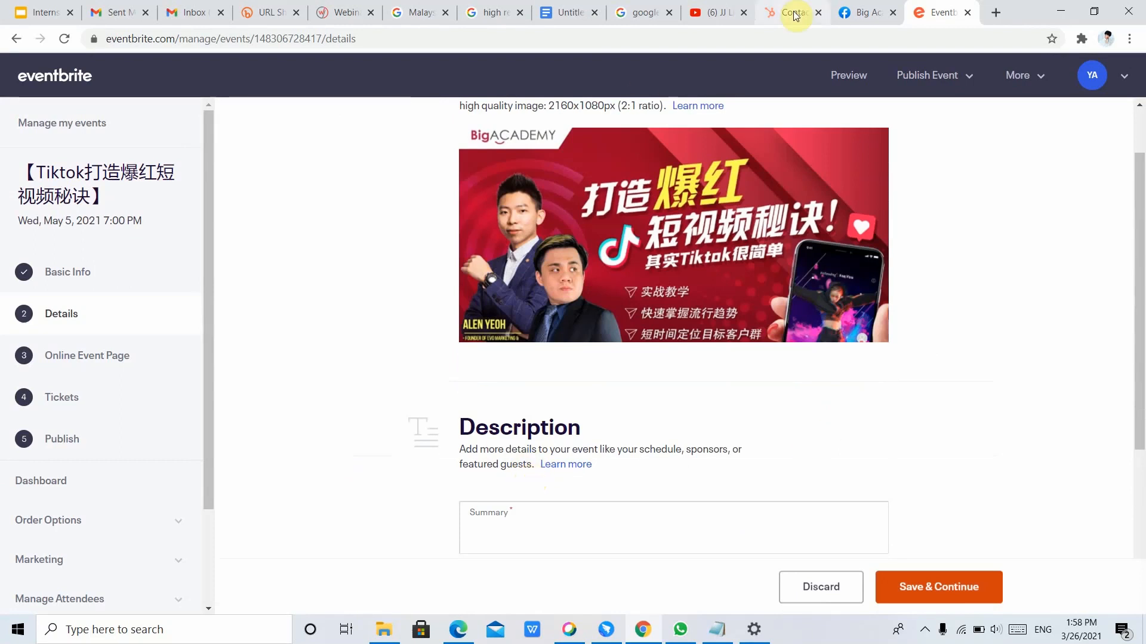
pyautogui.click(859, 13)
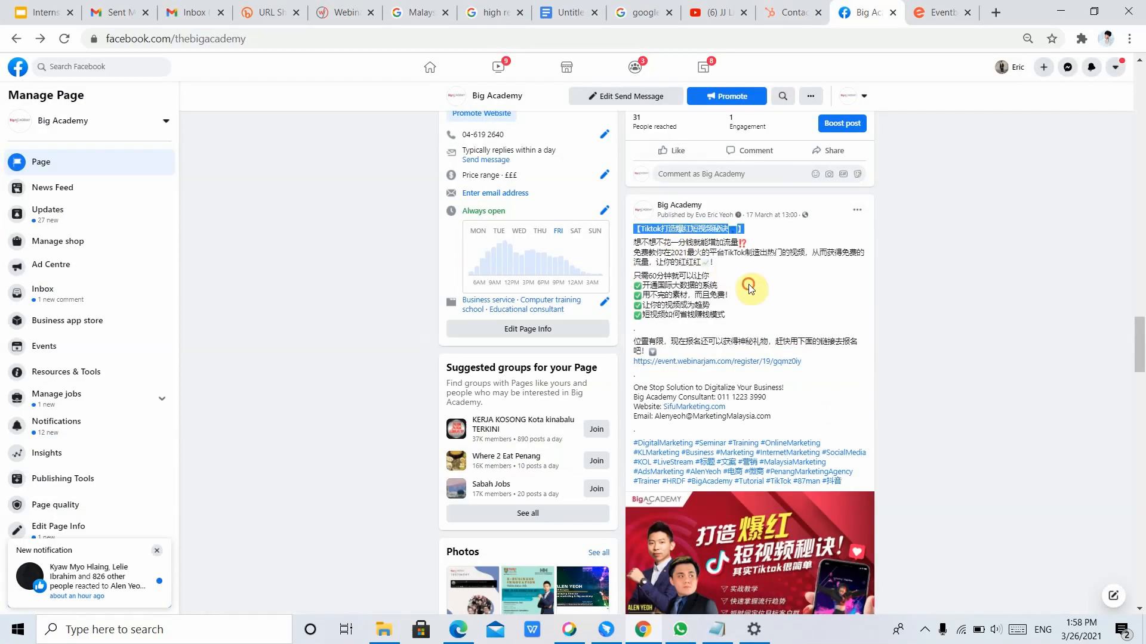
pyautogui.click(633, 239)
pyautogui.moveTo(646, 245); pyautogui.dragTo(801, 361)
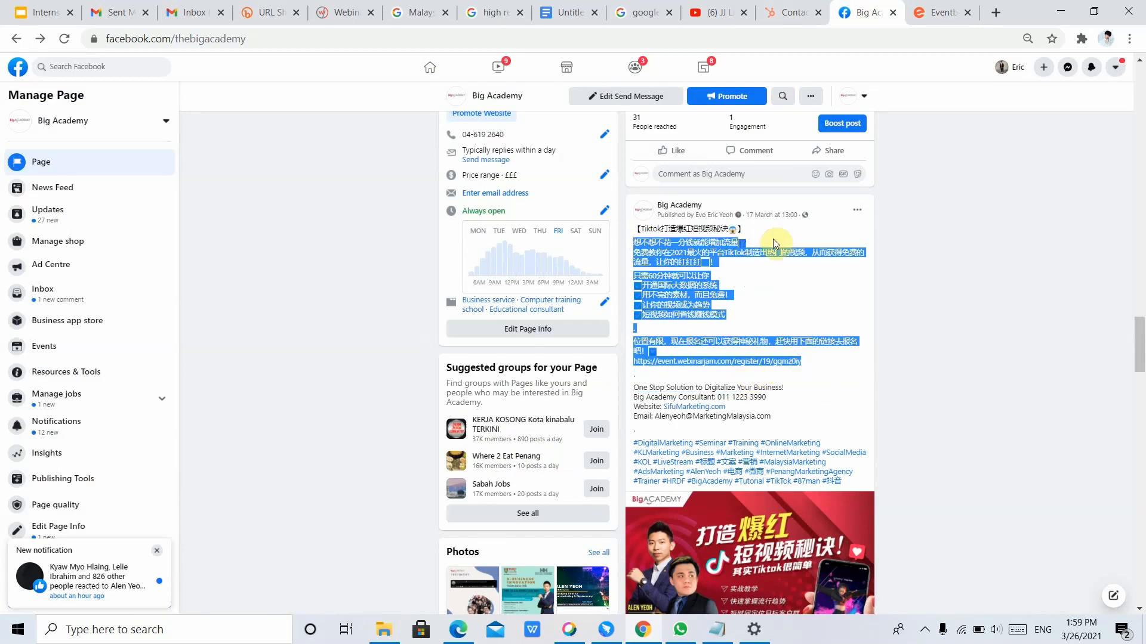
# Switch back to Eventbrite, paste the copied post text as the event summary, and save the details.
pyautogui.click(924, 14)
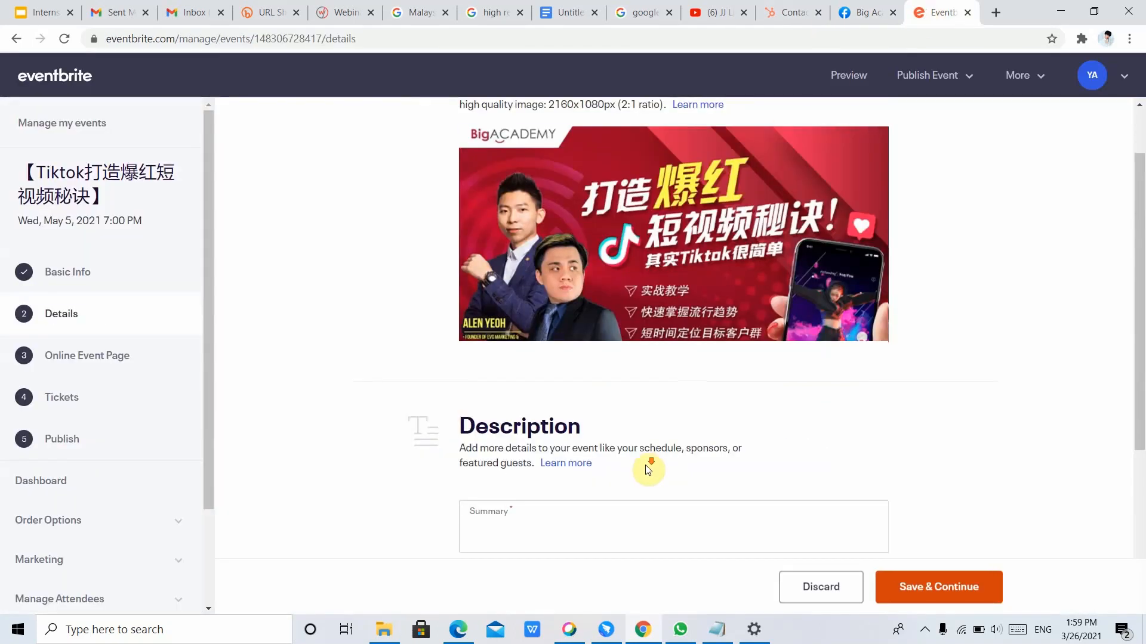
pyautogui.scroll(-3, 647, 466)
pyautogui.click(566, 360)
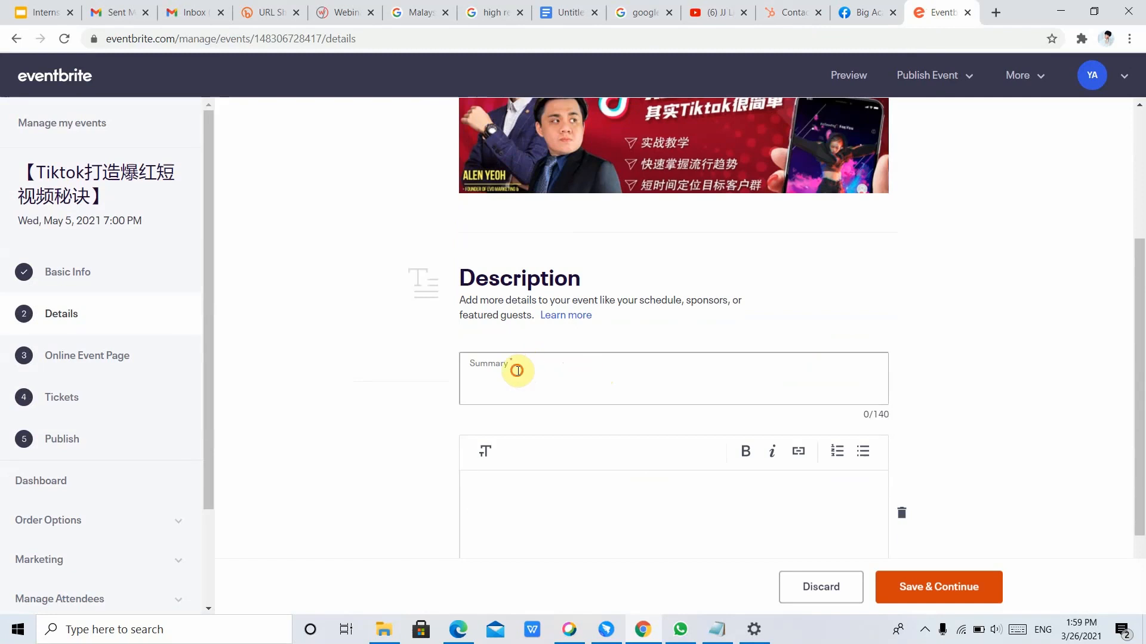
pyautogui.hotkey('ctrl', 'v')
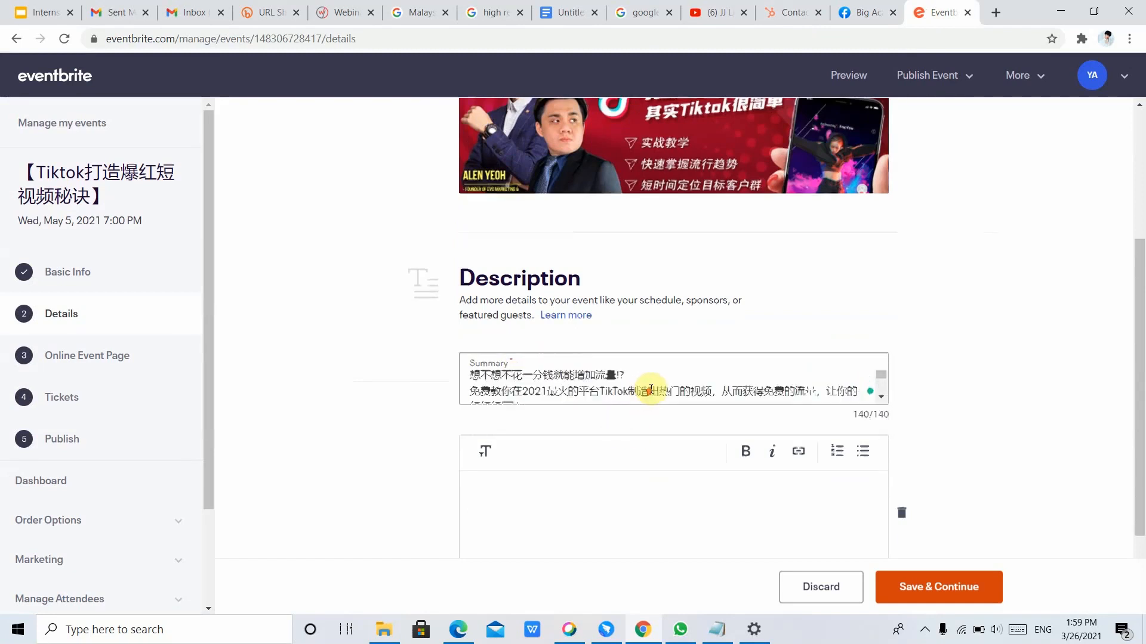
pyautogui.scroll(2, 652, 389)
pyautogui.scroll(-4, 776, 410)
pyautogui.scroll(3, 942, 388)
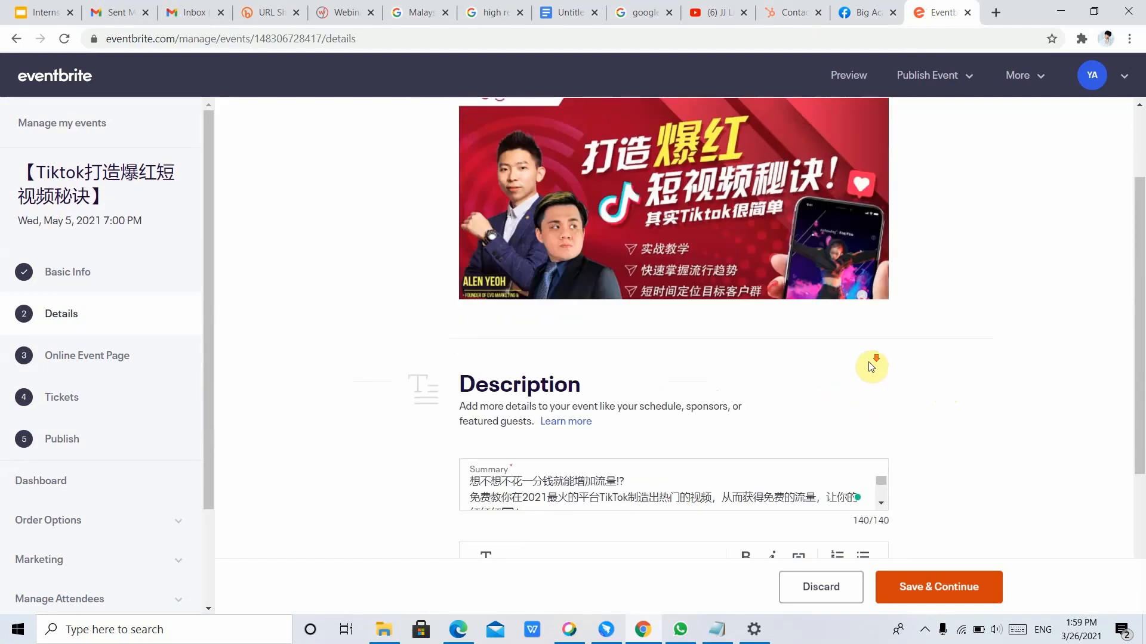
pyautogui.scroll(-3, 853, 406)
pyautogui.click(937, 588)
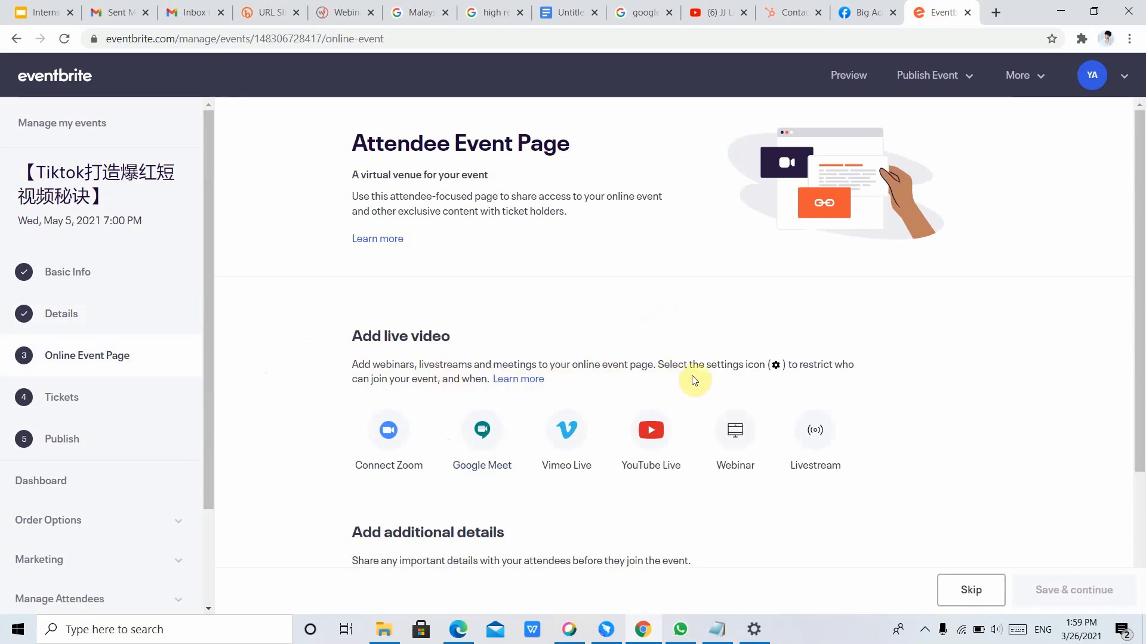
# Look over the attendee event page's live video and additional detail options, and skip that page.
pyautogui.scroll(-3, 621, 370)
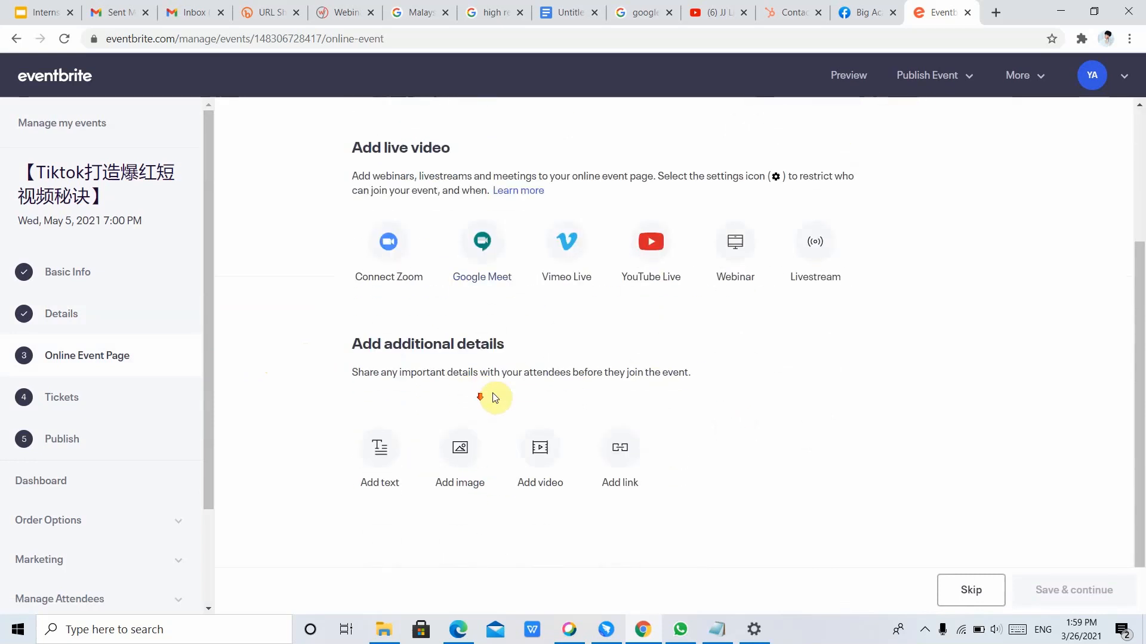
pyautogui.scroll(3, 537, 435)
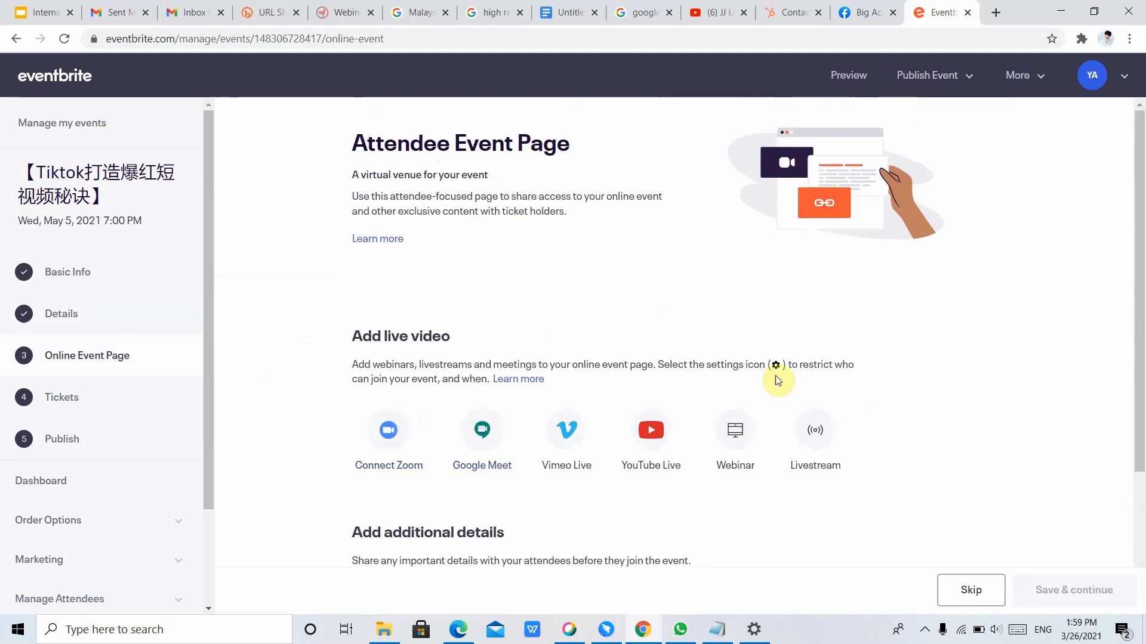
pyautogui.scroll(-3, 946, 435)
pyautogui.click(966, 587)
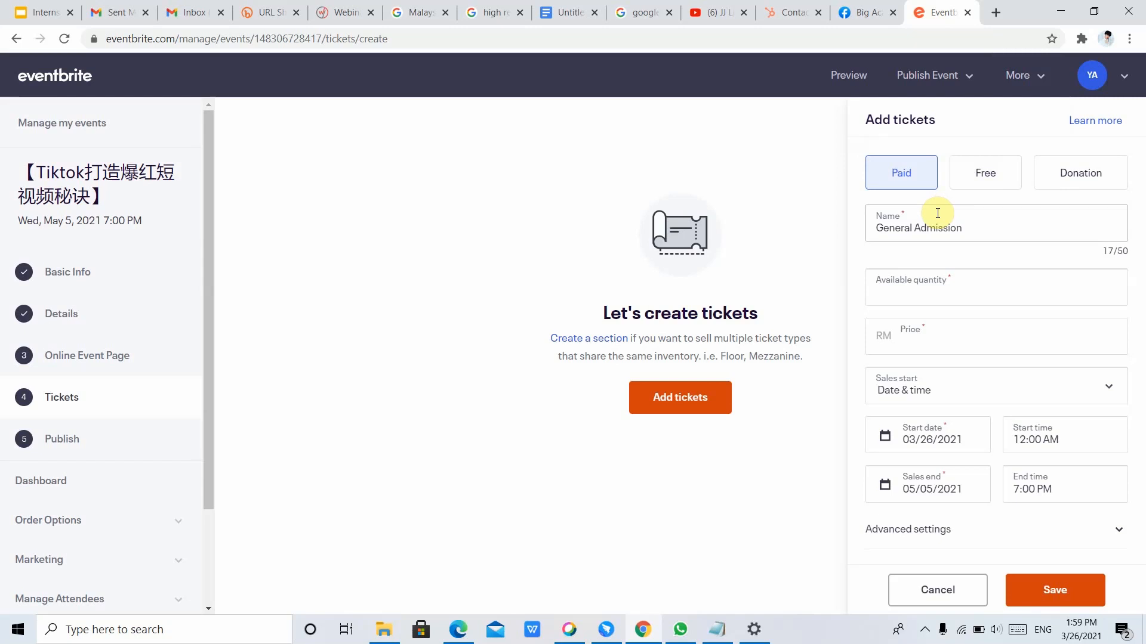
# Make the new ticket free and name it Tik Tok Online Course.
pyautogui.click(976, 191)
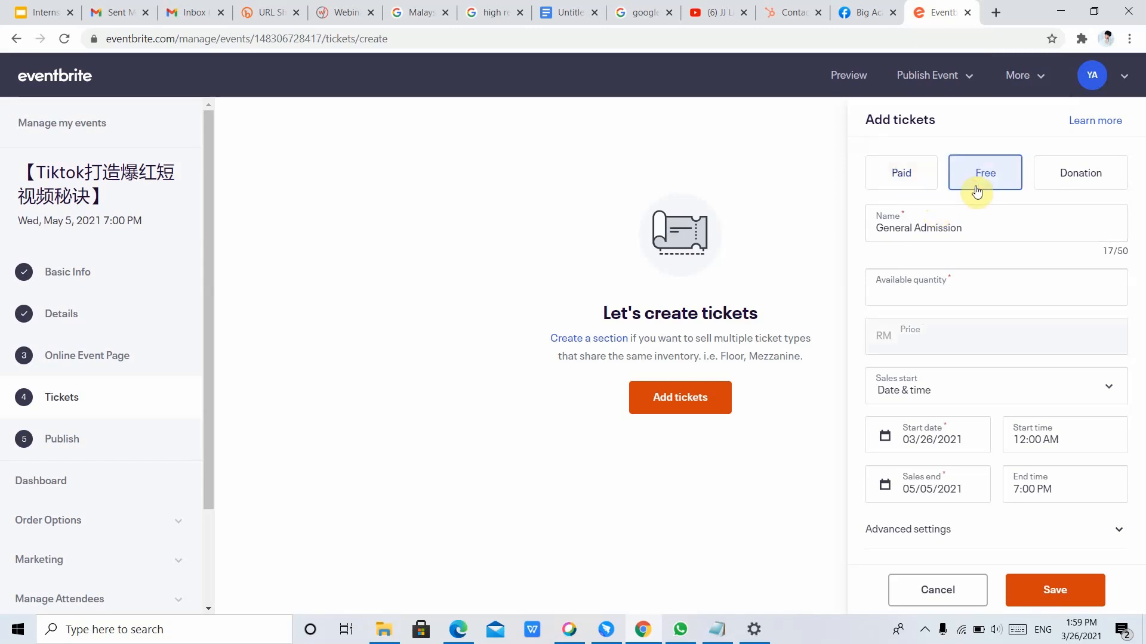
pyautogui.moveTo(976, 226); pyautogui.dragTo(815, 242)
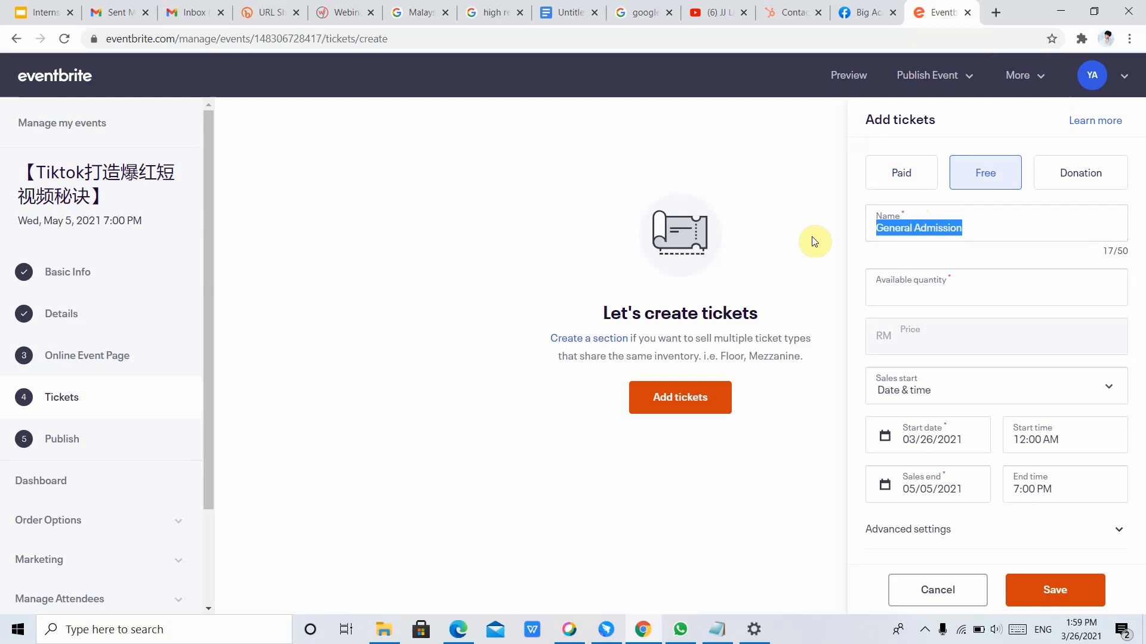
pyautogui.press('BackSpace')
pyautogui.write('Tik T')
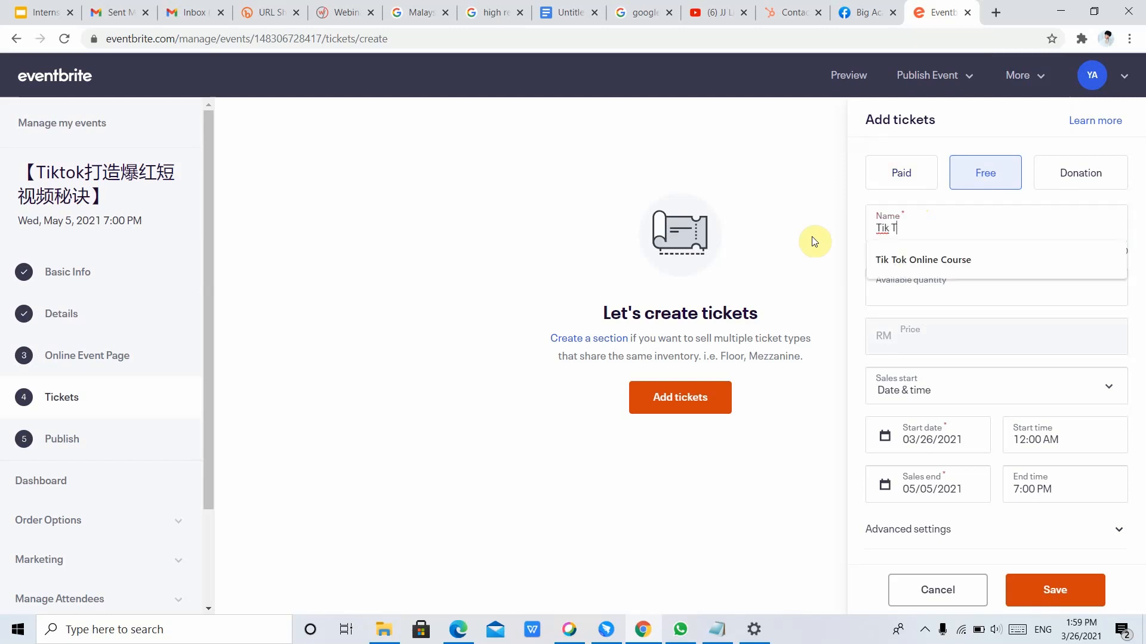
pyautogui.write('ok')
pyautogui.click(918, 259)
# Set the ticket's available quantity to 100 and save the ticket.
pyautogui.click(925, 288)
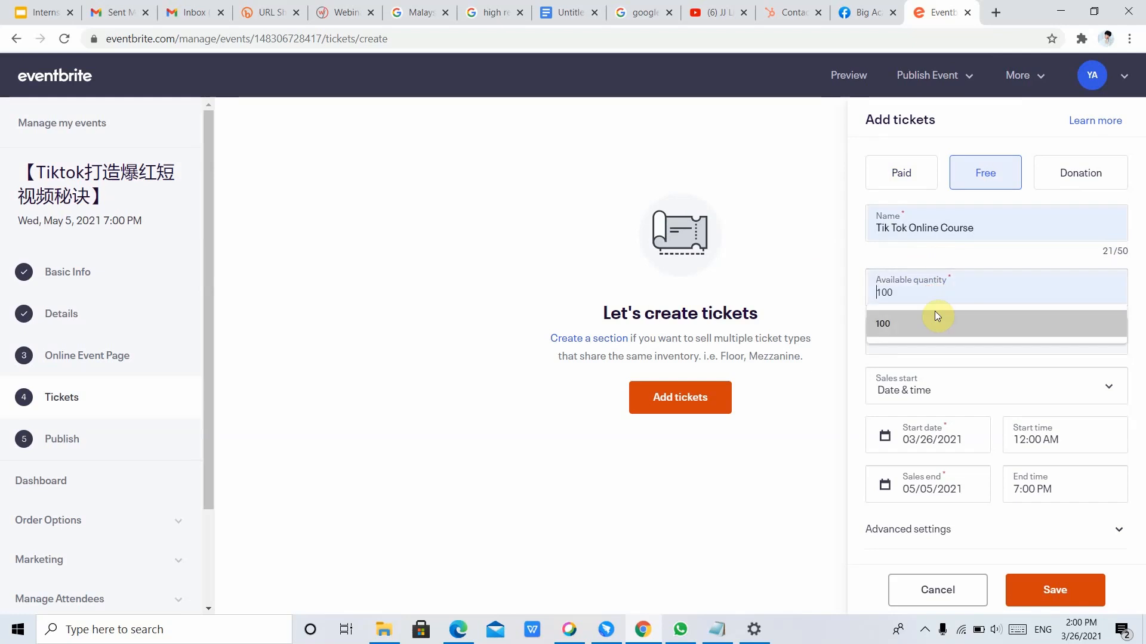
pyautogui.click(924, 262)
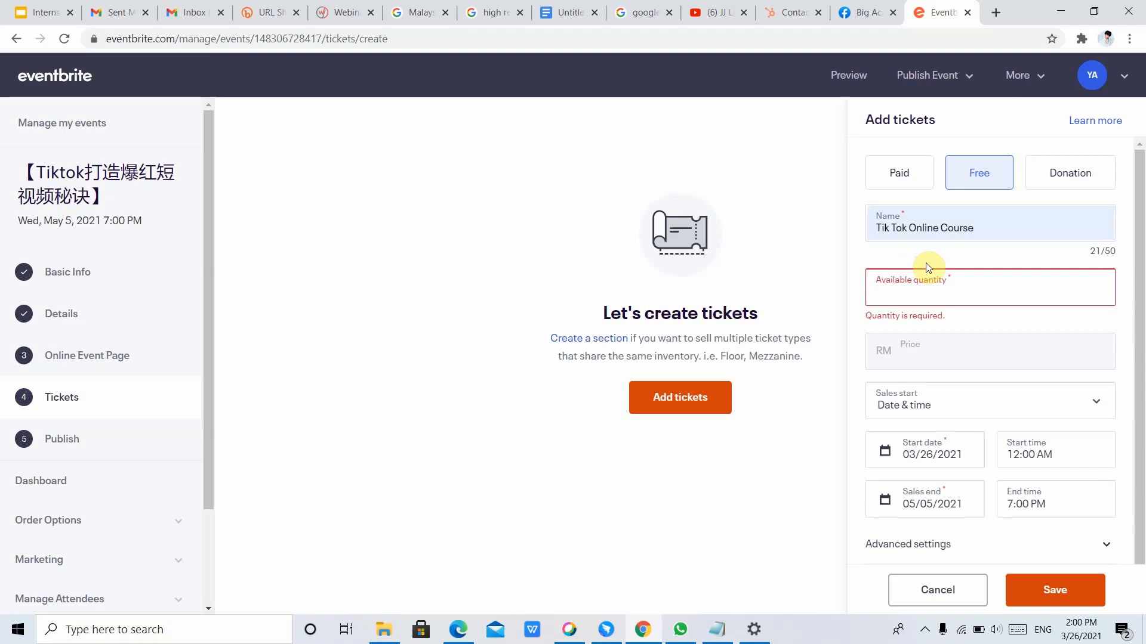
pyautogui.click(925, 291)
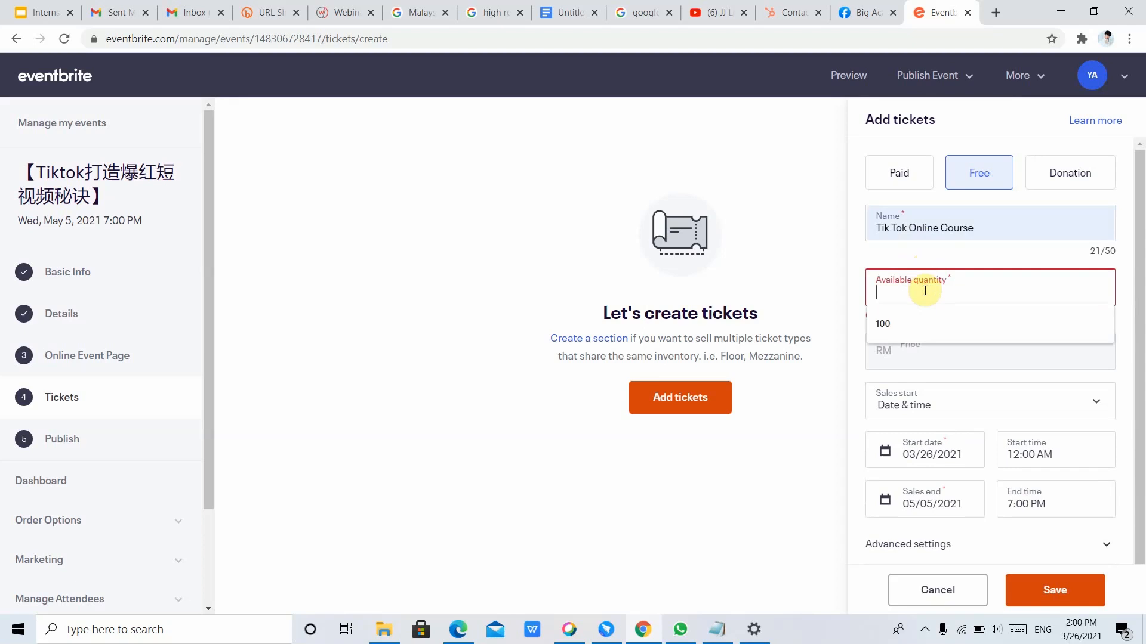
pyautogui.click(901, 324)
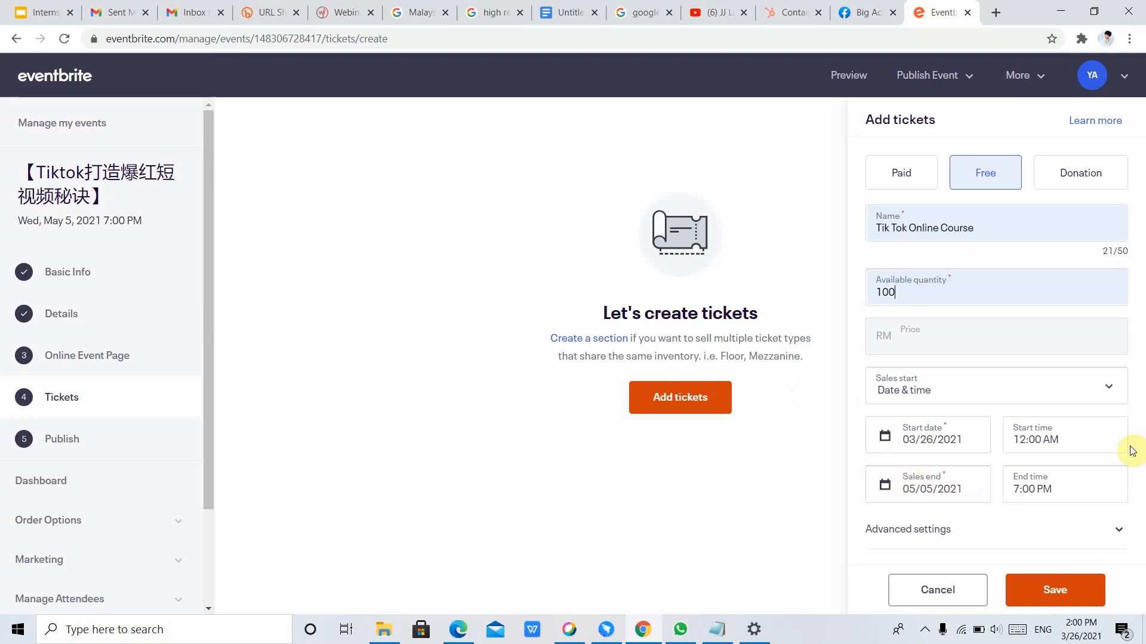
pyautogui.click(1035, 591)
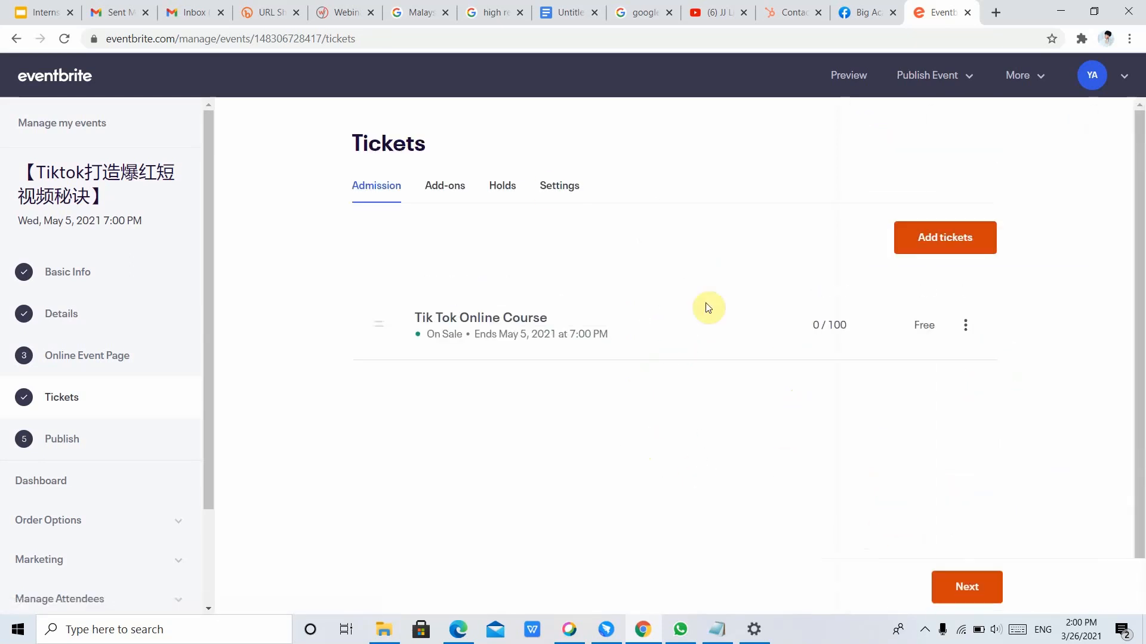
# Check the actions available for the Tik Tok Online Course ticket and continue to the publish page.
pyautogui.click(965, 326)
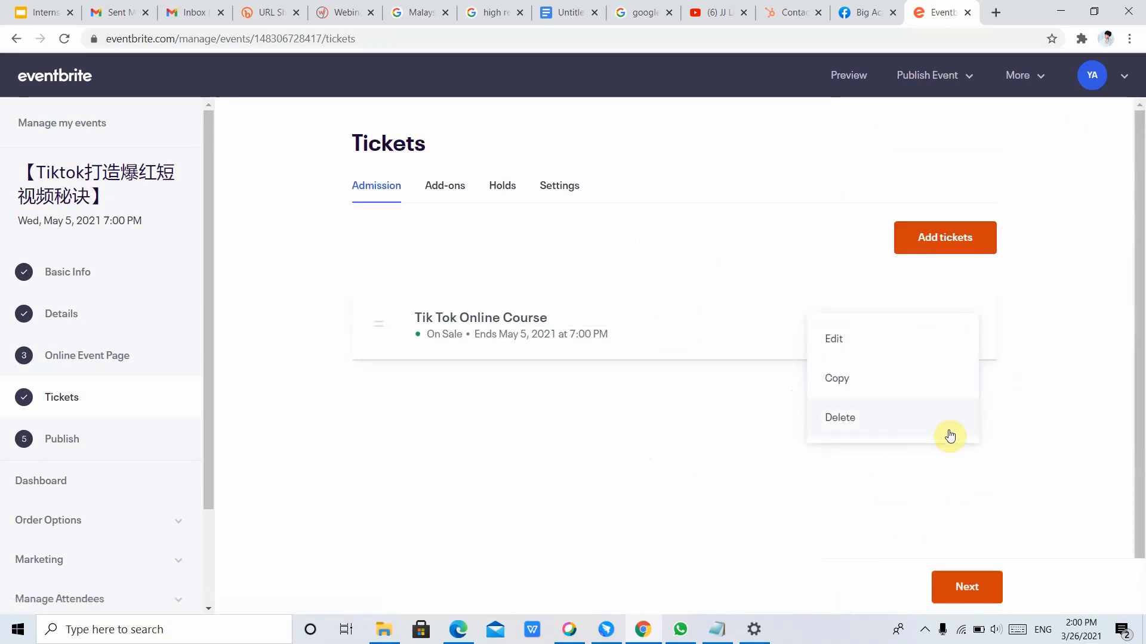
pyautogui.click(856, 389)
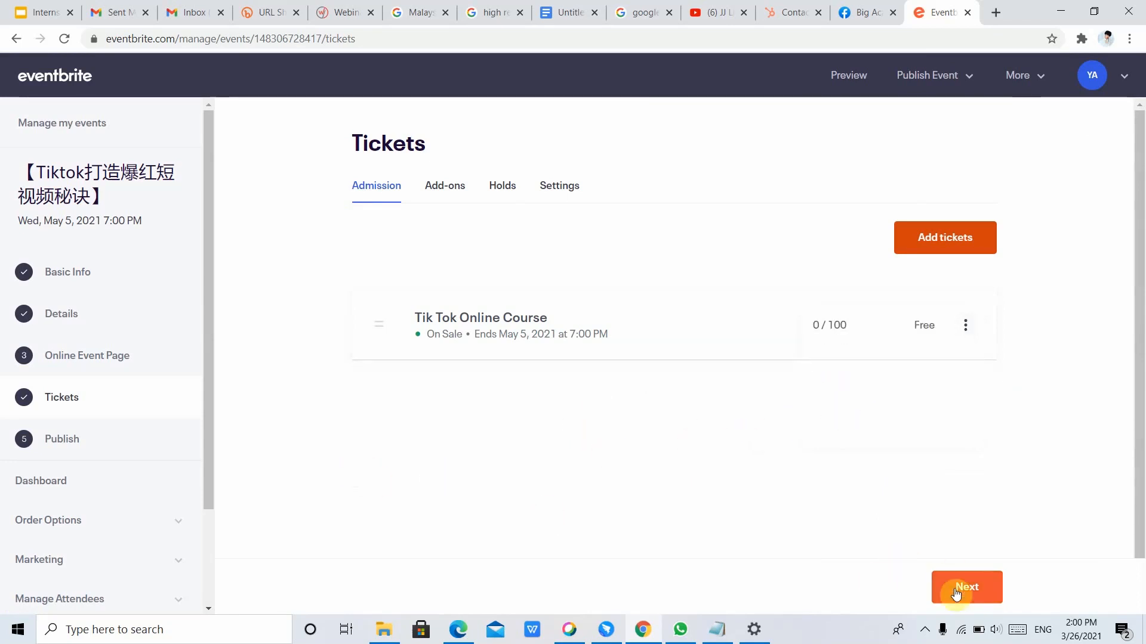
pyautogui.click(984, 592)
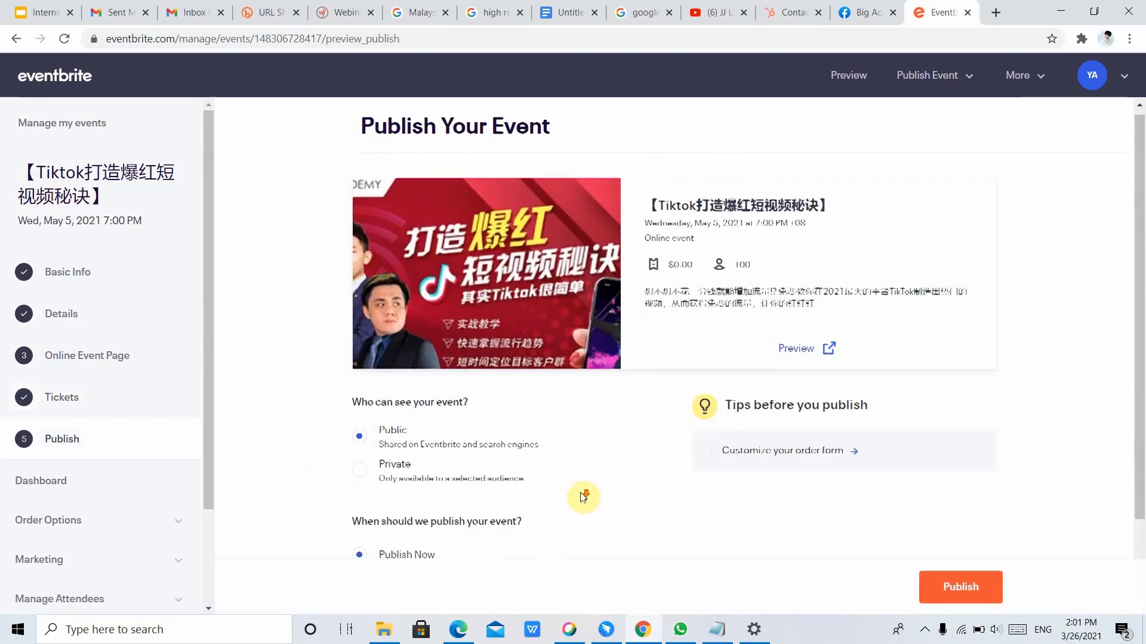
# Preview the event and review its image, description, date, tags and organizer information.
pyautogui.scroll(-1, 597, 487)
pyautogui.scroll(1, 686, 418)
pyautogui.click(791, 353)
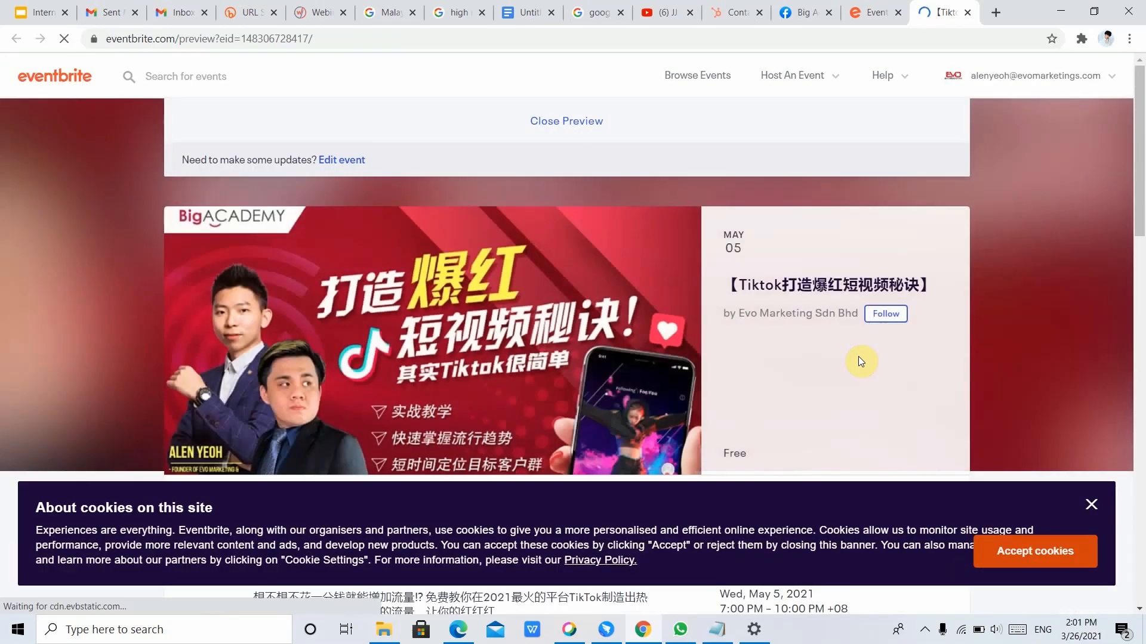
pyautogui.scroll(-3, 799, 346)
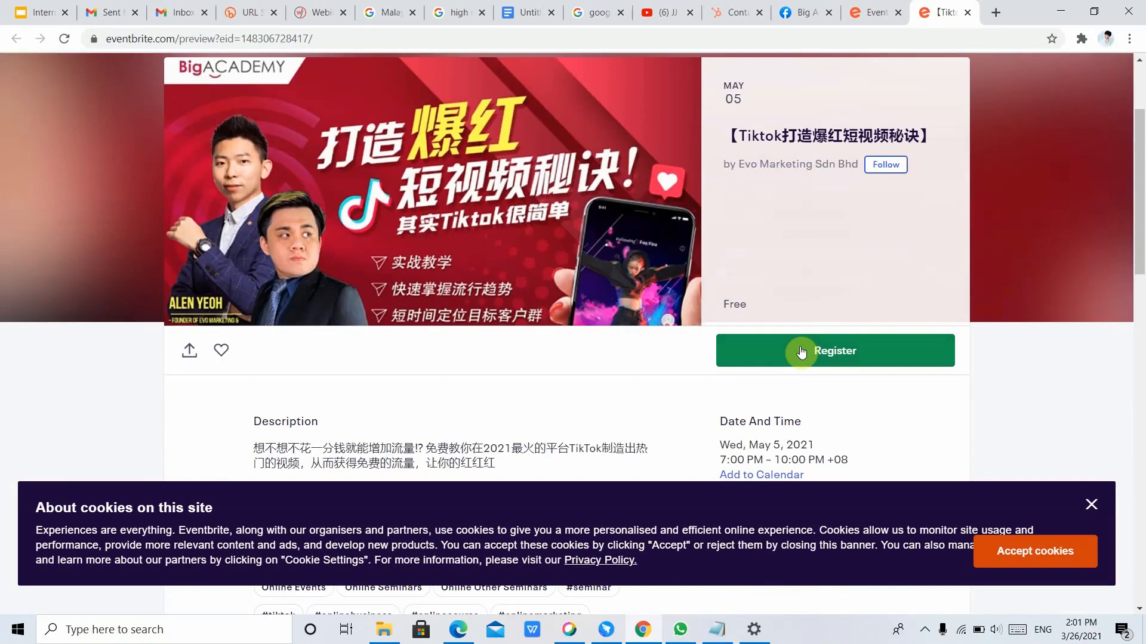
pyautogui.scroll(-2, 801, 350)
pyautogui.scroll(3, 801, 350)
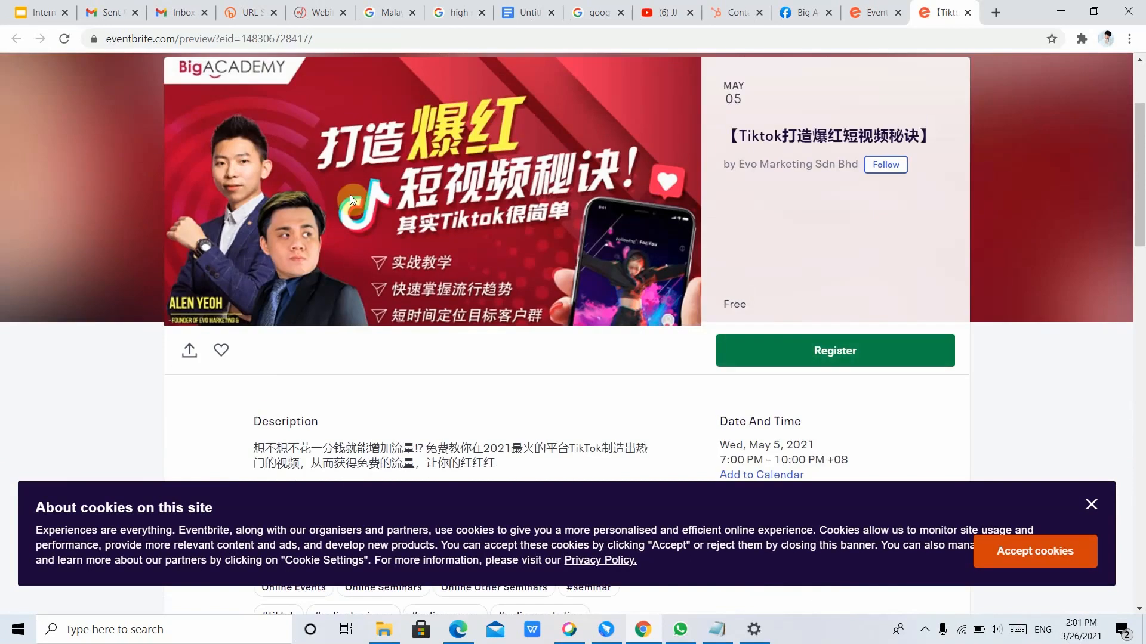
pyautogui.scroll(-12, 545, 248)
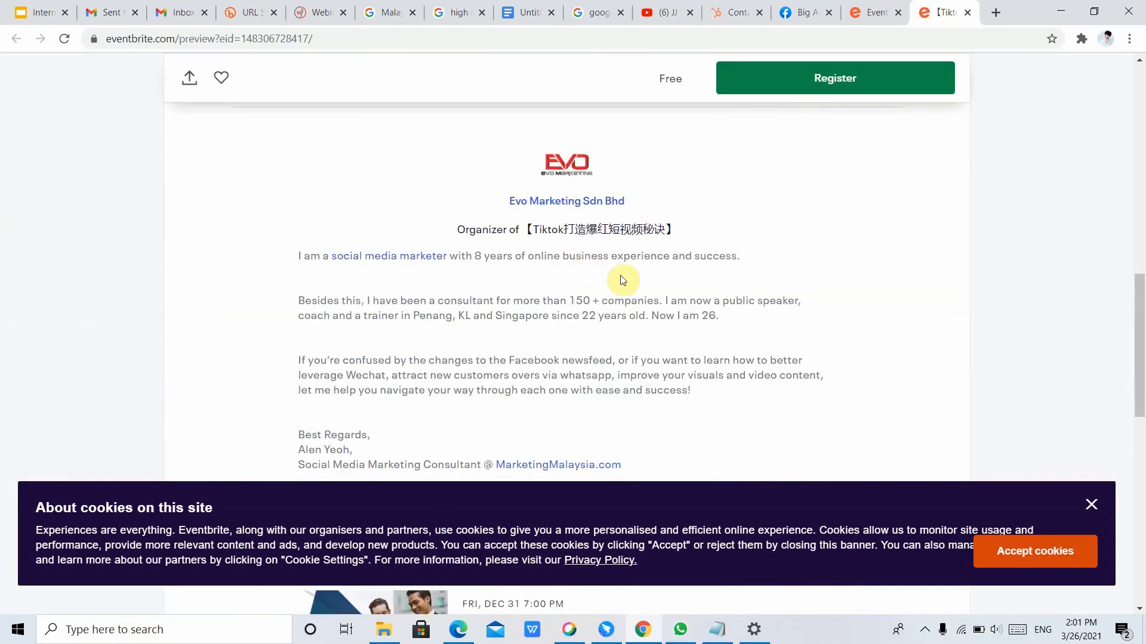
pyautogui.scroll(5, 625, 280)
pyautogui.scroll(6, 625, 281)
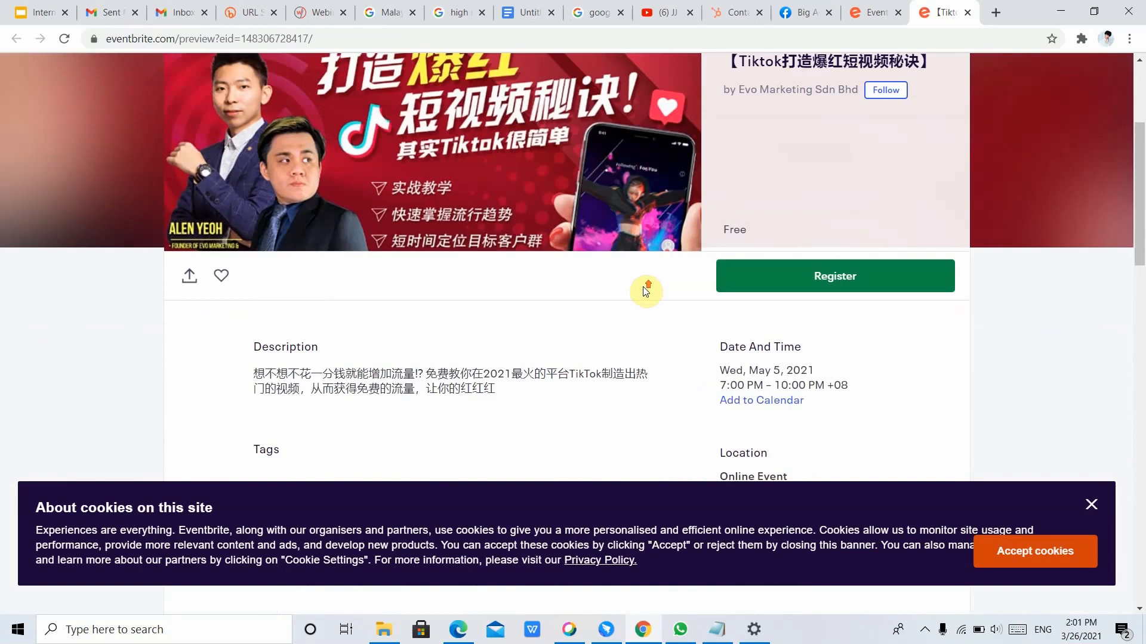
pyautogui.scroll(4, 646, 291)
pyautogui.scroll(-4, 646, 292)
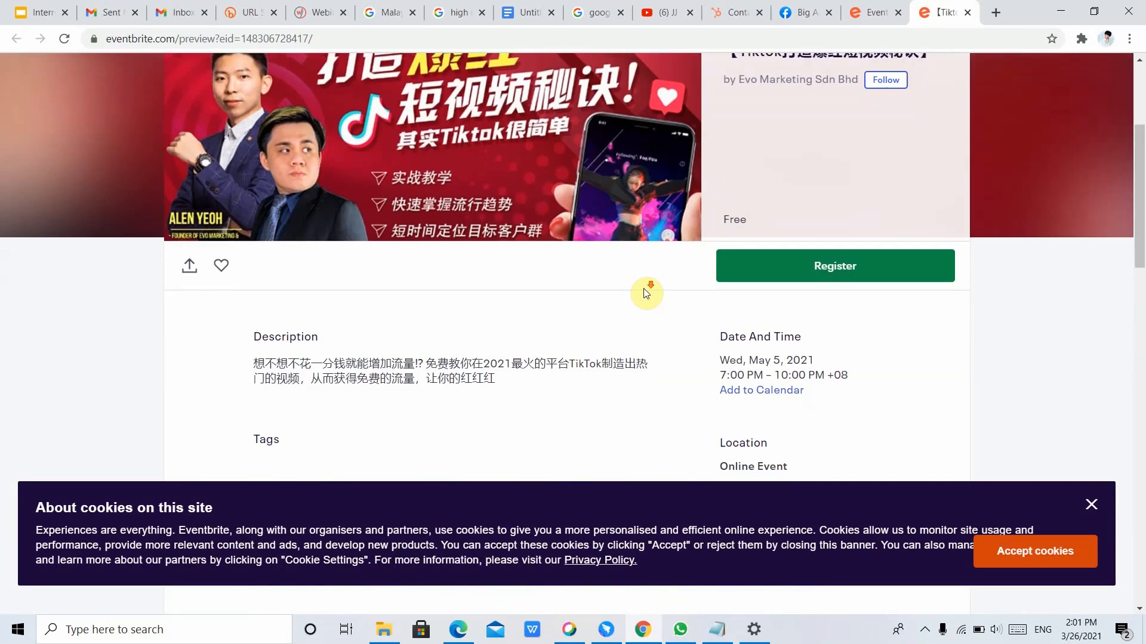
pyautogui.scroll(-5, 647, 292)
pyautogui.scroll(5, 647, 292)
# Open the registration form in the preview, check its language and ticket quantity choices, and close it.
pyautogui.click(817, 295)
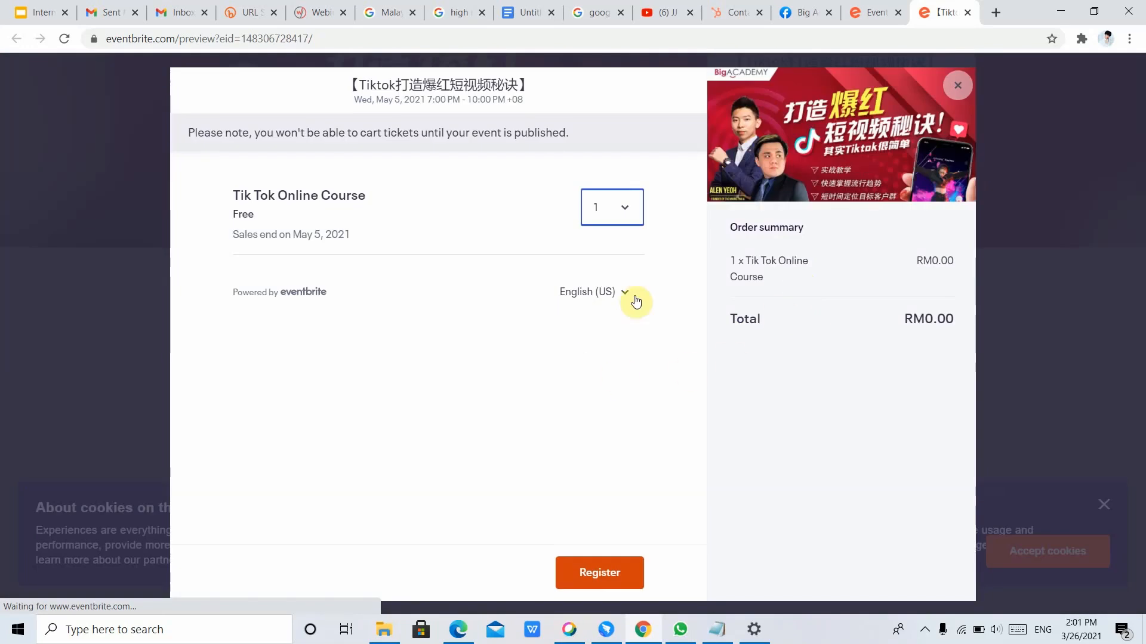
pyautogui.click(636, 300)
pyautogui.click(637, 299)
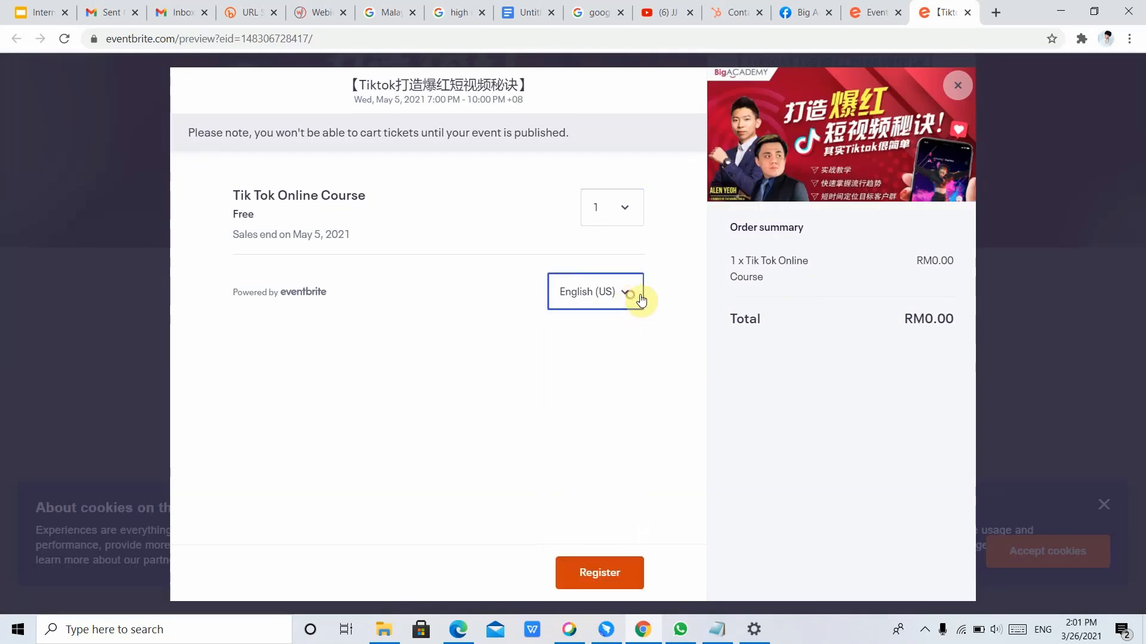
pyautogui.click(631, 218)
pyautogui.click(473, 197)
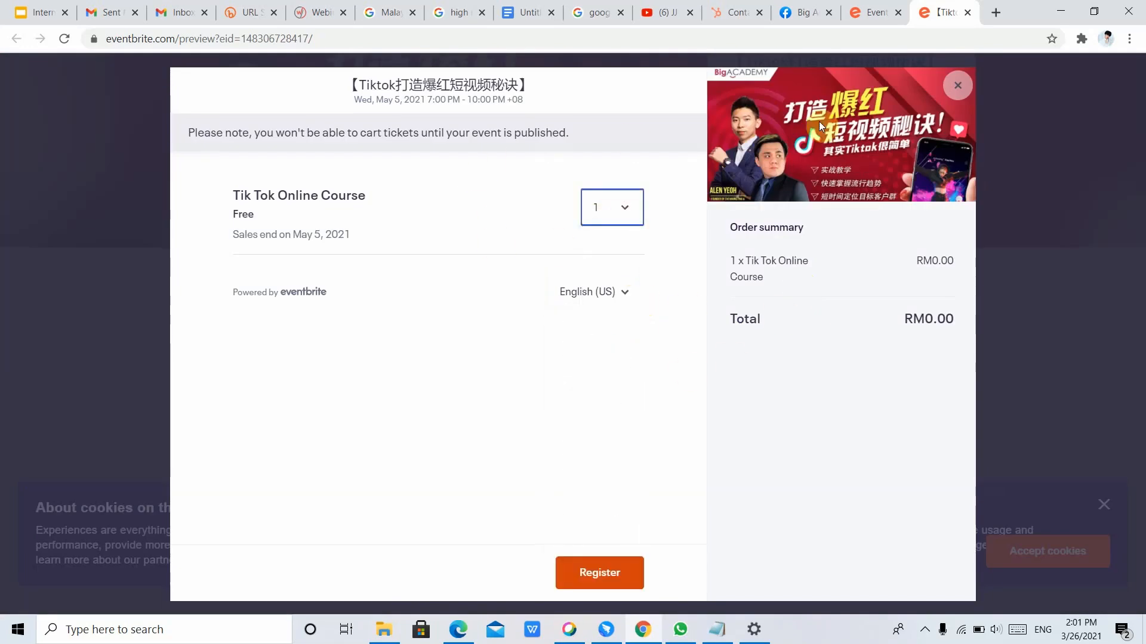
pyautogui.click(956, 88)
# Return to the event's management page, look through its order options, and open the order form settings.
pyautogui.click(874, 12)
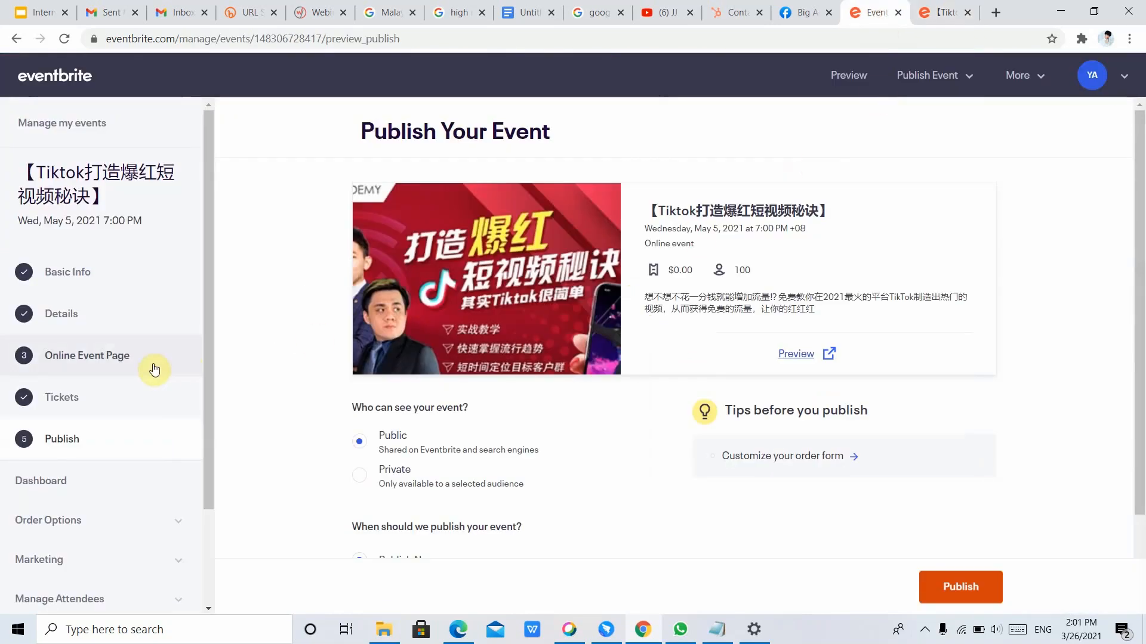
pyautogui.click(173, 446)
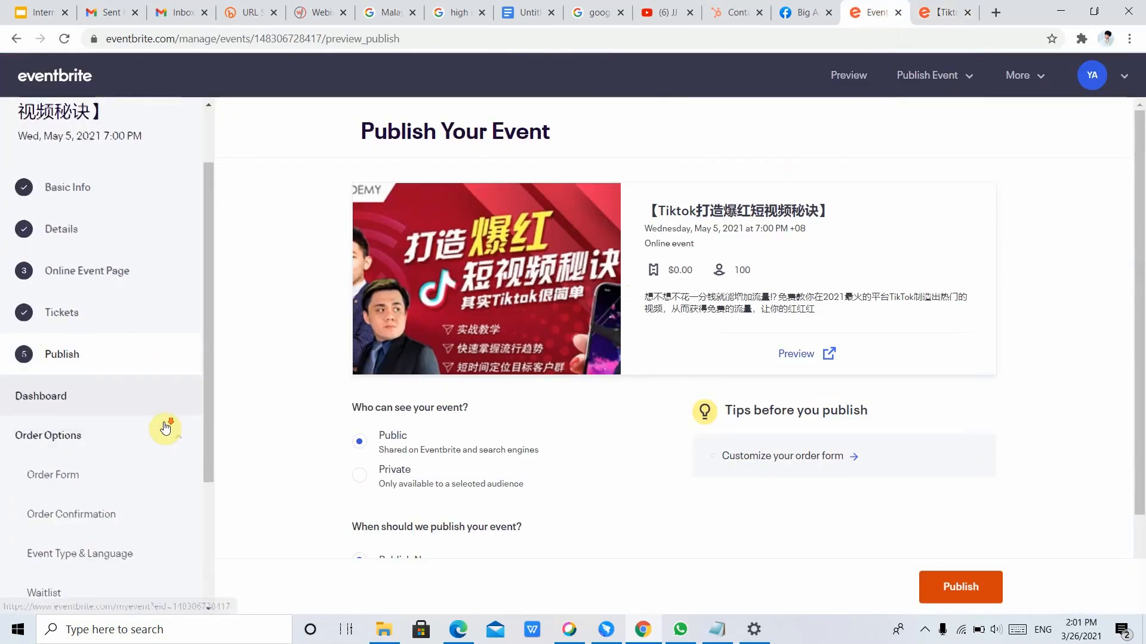
pyautogui.scroll(-3, 148, 392)
pyautogui.scroll(4, 199, 379)
pyautogui.scroll(-3, 174, 388)
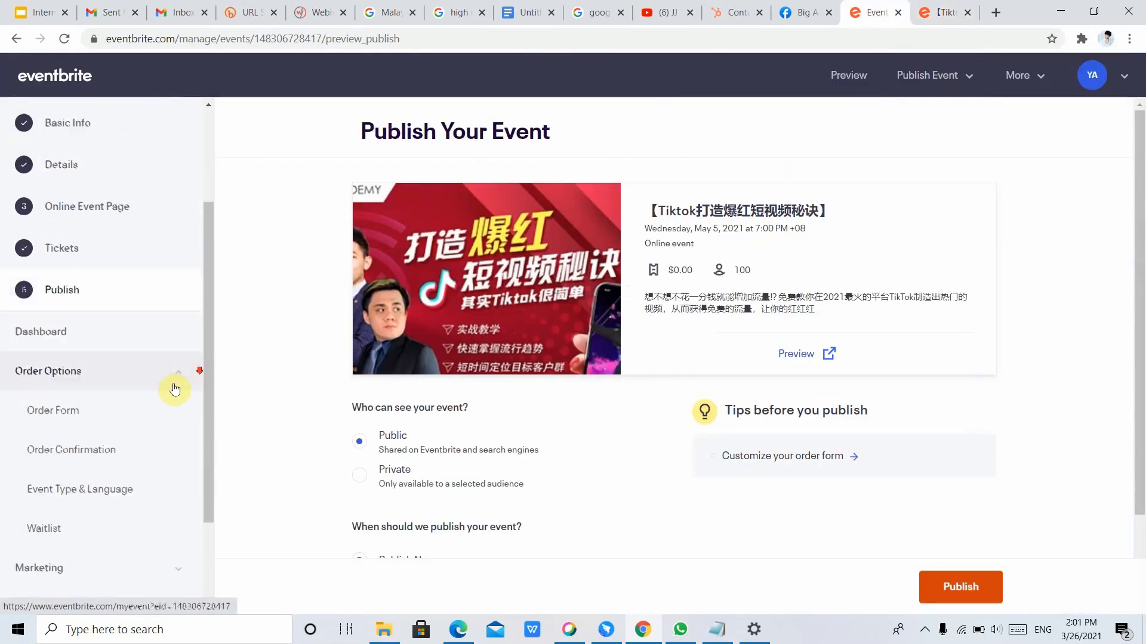
pyautogui.scroll(3, 149, 388)
pyautogui.click(172, 521)
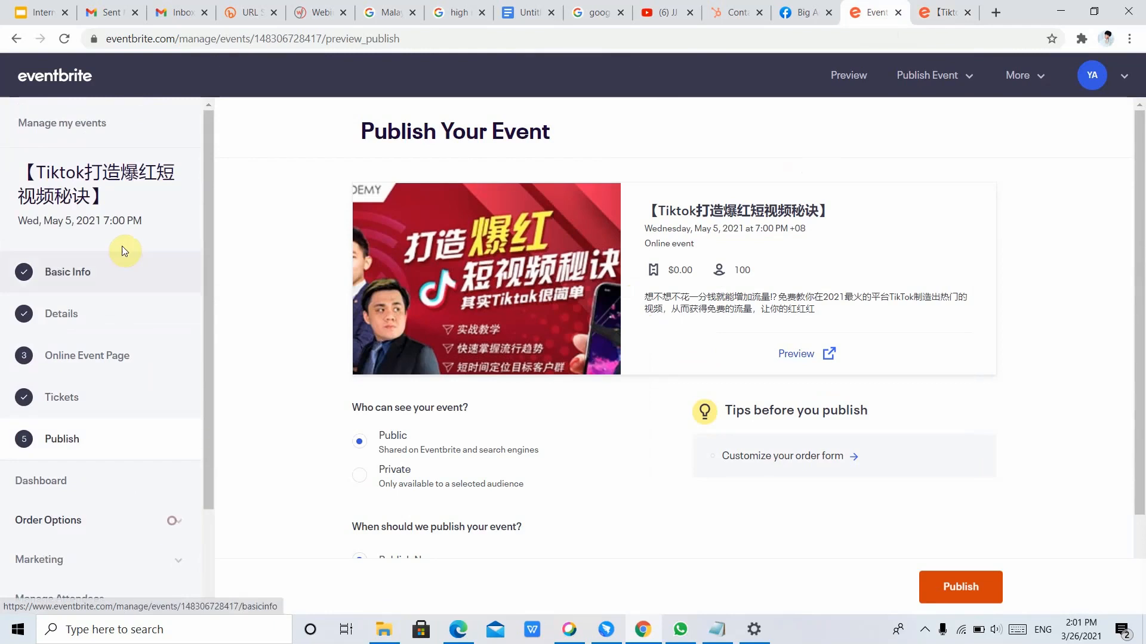
pyautogui.scroll(-2, 123, 248)
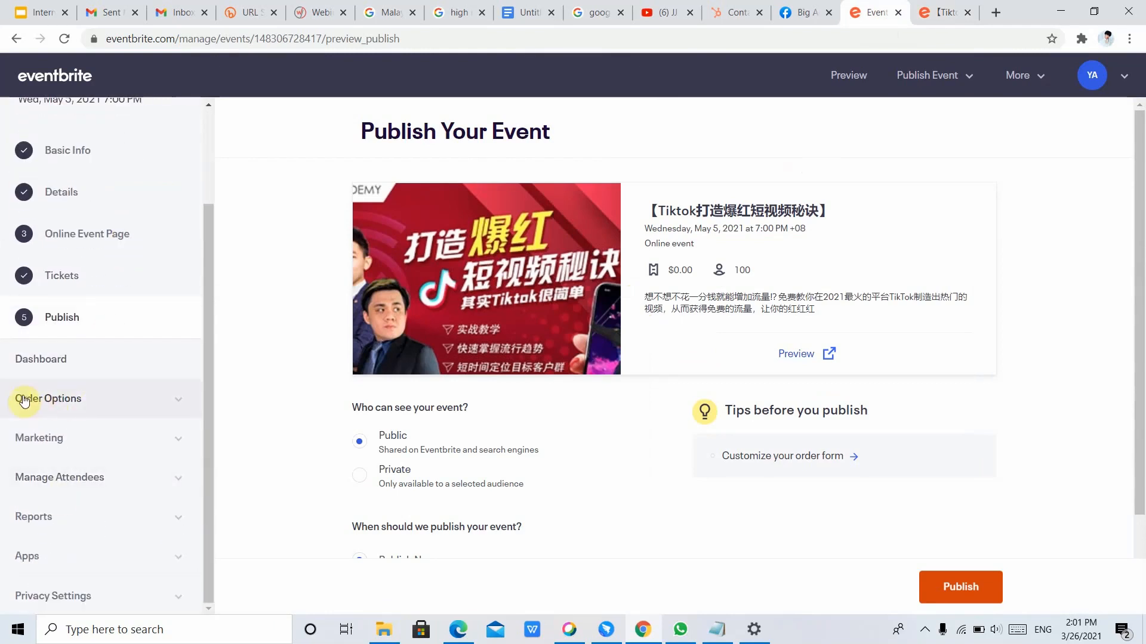
pyautogui.click(92, 412)
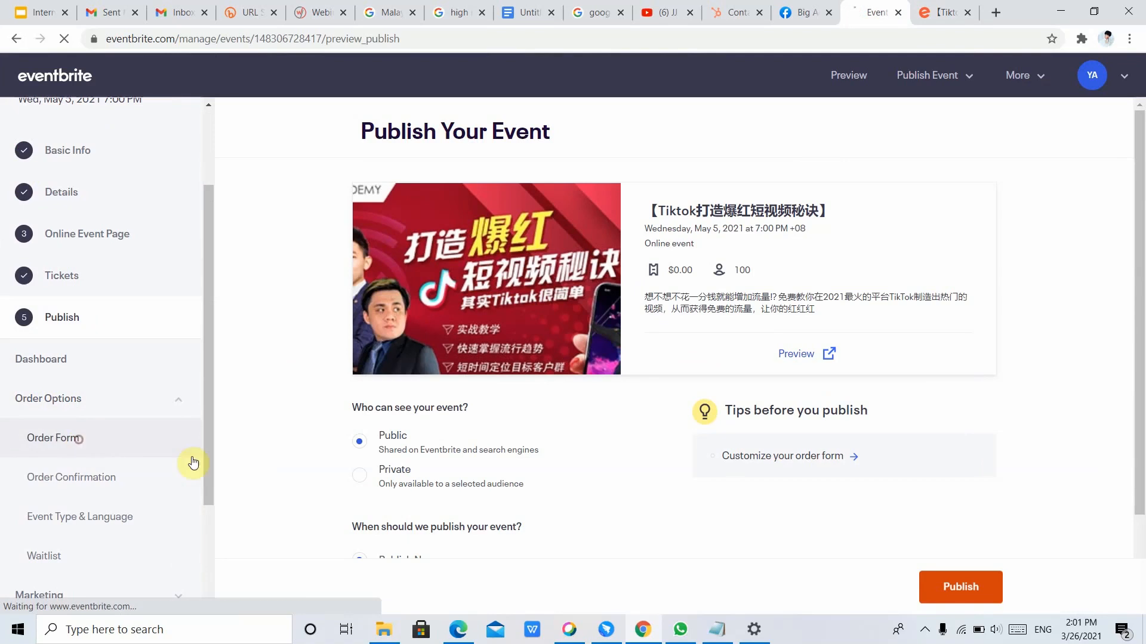
pyautogui.click(89, 441)
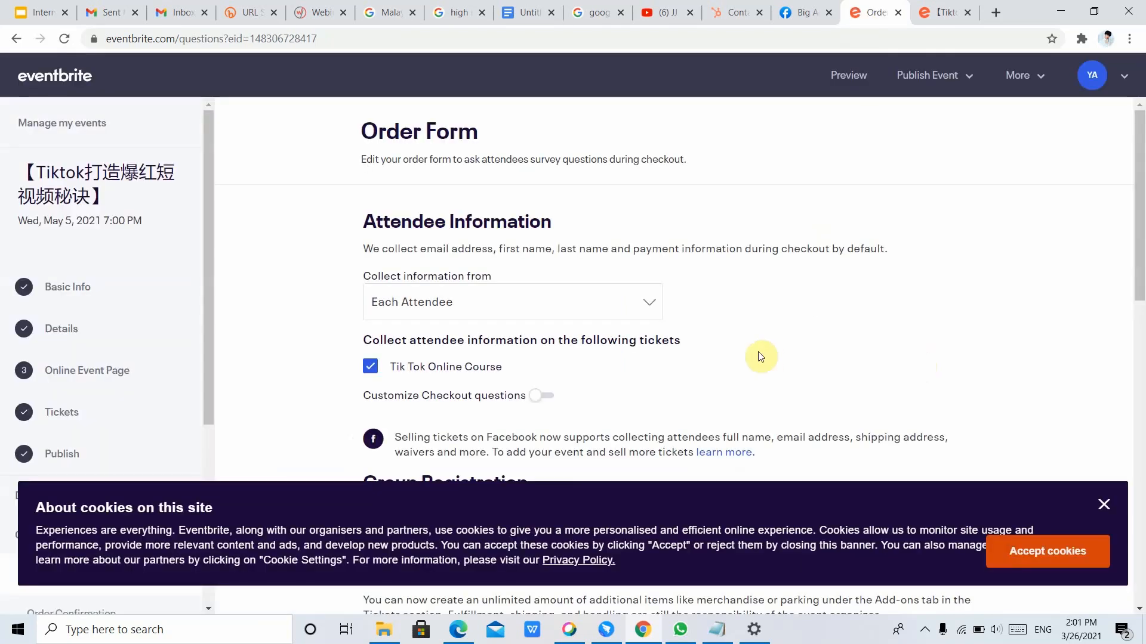
# Look through the order form's registration settings and check the choices for whom attendee information is collected from.
pyautogui.scroll(-1, 759, 355)
pyautogui.scroll(-3, 761, 356)
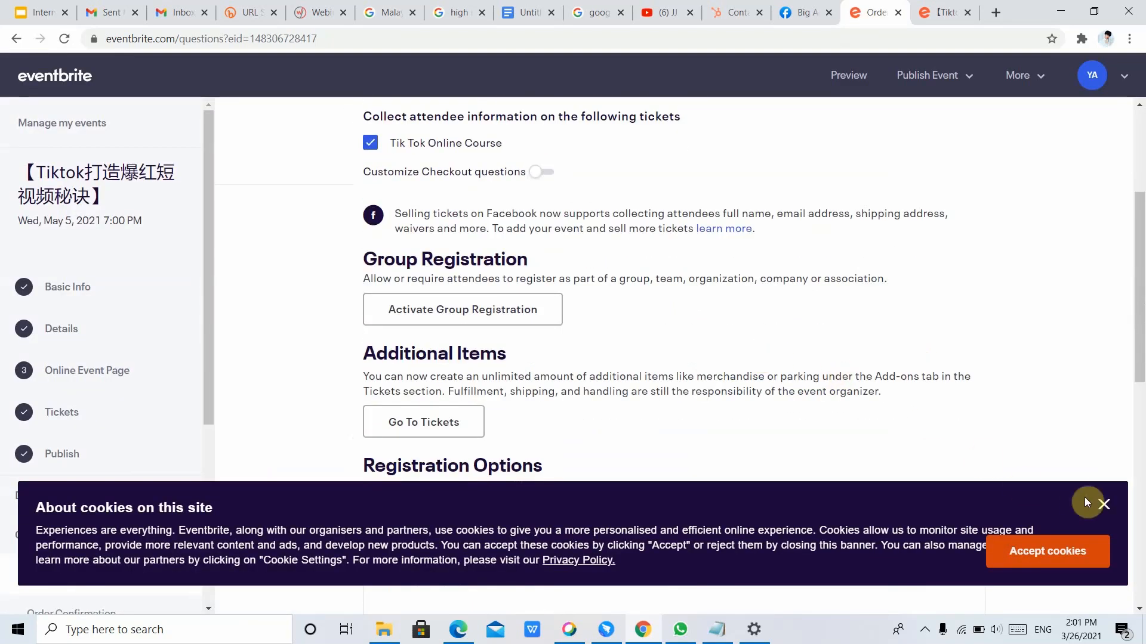
pyautogui.click(1103, 504)
pyautogui.scroll(-6, 746, 430)
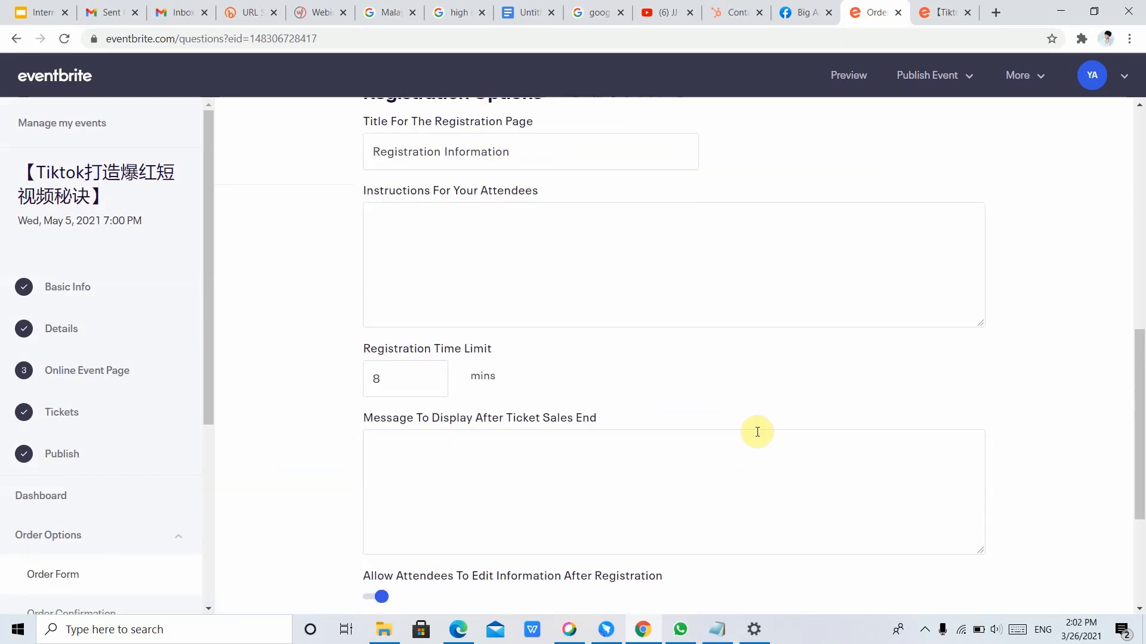
pyautogui.scroll(-4, 759, 433)
pyautogui.scroll(15, 760, 434)
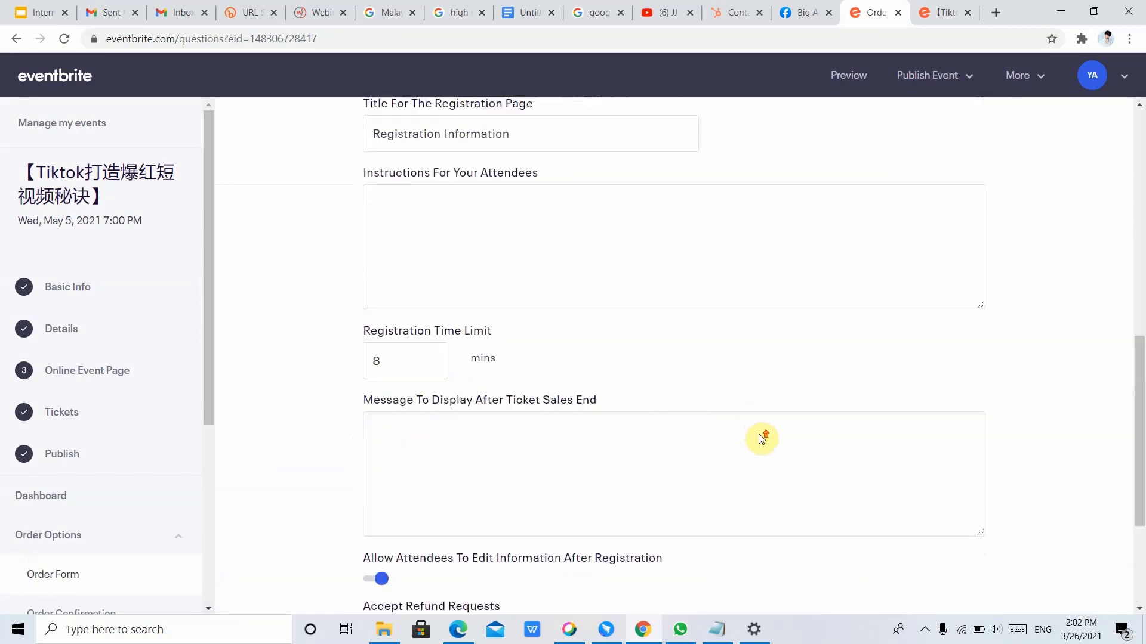
pyautogui.click(450, 310)
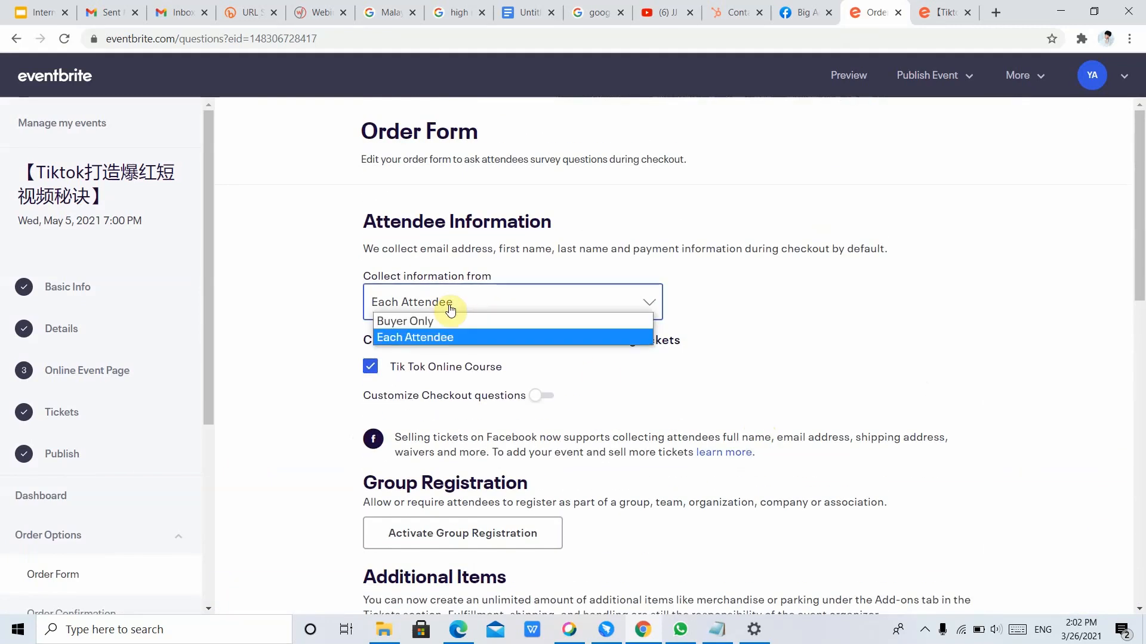
pyautogui.click(448, 303)
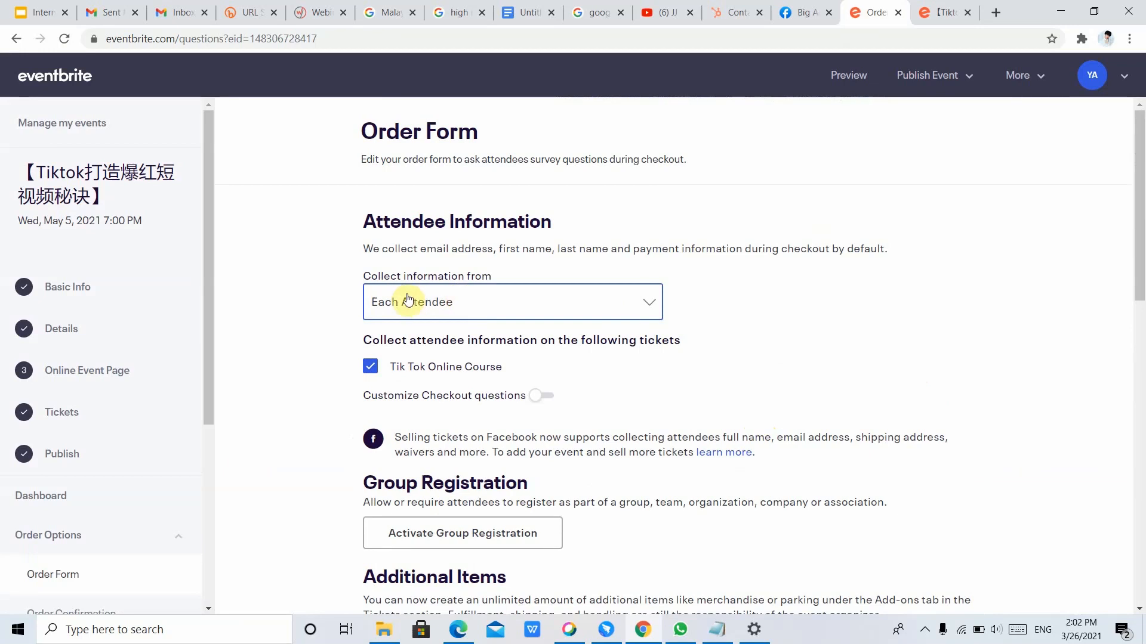
# Turn on customized checkout questions and make Cell Phone an included and required field.
pyautogui.scroll(-1, 649, 360)
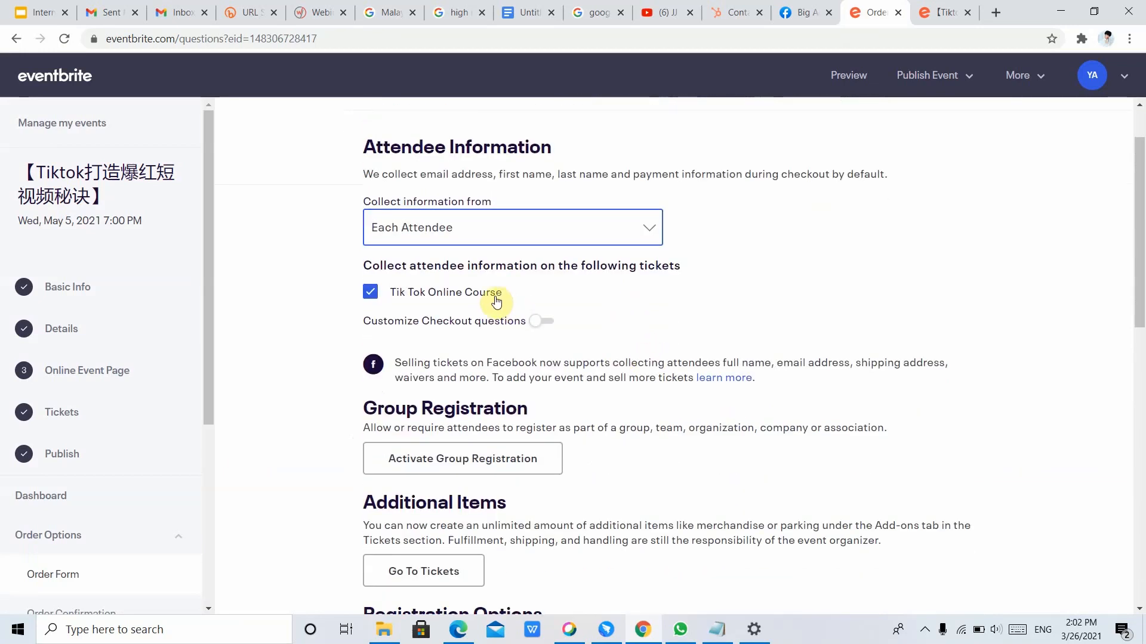
pyautogui.click(537, 321)
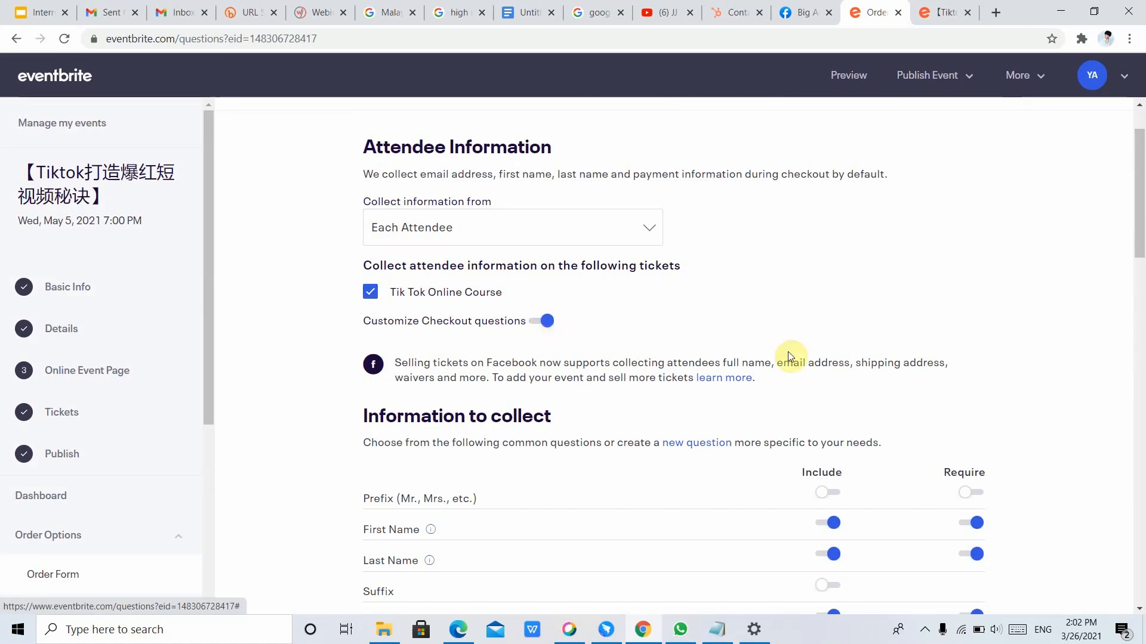
pyautogui.scroll(-2, 790, 353)
pyautogui.scroll(-1, 618, 340)
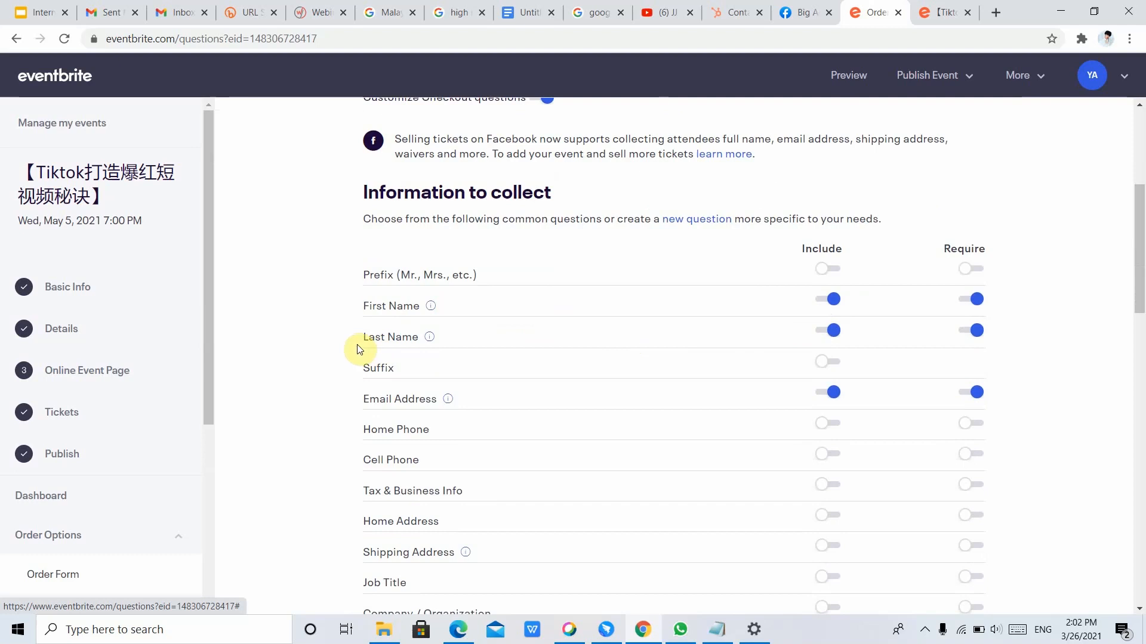
pyautogui.scroll(-1, 595, 384)
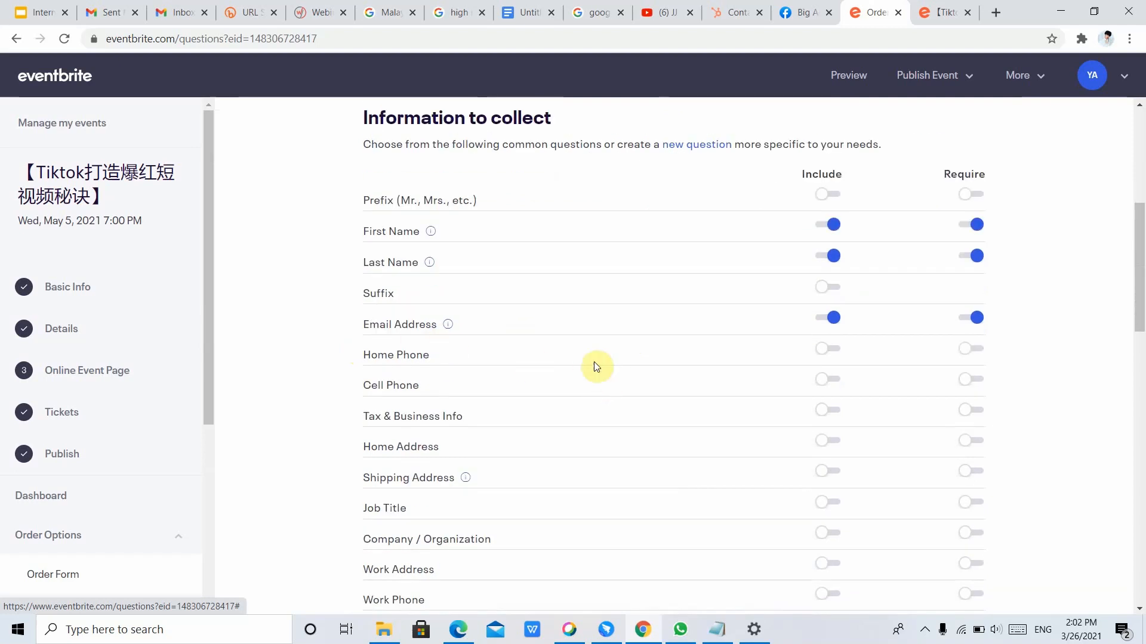
pyautogui.scroll(-2, 594, 362)
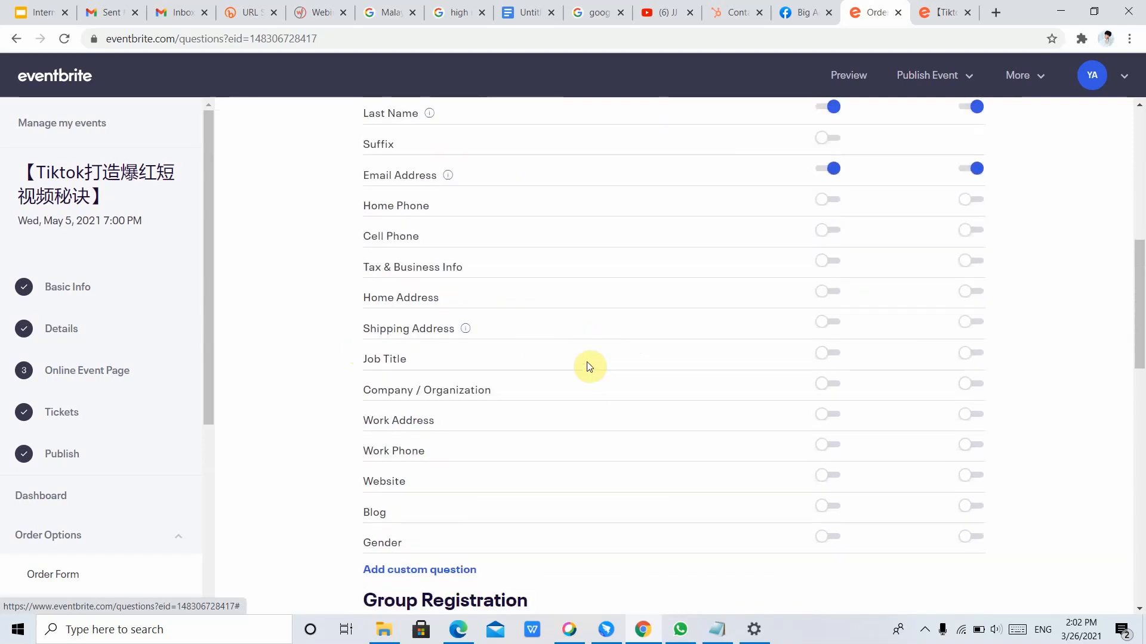
pyautogui.scroll(-2, 586, 362)
pyautogui.scroll(2, 587, 362)
pyautogui.click(971, 230)
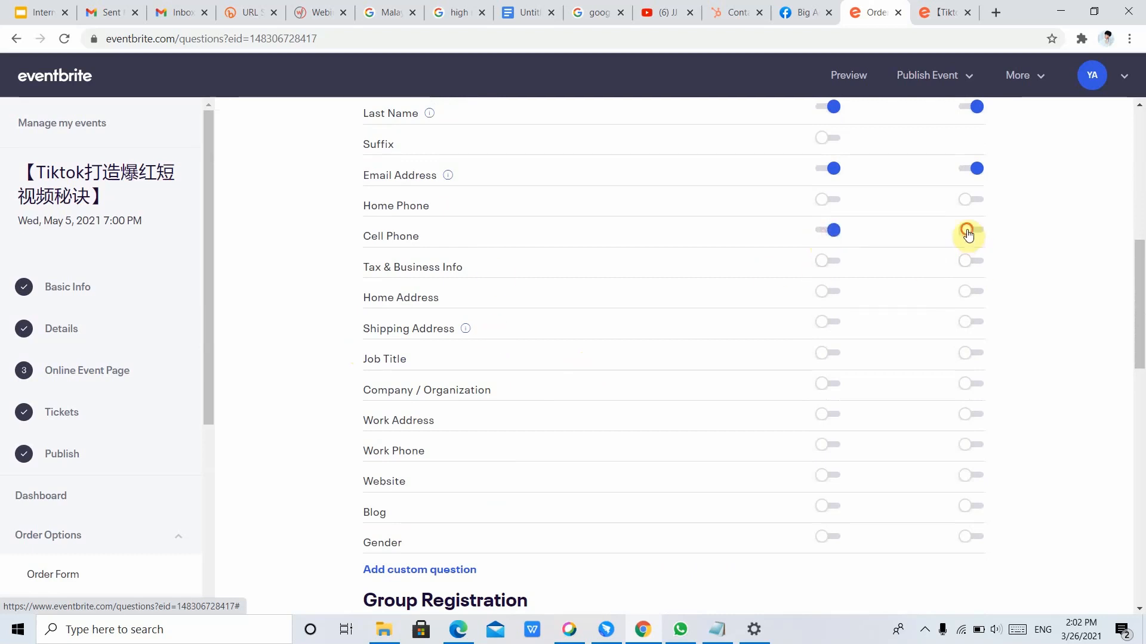
# Start a custom question on the order form with the prompt "What is Phone Number".
pyautogui.scroll(1, 591, 293)
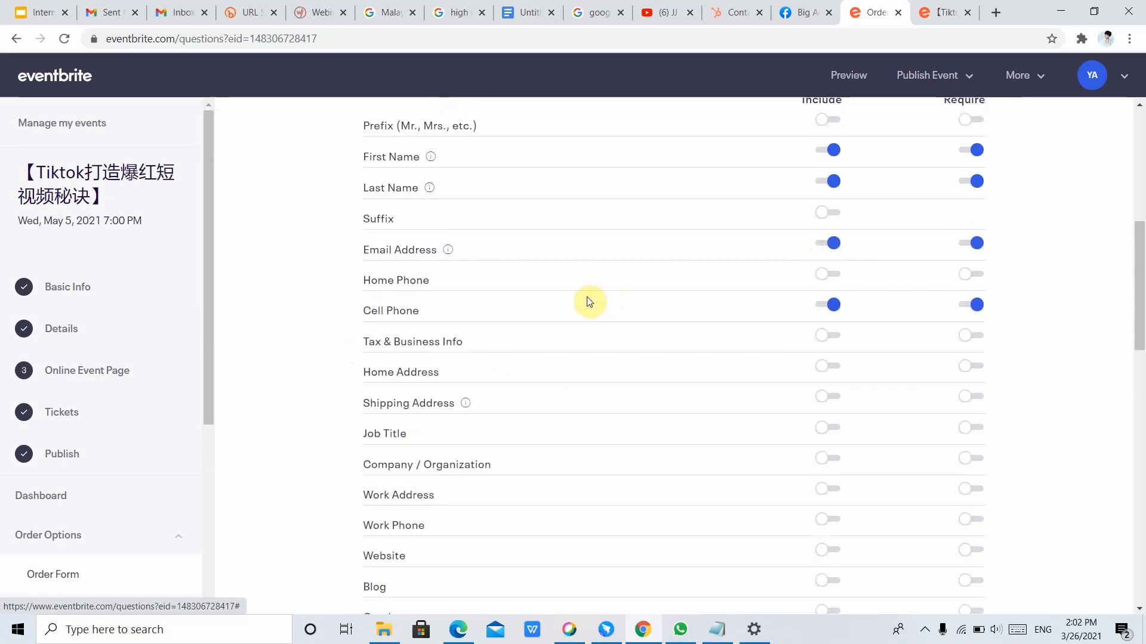
pyautogui.scroll(-7, 593, 298)
pyautogui.scroll(2, 579, 340)
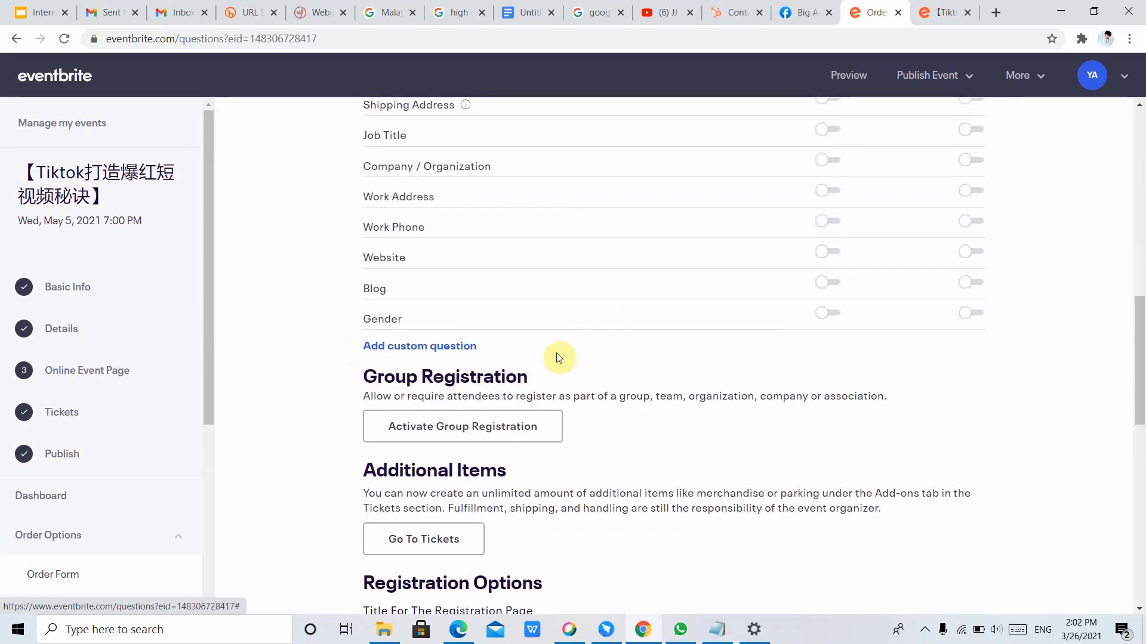
pyautogui.click(449, 345)
pyautogui.click(463, 347)
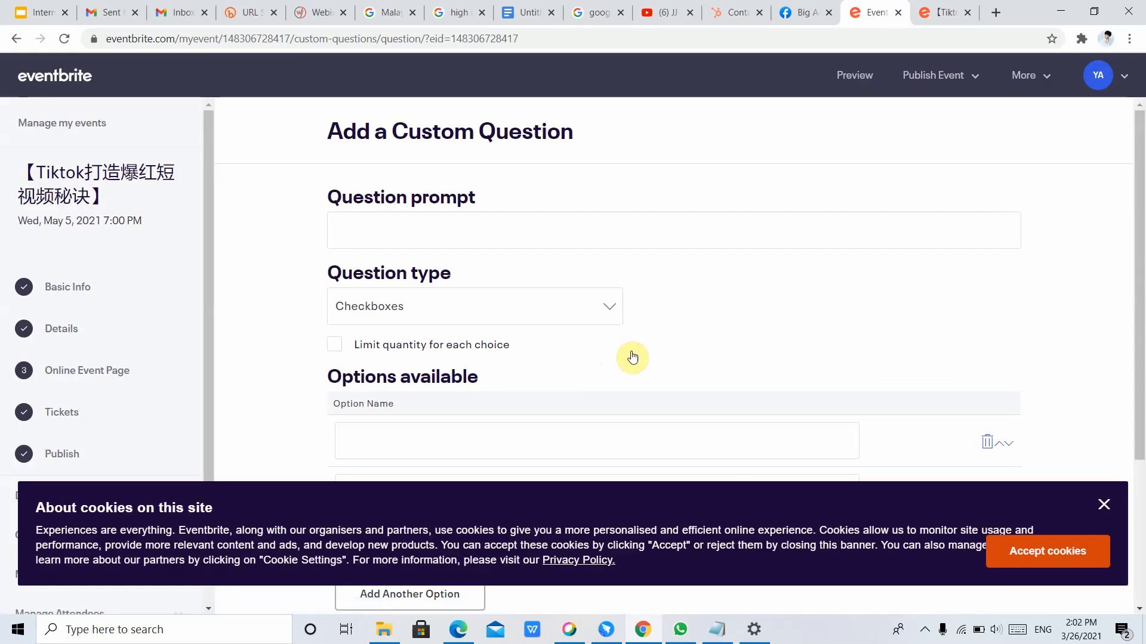
pyautogui.scroll(-3, 738, 358)
pyautogui.scroll(3, 725, 353)
pyautogui.click(439, 239)
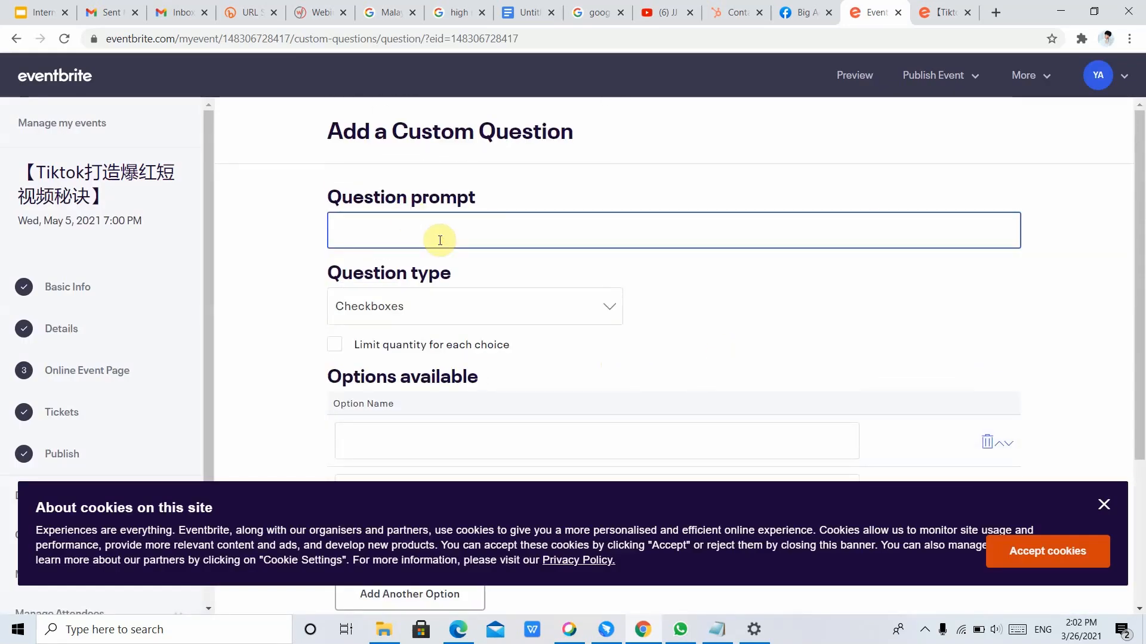
pyautogui.write('What is Yo')
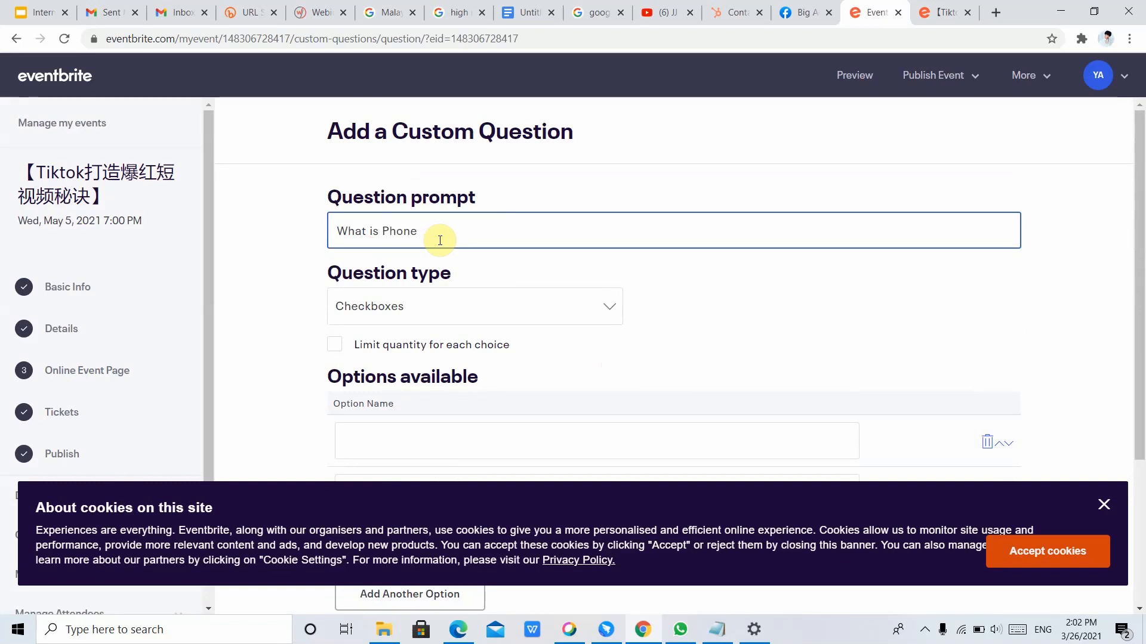
pyautogui.write('Phone Number')
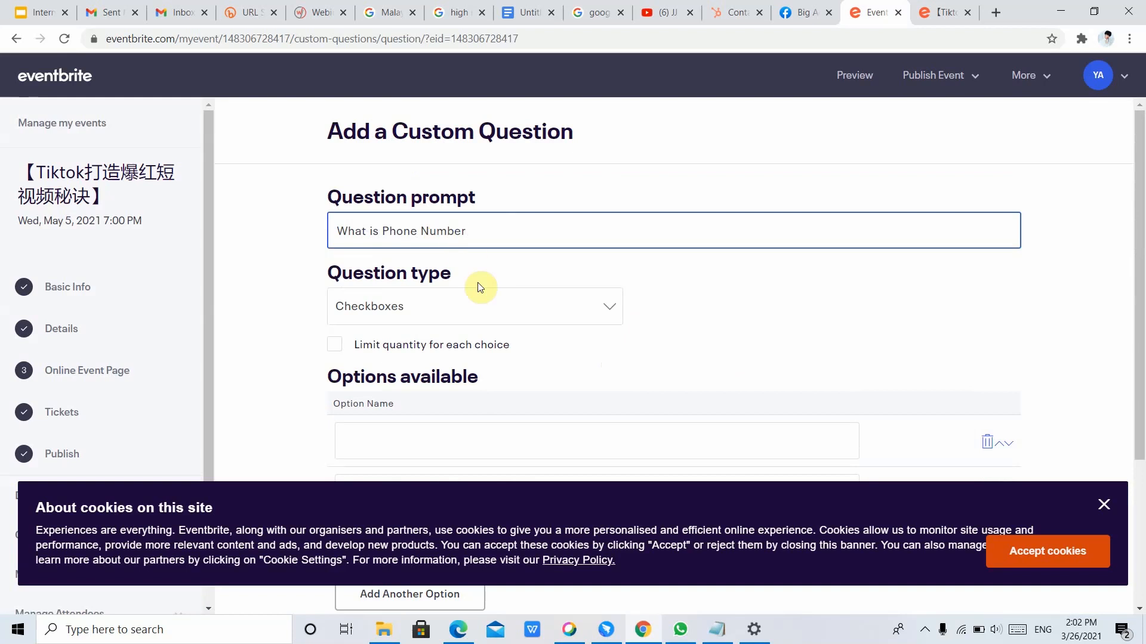
# Set the question type to Text, show the attendee answer on the order confirmation, and save the question.
pyautogui.click(502, 311)
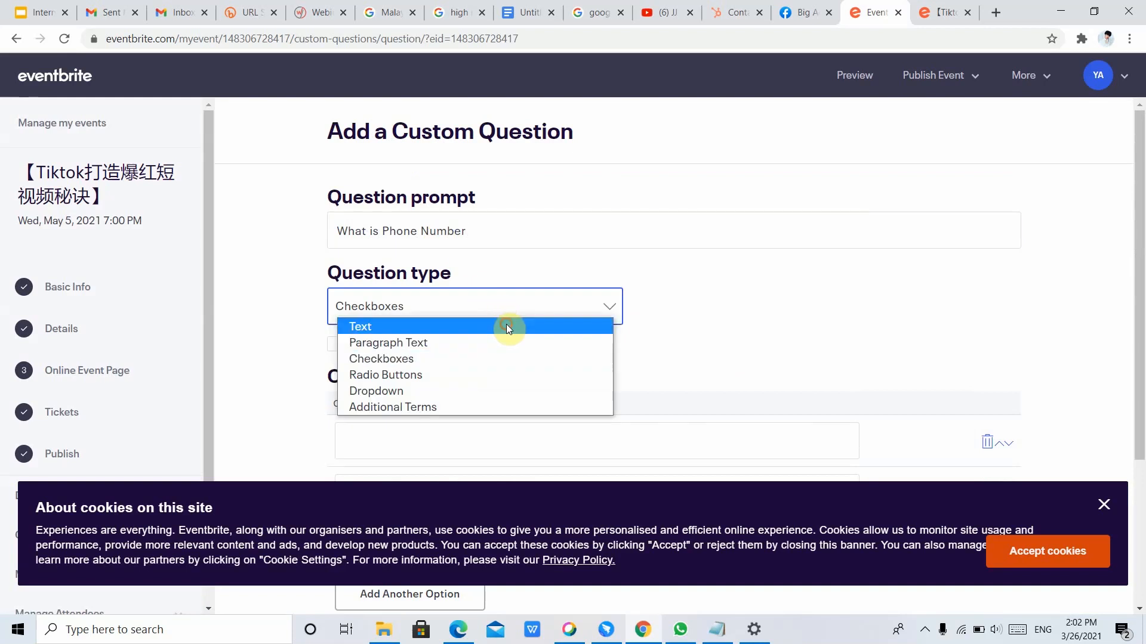
pyautogui.click(506, 325)
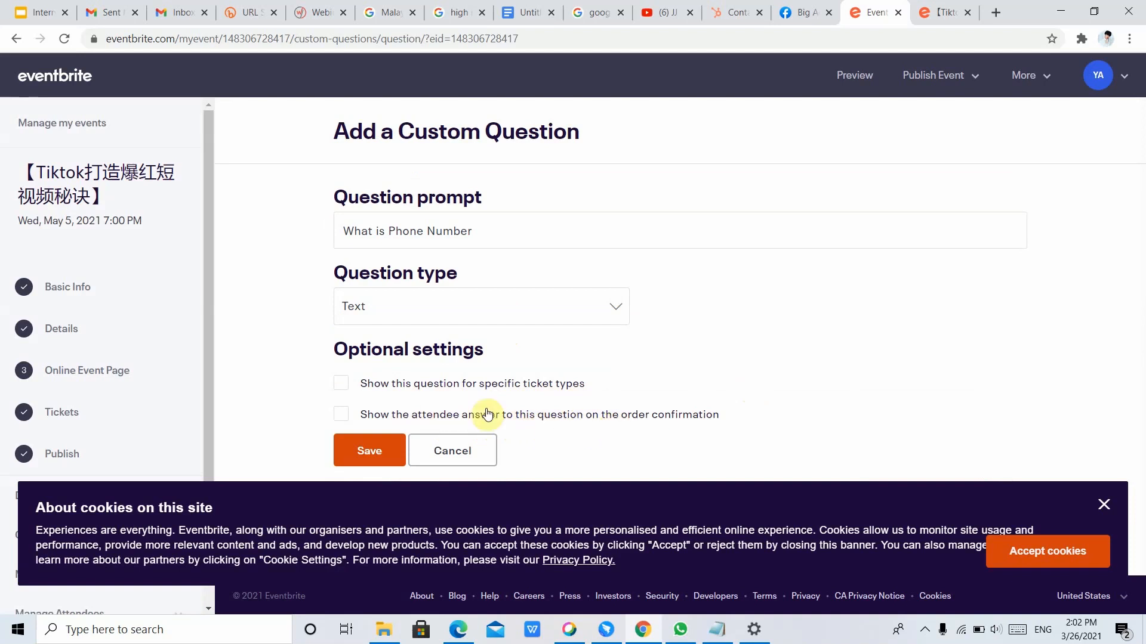
pyautogui.click(349, 416)
pyautogui.click(371, 451)
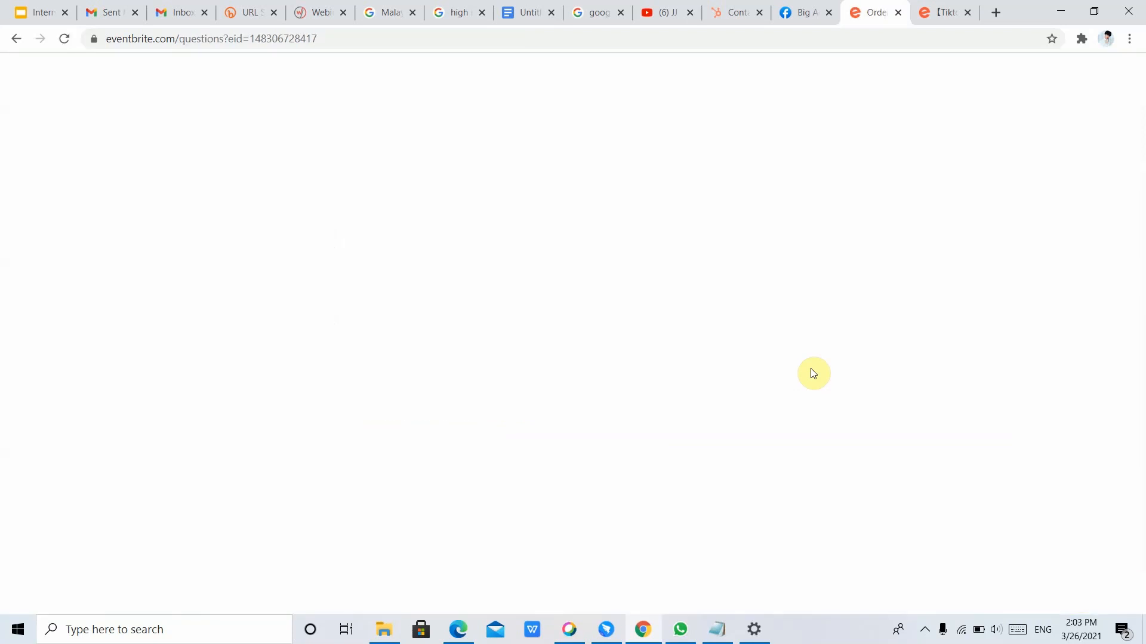
# Check the custom question and remaining registration options on the order form, and save the form.
pyautogui.scroll(-9, 813, 373)
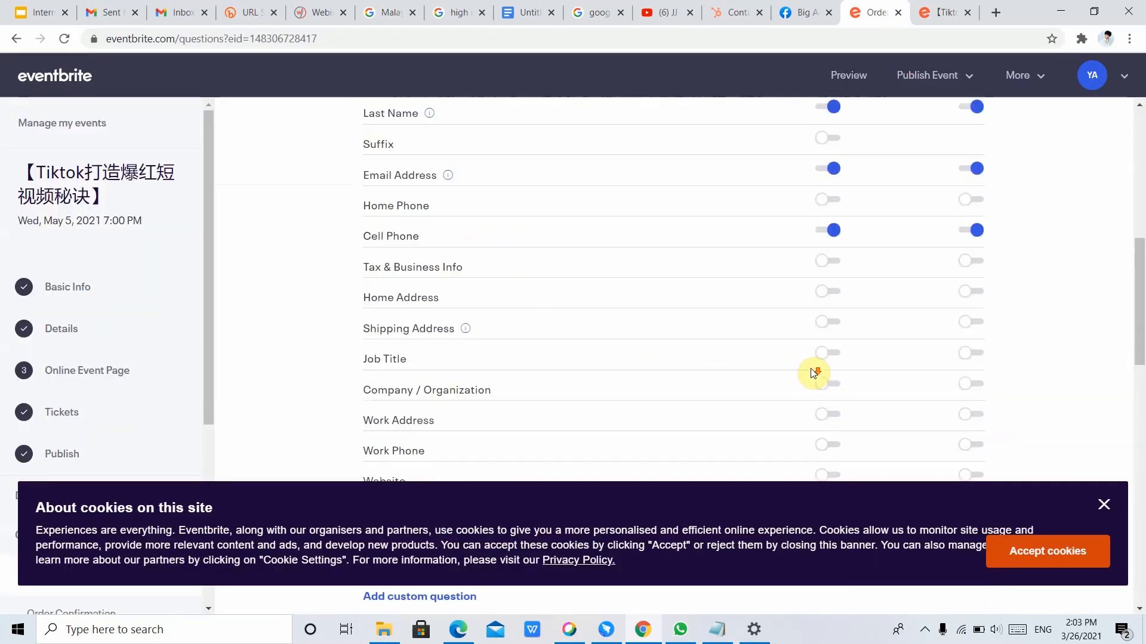
pyautogui.scroll(-6, 813, 373)
pyautogui.scroll(1, 465, 281)
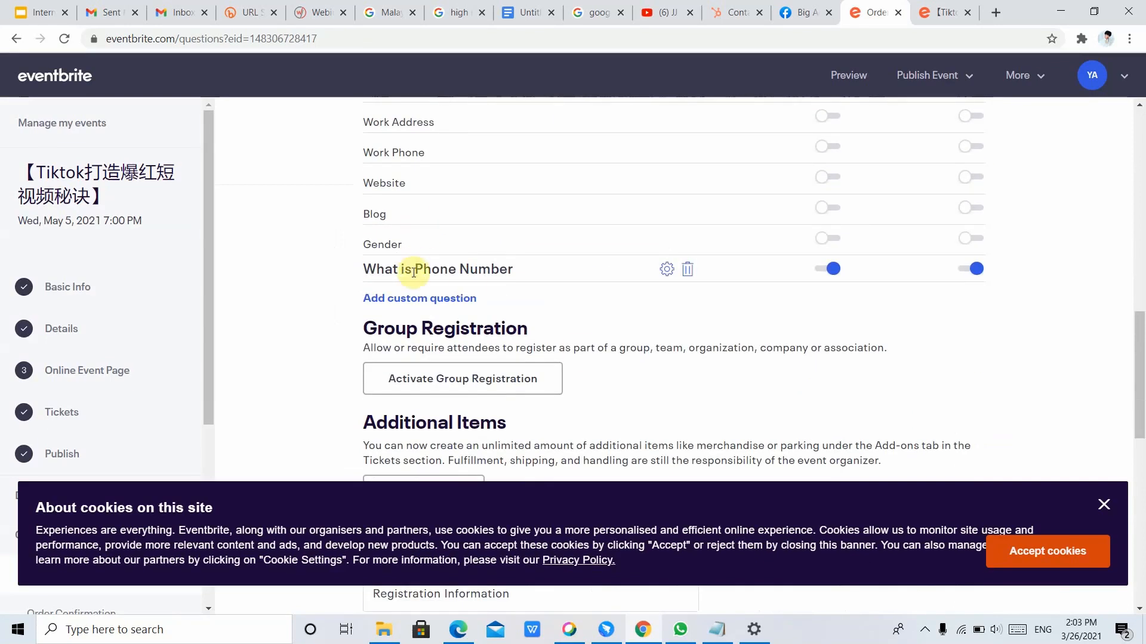
pyautogui.scroll(-2, 606, 365)
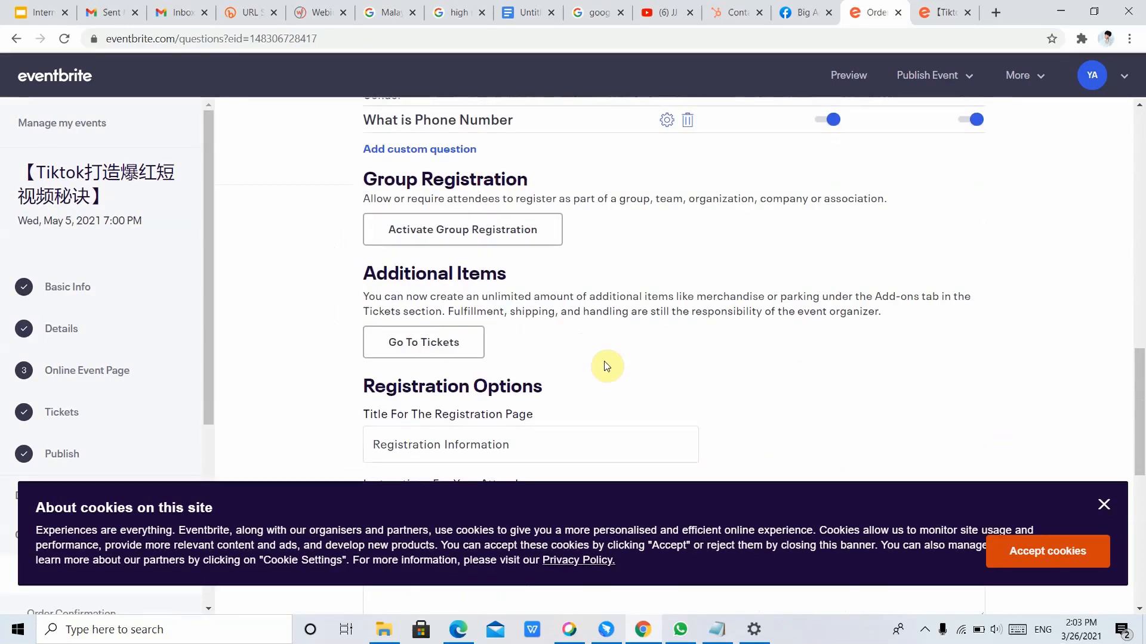
pyautogui.scroll(-5, 605, 365)
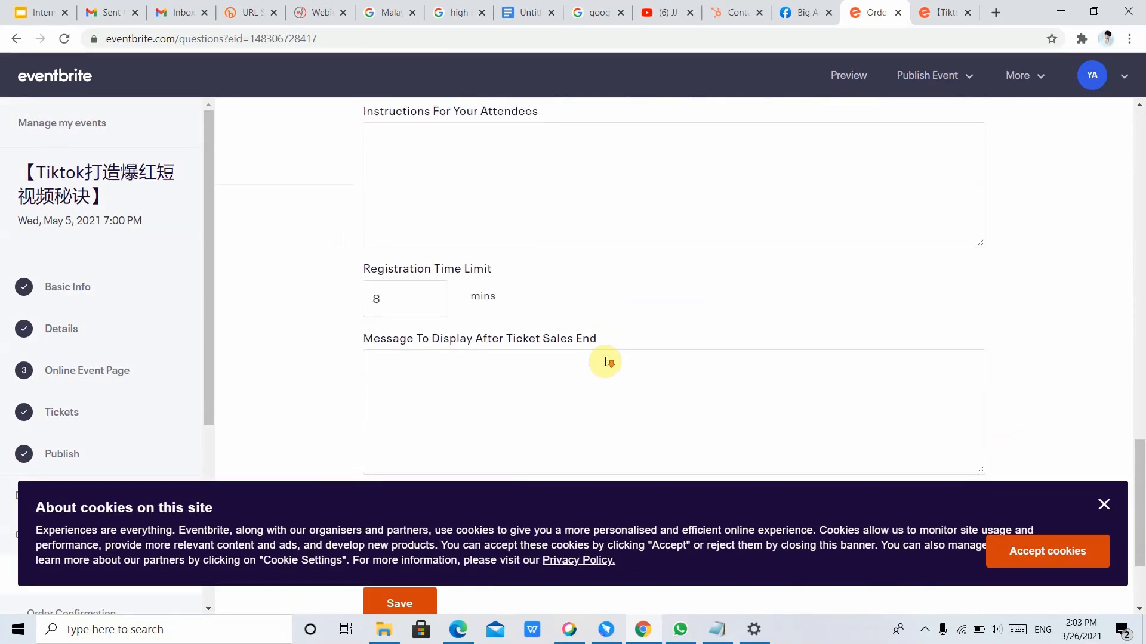
pyautogui.scroll(-2, 607, 361)
pyautogui.click(410, 453)
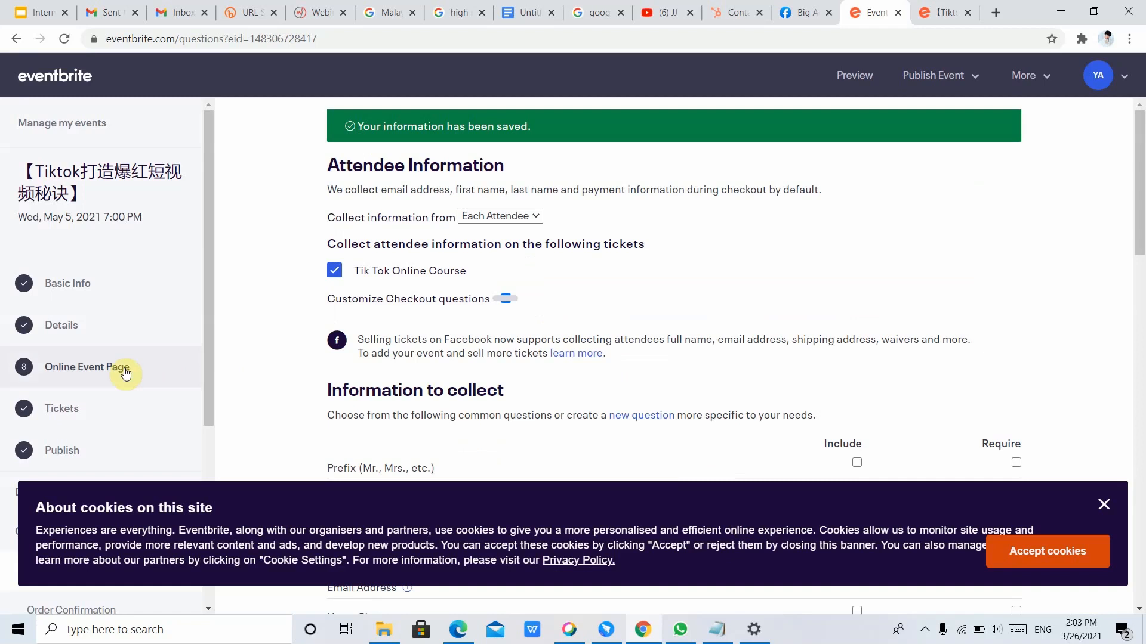
# Go to the event's publish page, dismiss the cookie notice, and open the event preview.
pyautogui.scroll(-1, 87, 391)
pyautogui.click(65, 368)
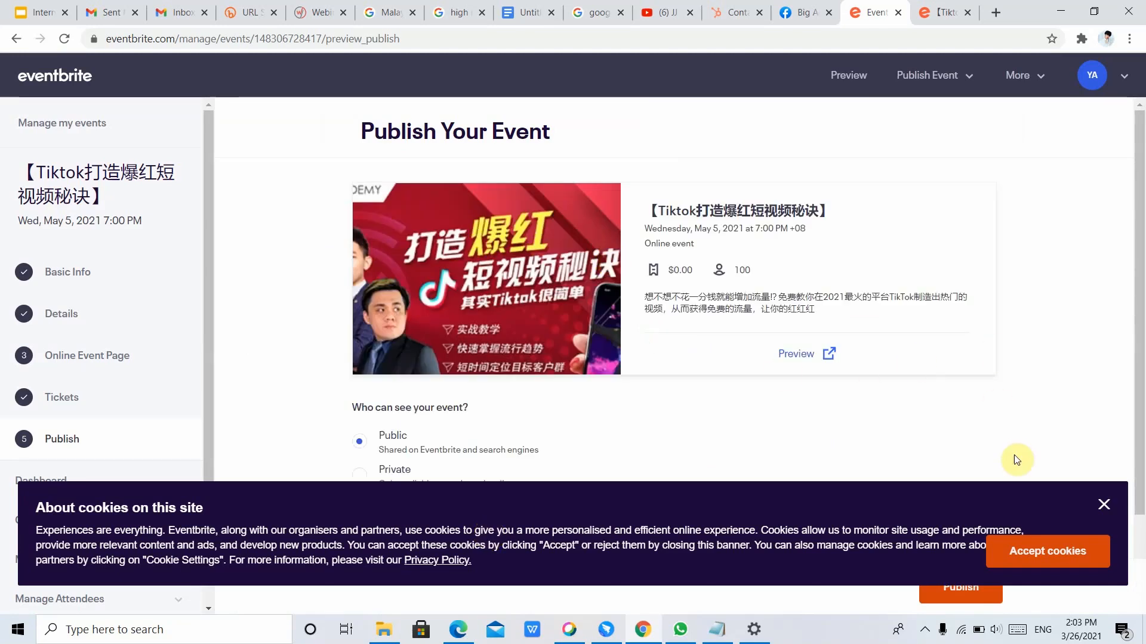
pyautogui.click(1104, 503)
pyautogui.click(794, 355)
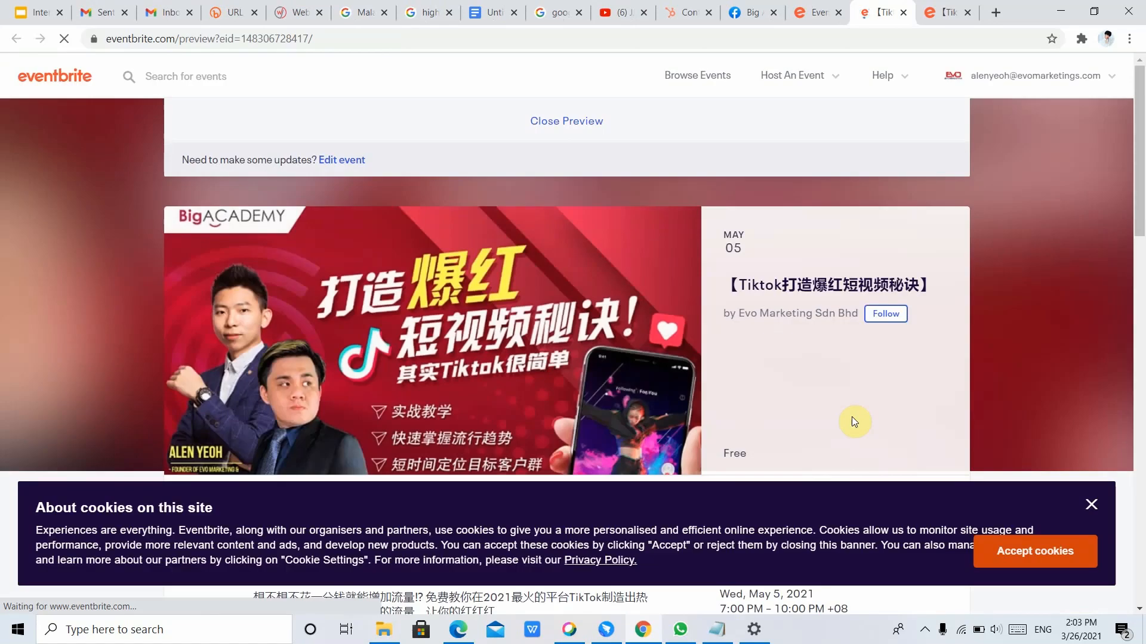
# Try to register for one Tik Tok Online Course ticket from the event preview.
pyautogui.scroll(-4, 855, 421)
pyautogui.click(839, 283)
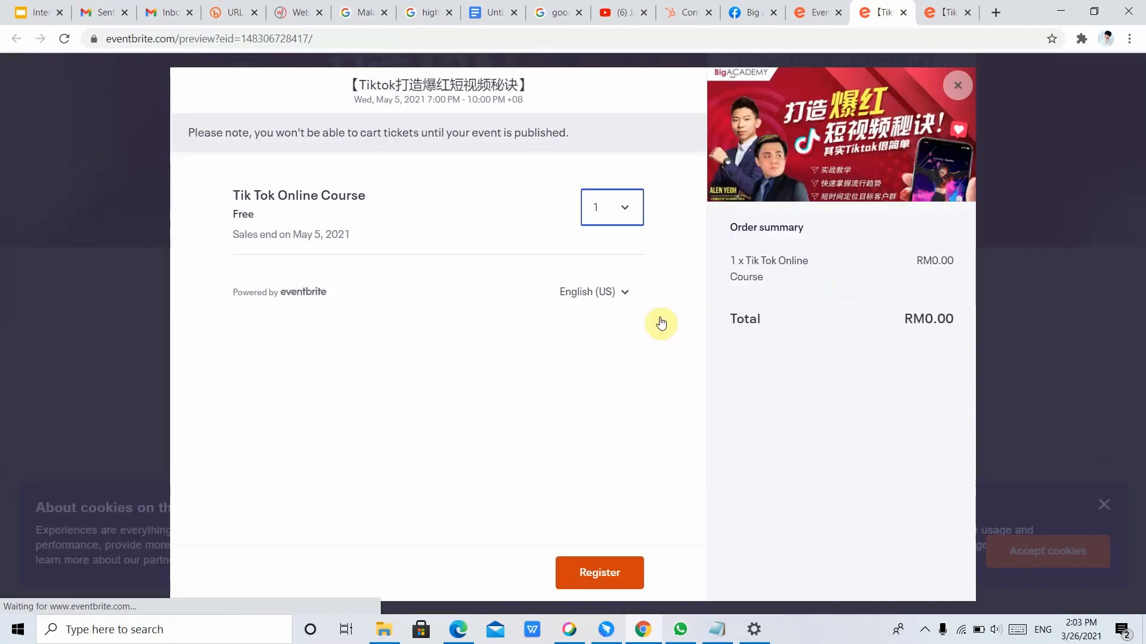
pyautogui.click(633, 570)
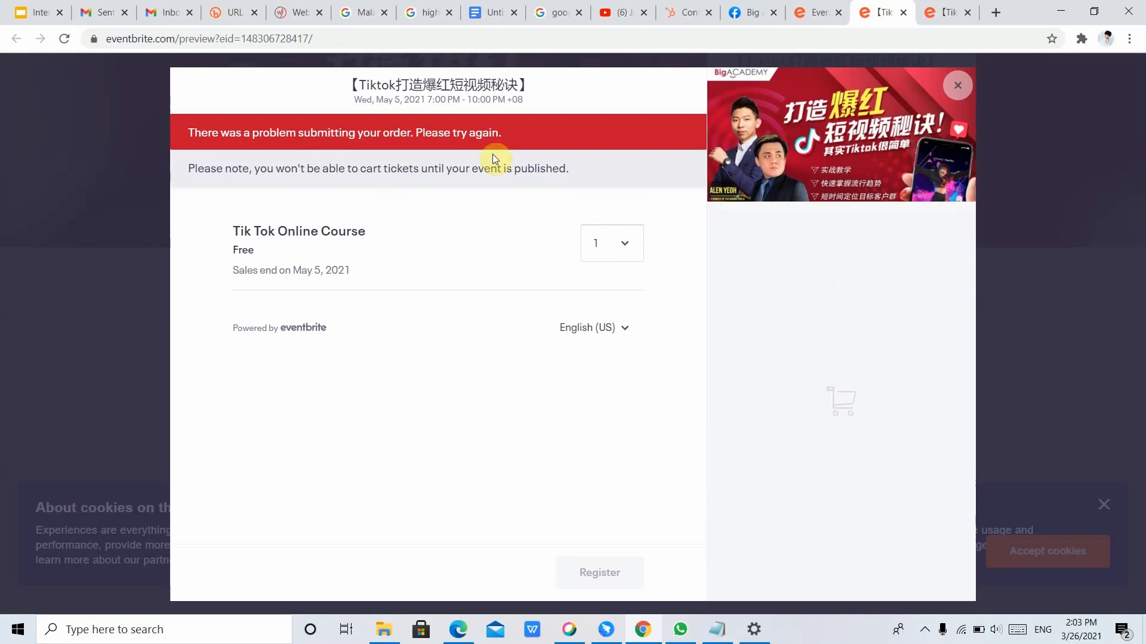
# Check the ticket quantity and language choices on the registration form and close it.
pyautogui.click(625, 245)
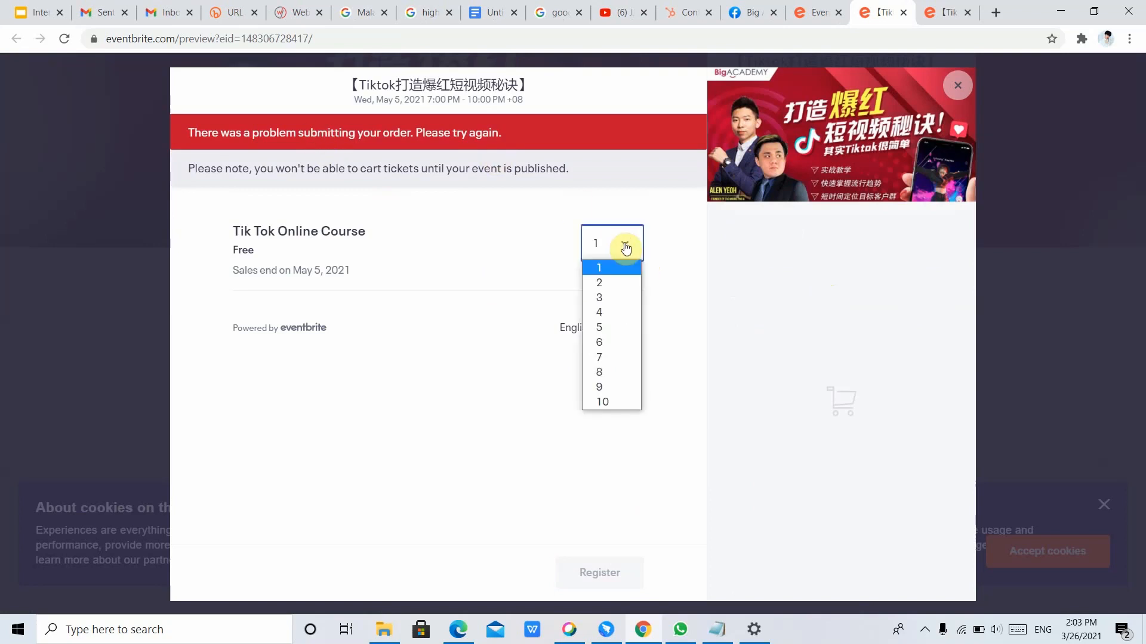
pyautogui.click(625, 245)
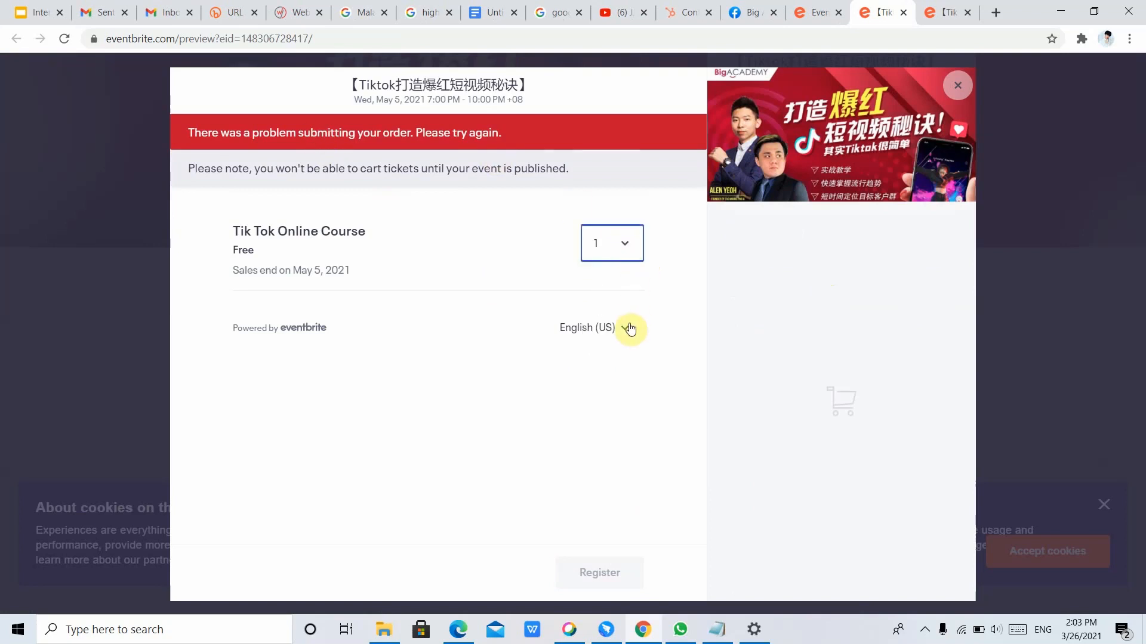
pyautogui.click(628, 326)
pyautogui.click(628, 326)
pyautogui.click(637, 244)
pyautogui.click(656, 298)
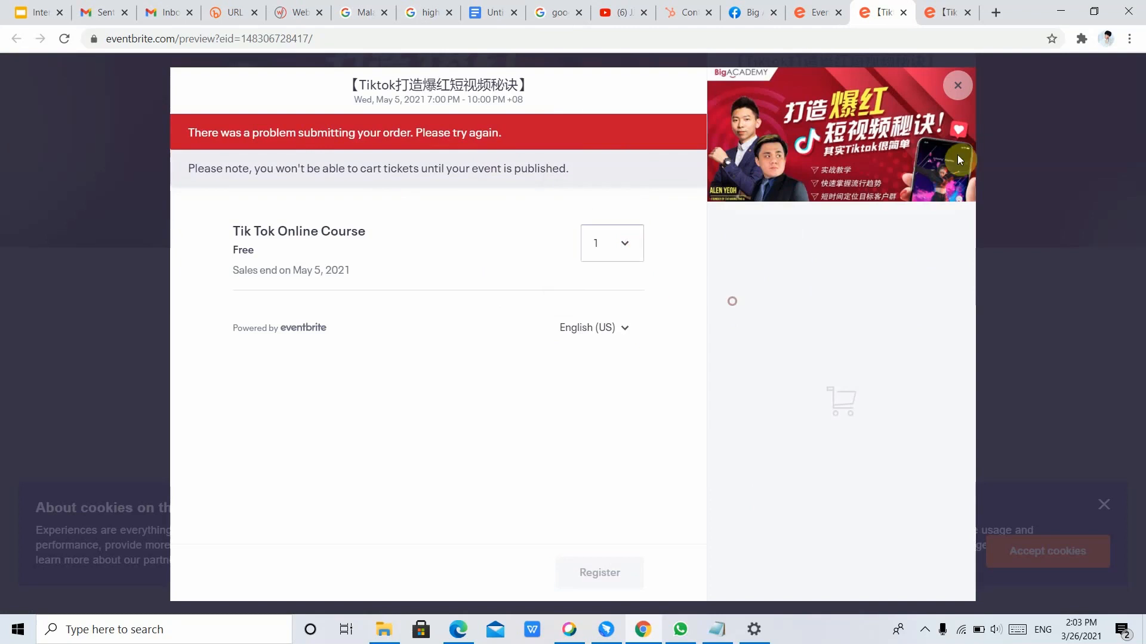
pyautogui.click(957, 85)
# Reopen the registration form, try registering for one ticket again, and read the notices about the order.
pyautogui.click(863, 291)
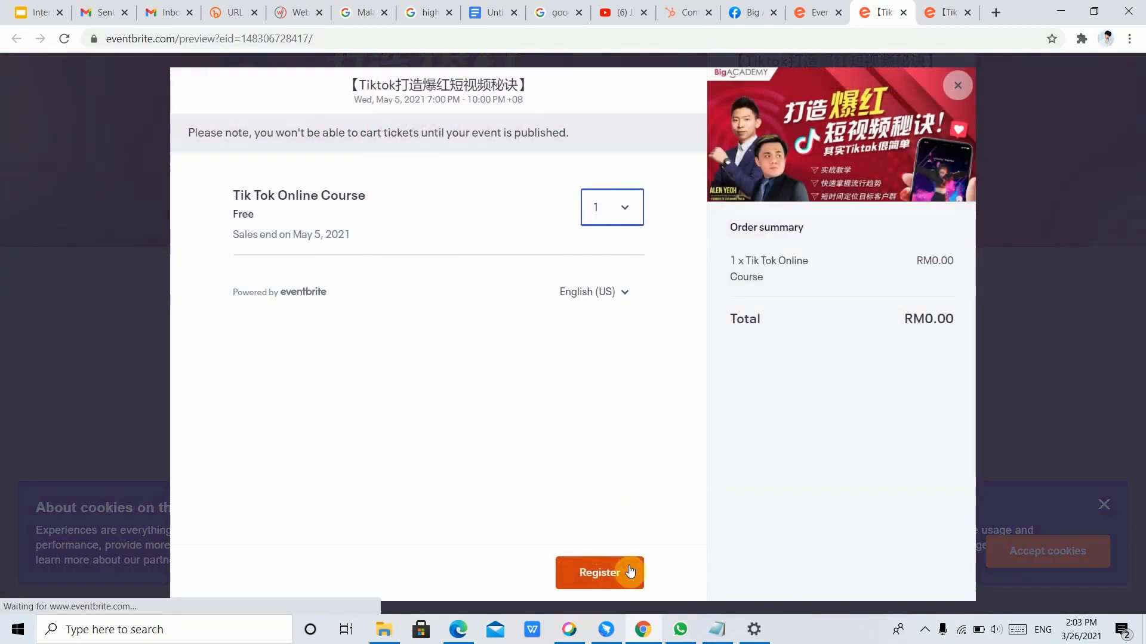
pyautogui.click(630, 574)
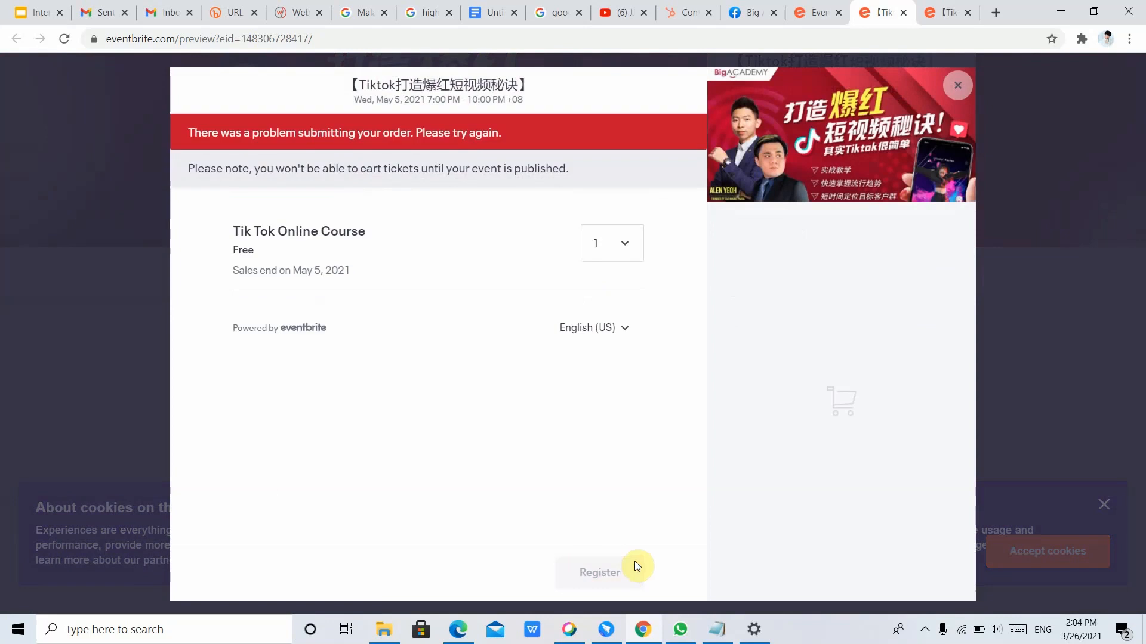
pyautogui.doubleClick(451, 134)
pyautogui.click(537, 200)
pyautogui.moveTo(575, 173); pyautogui.dragTo(229, 178)
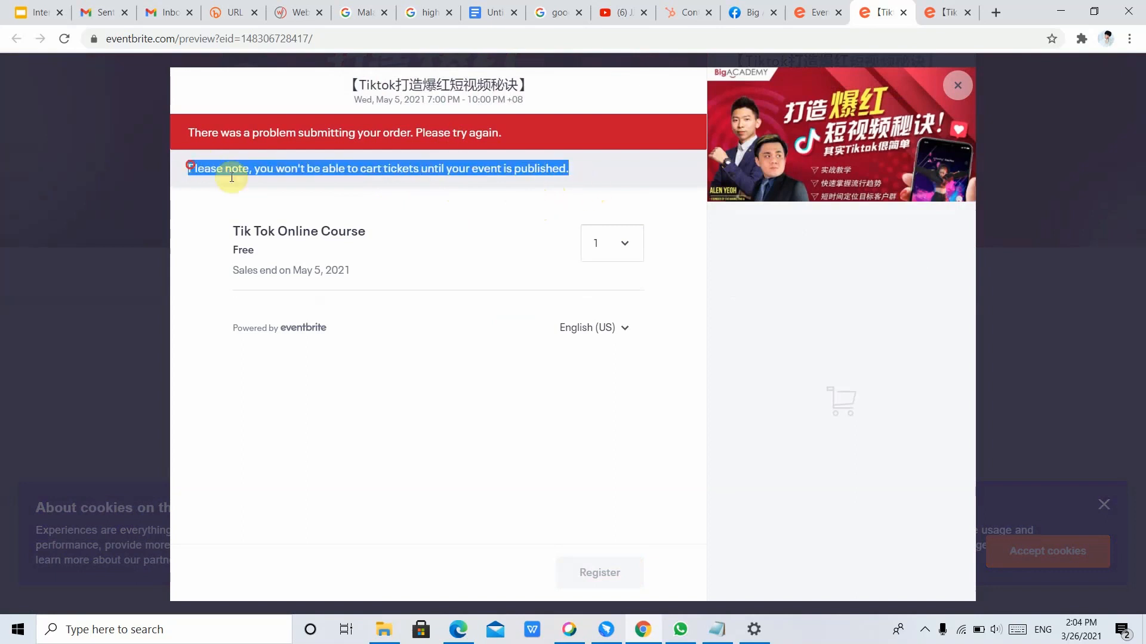
# Close the registration form and look over the event preview's description, tags, date and location.
pyautogui.click(418, 224)
pyautogui.click(938, 87)
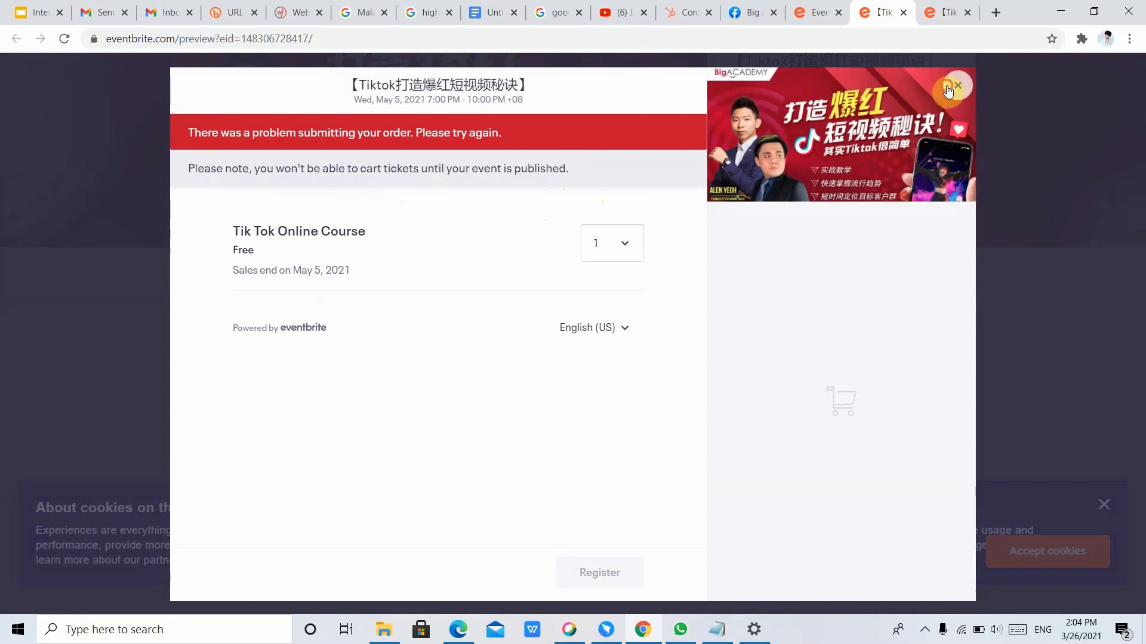
pyautogui.scroll(-5, 895, 239)
pyautogui.scroll(3, 901, 258)
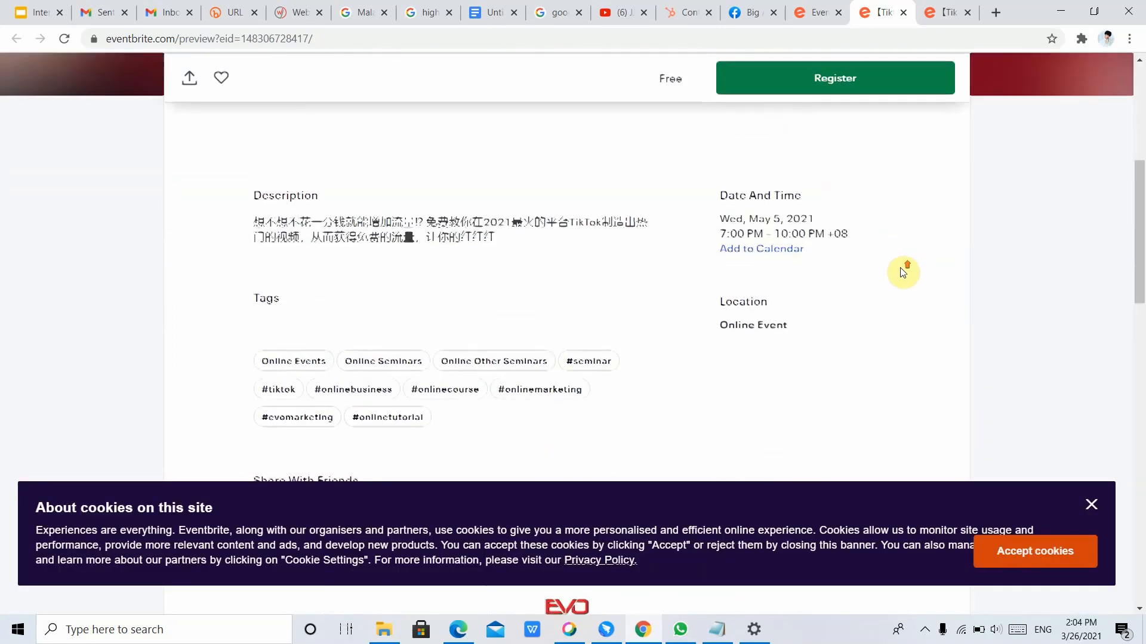
pyautogui.scroll(-6, 901, 271)
pyautogui.scroll(6, 902, 272)
pyautogui.scroll(5, 478, 203)
pyautogui.scroll(-10, 626, 225)
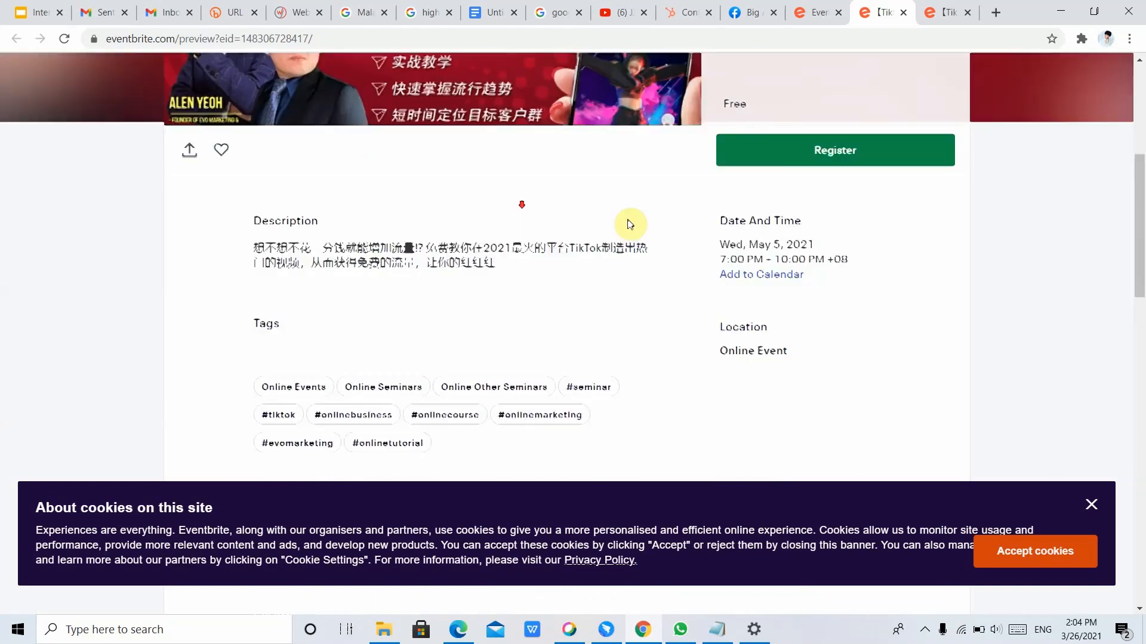
pyautogui.scroll(5, 692, 246)
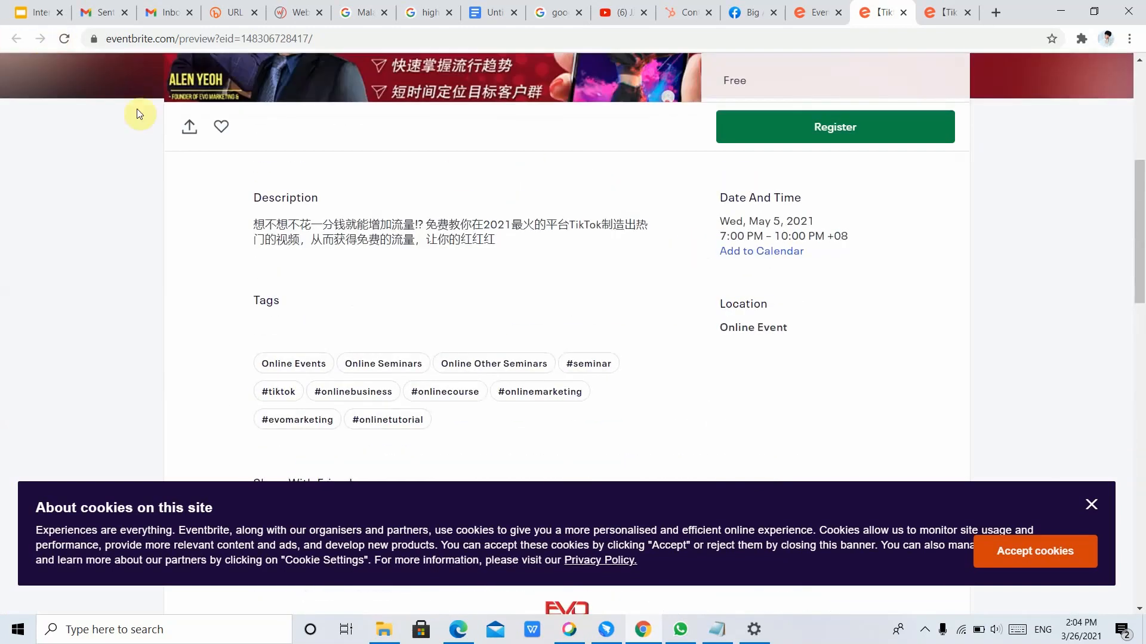
pyautogui.scroll(5, 629, 160)
# Return to the event's publish page and review the event summary, visibility and publishing time options.
pyautogui.click(809, 12)
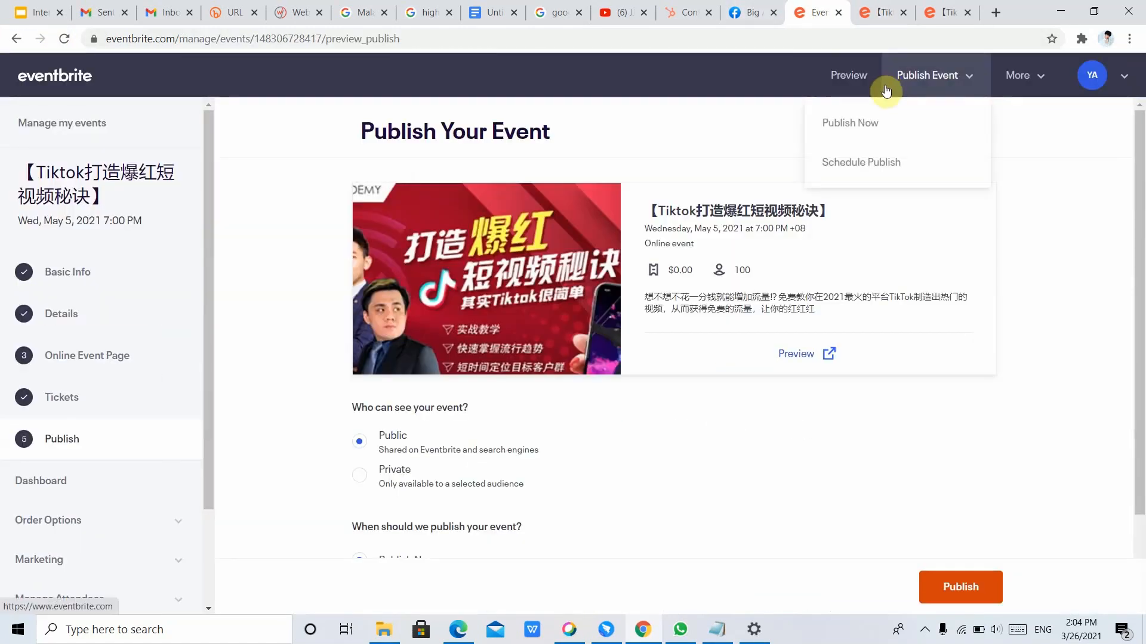
pyautogui.scroll(-2, 471, 446)
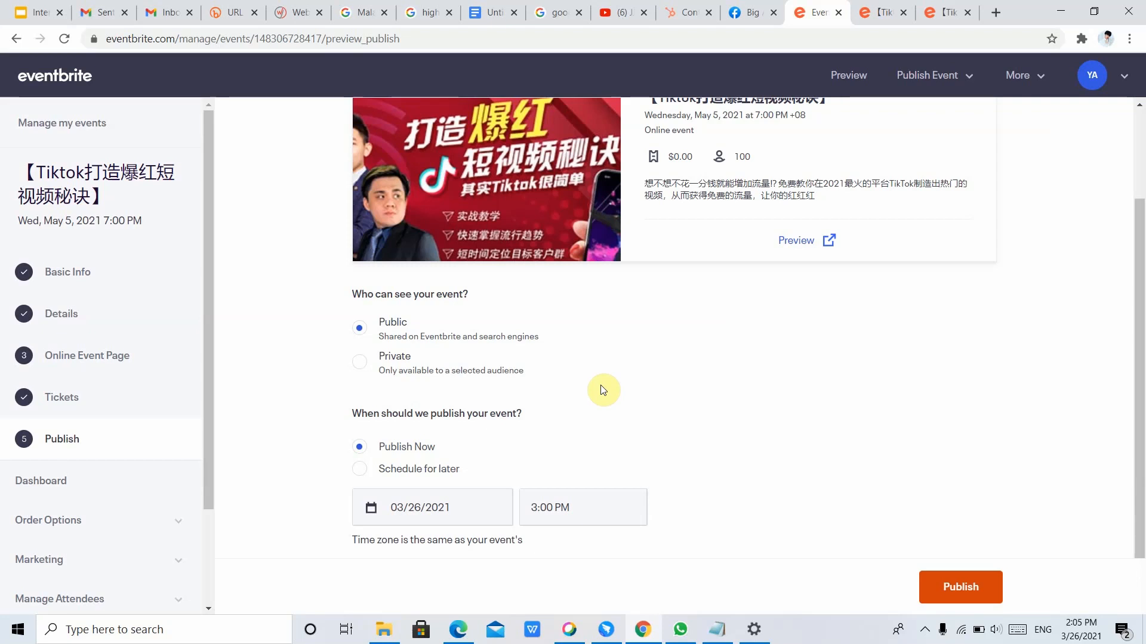
pyautogui.scroll(2, 519, 463)
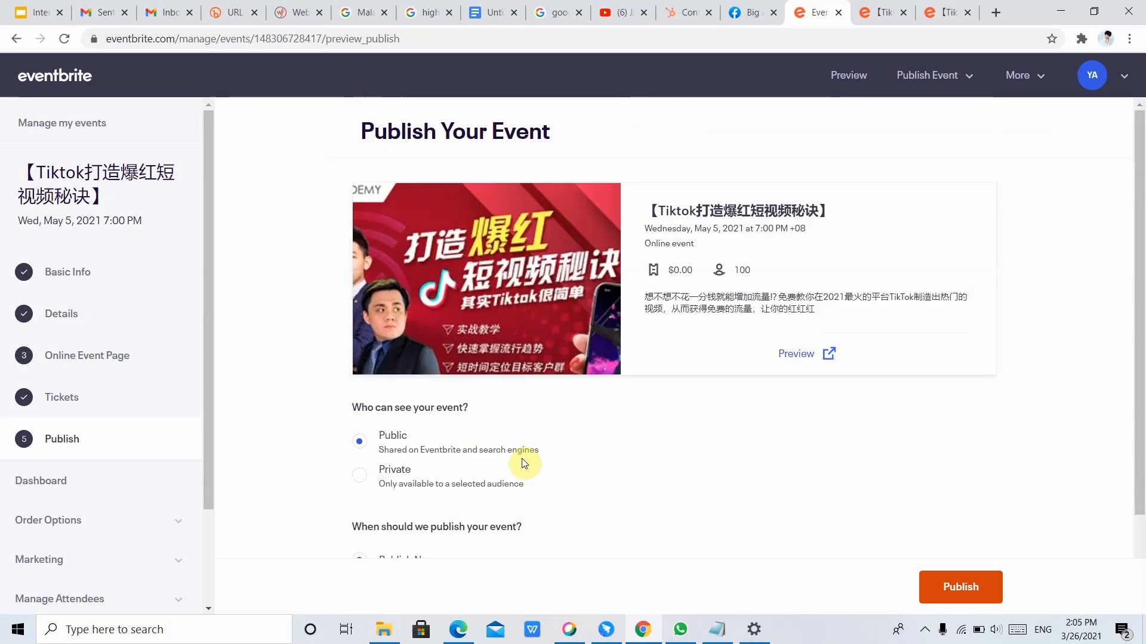
pyautogui.scroll(-2, 524, 464)
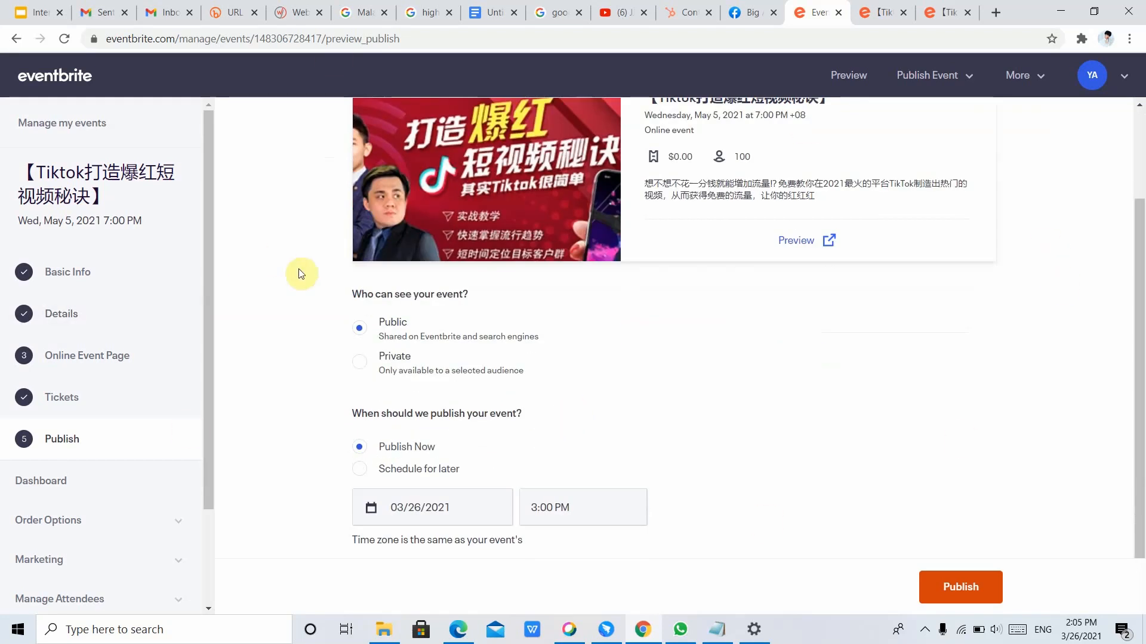
pyautogui.scroll(2, 412, 340)
pyautogui.scroll(-2, 537, 388)
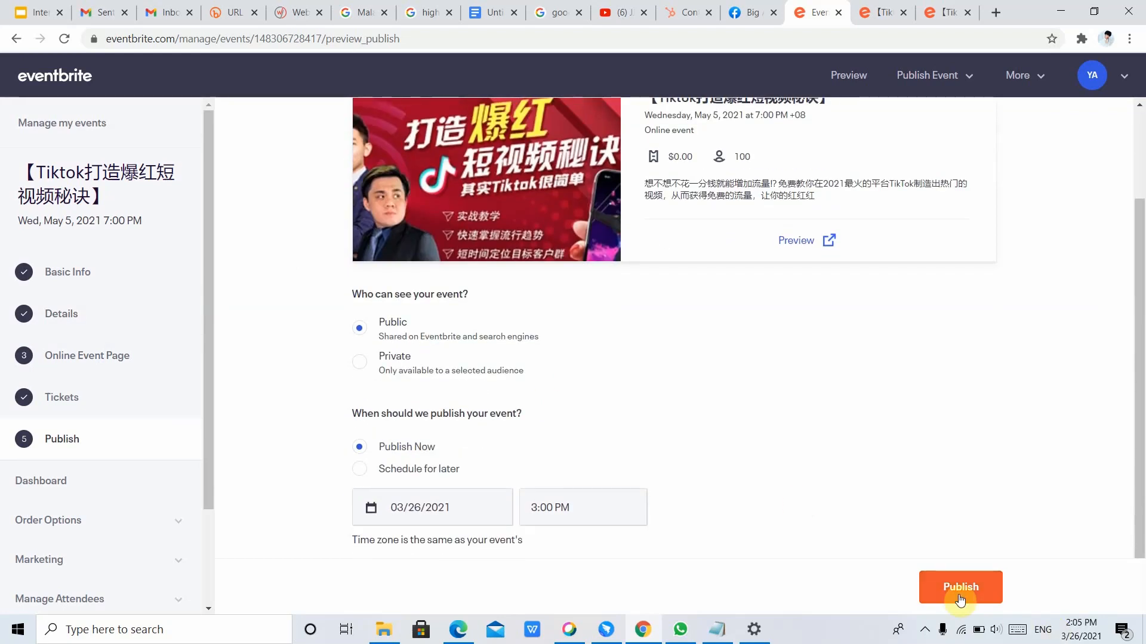